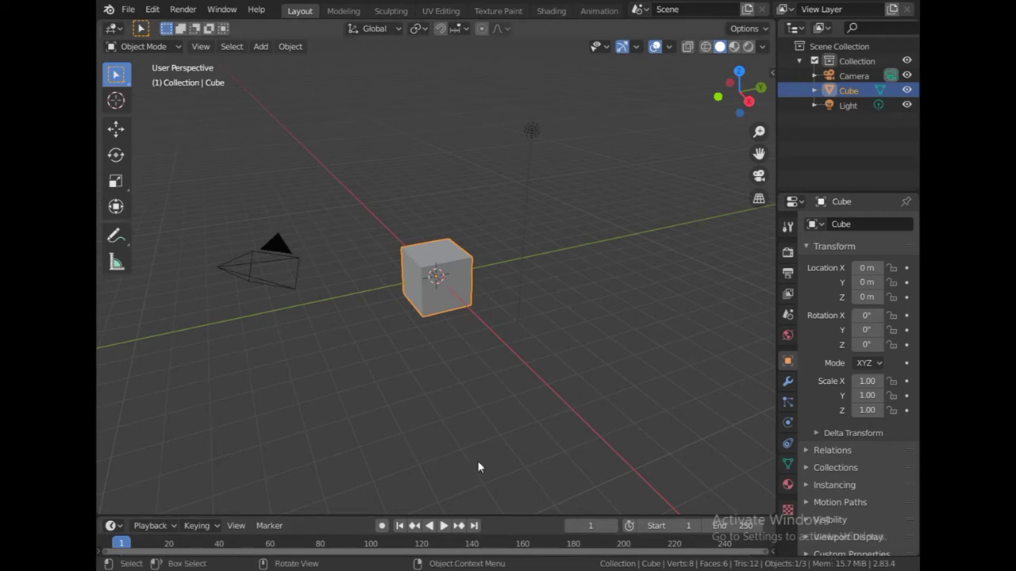
In Edit Mode, add a horizontal edge loop across the cube and slide it lower
scroll(409, 396, up, 2)
scroll(407, 392, up, 3)
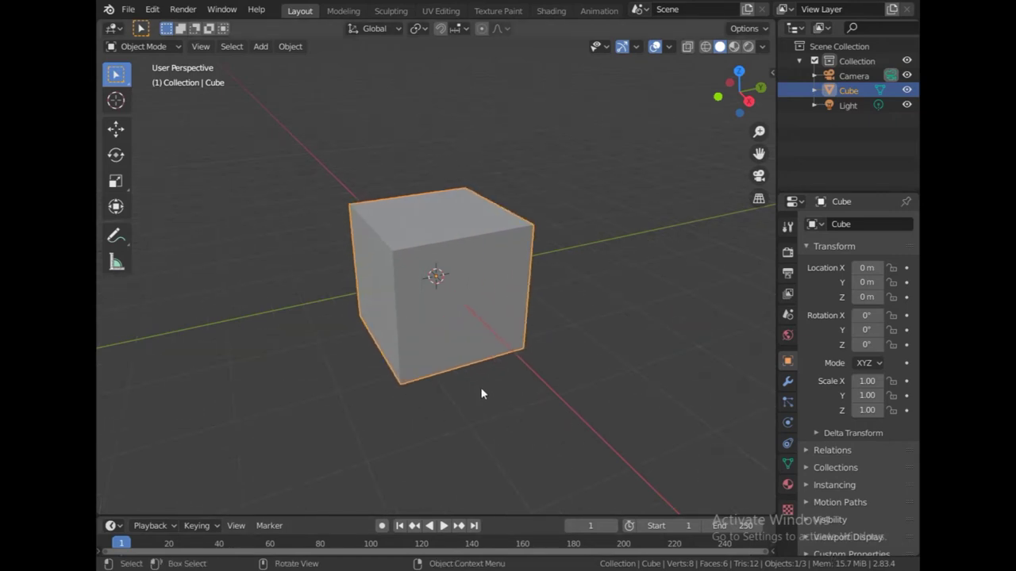
key(Tab)
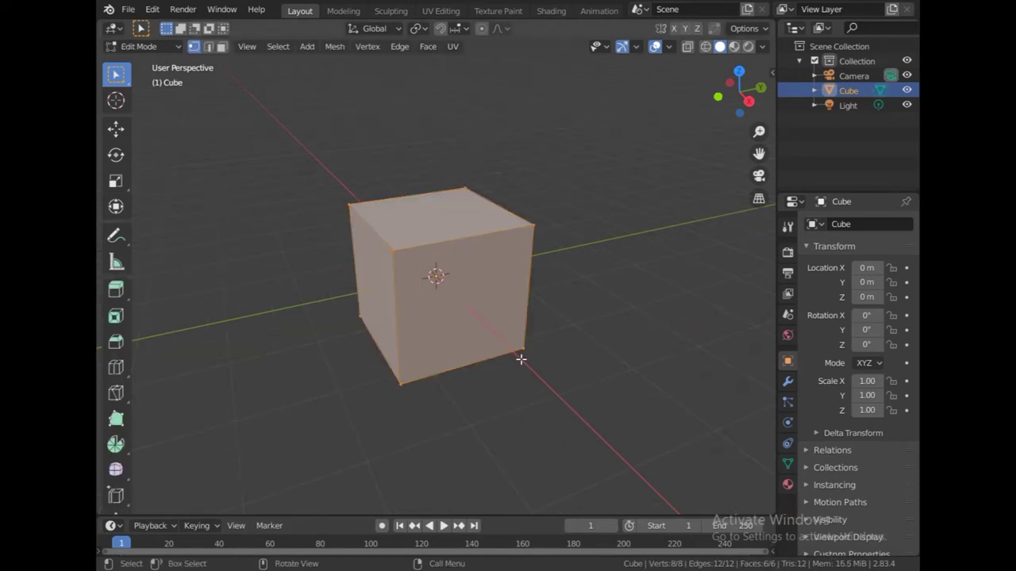
key(KP_1)
scroll(519, 358, up, 2)
mouse_move(519, 358)
middle_down()
mouse_move(566, 357)
mouse_move(579, 302)
middle_up()
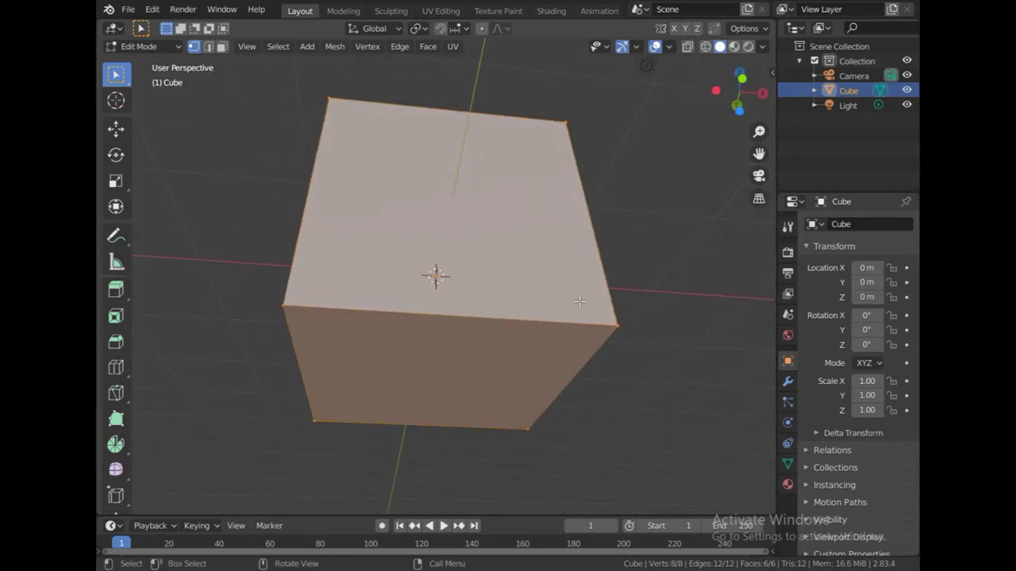
middle_drag(563, 250, 554, 304)
key(ctrl+r)
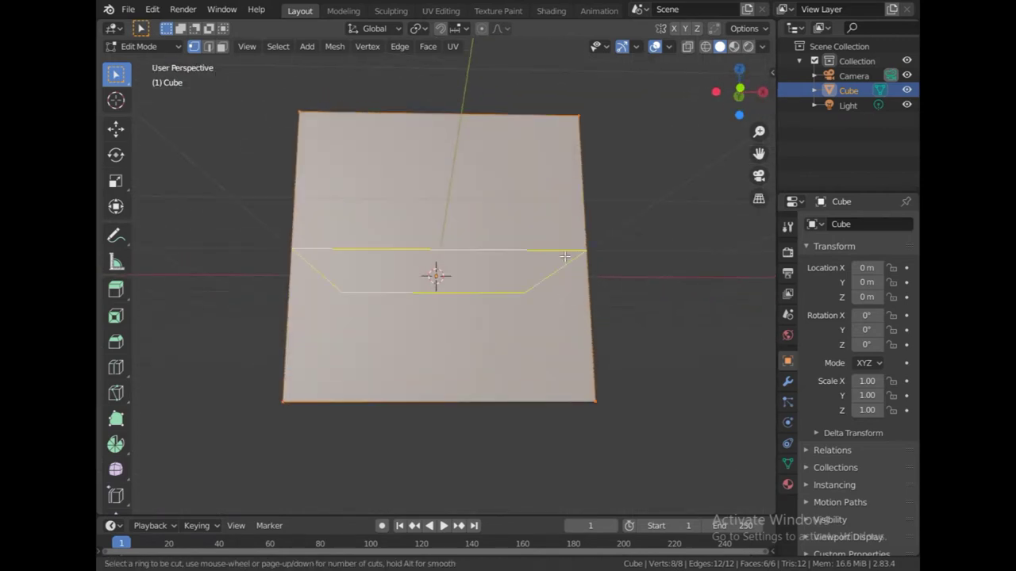
click(582, 242)
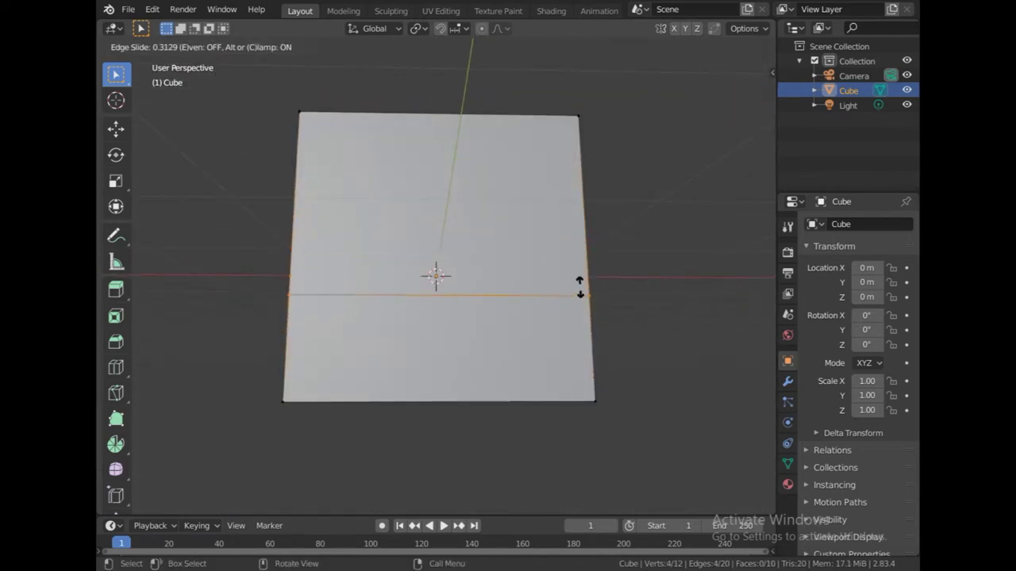
click(580, 293)
Scale the cube's bottom face down to about 0.6 to taper the base
middle_drag(661, 385, 190, 124)
key(3)
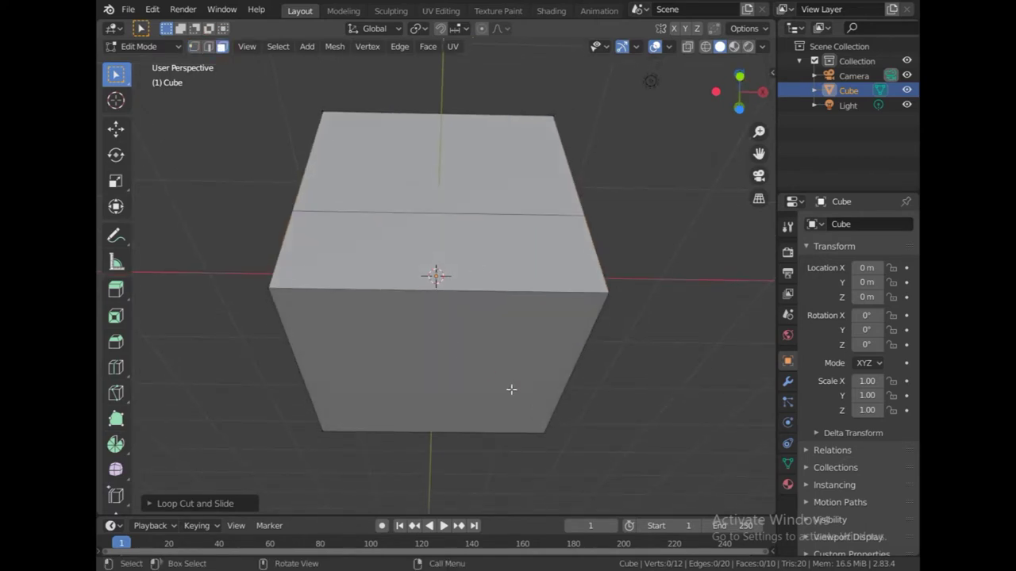
click(535, 403)
key(s)
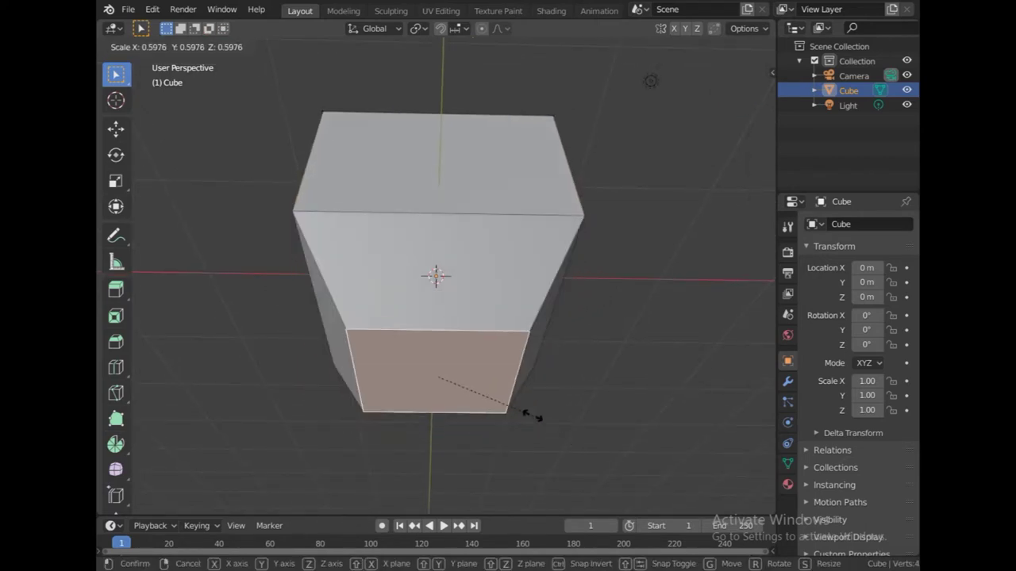
click(530, 414)
mouse_move(530, 414)
middle_down()
mouse_move(612, 356)
mouse_move(613, 400)
middle_up()
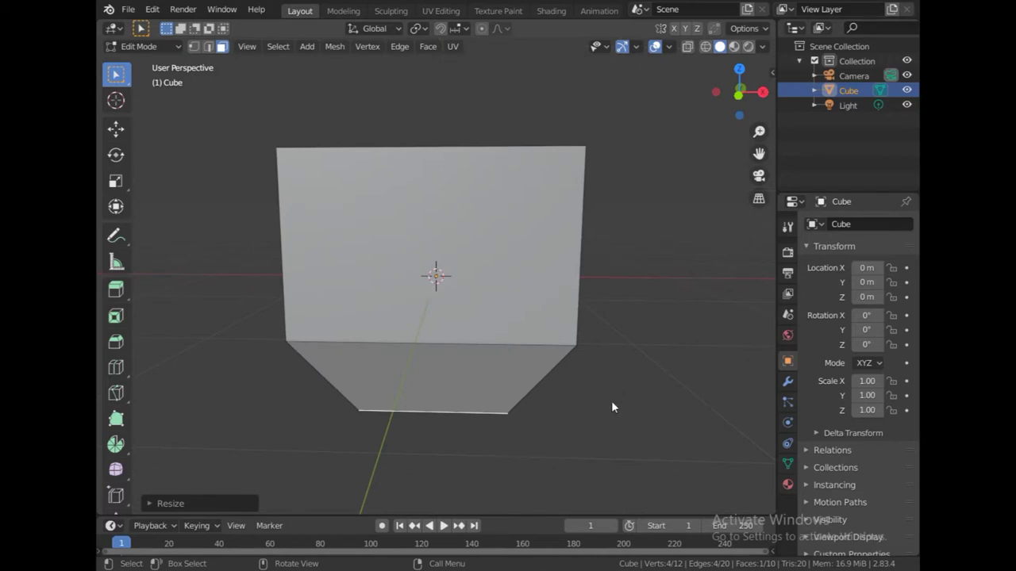
Delete the cube's top face to leave an open-topped box
key(Tab)
scroll(583, 385, down, 4)
mouse_move(555, 367)
middle_down()
mouse_move(564, 358)
mouse_move(517, 320)
mouse_move(516, 365)
middle_up()
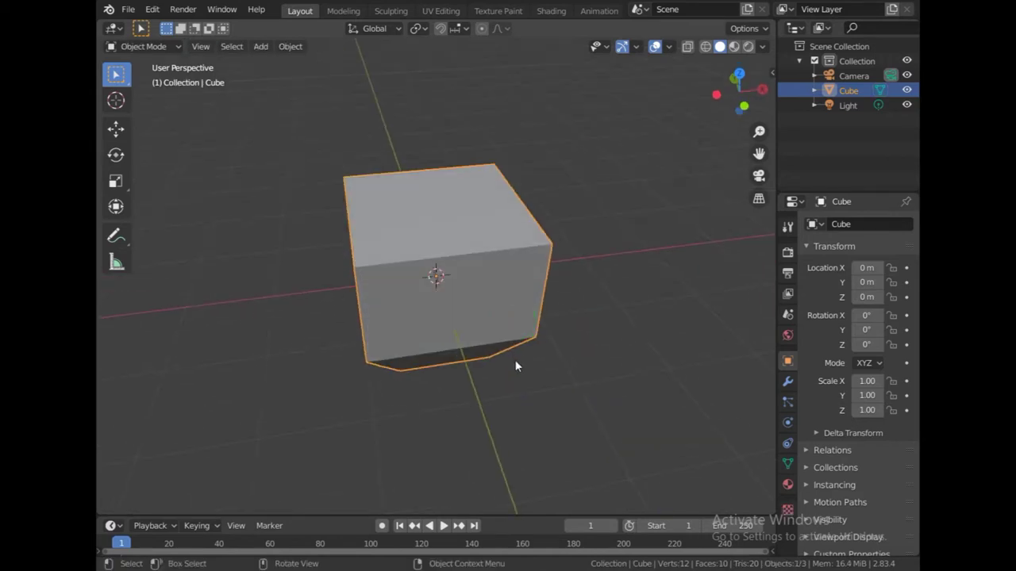
key(Tab)
click(458, 222)
key(x)
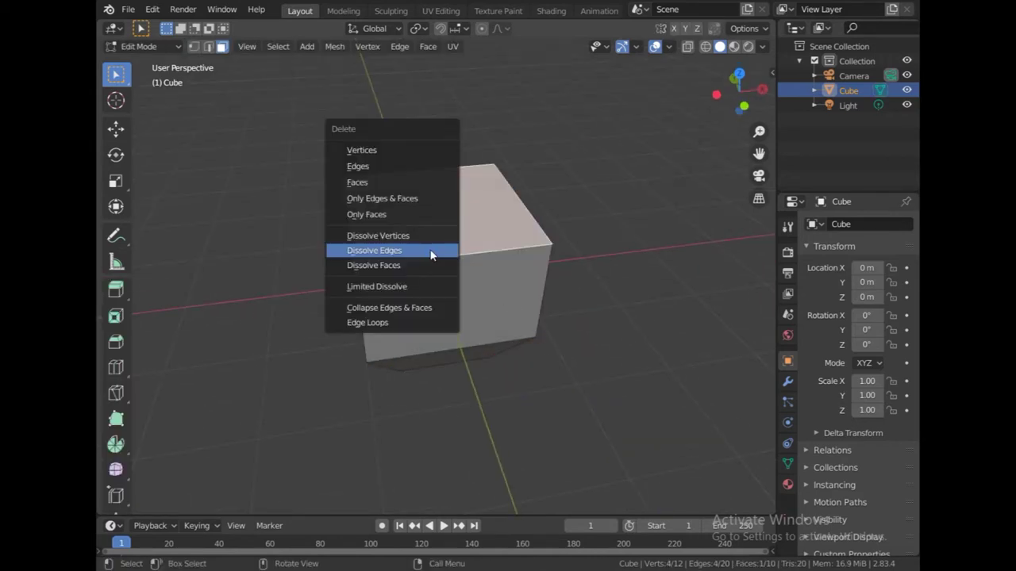
click(389, 182)
key(Tab)
middle_drag(583, 346, 585, 349)
click(593, 380)
click(478, 258)
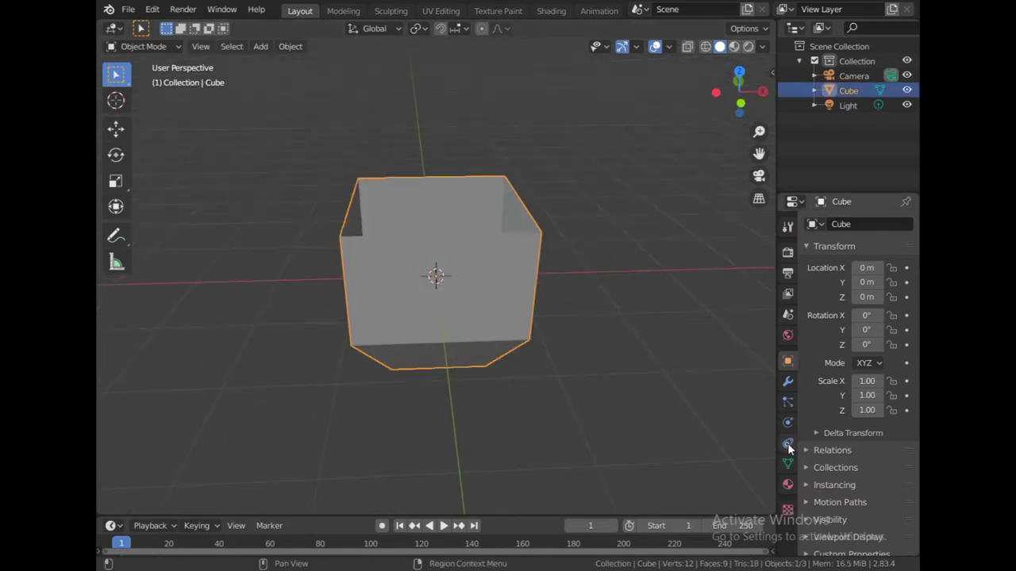
Add and apply a Subdivision Surface modifier to round the box
click(788, 382)
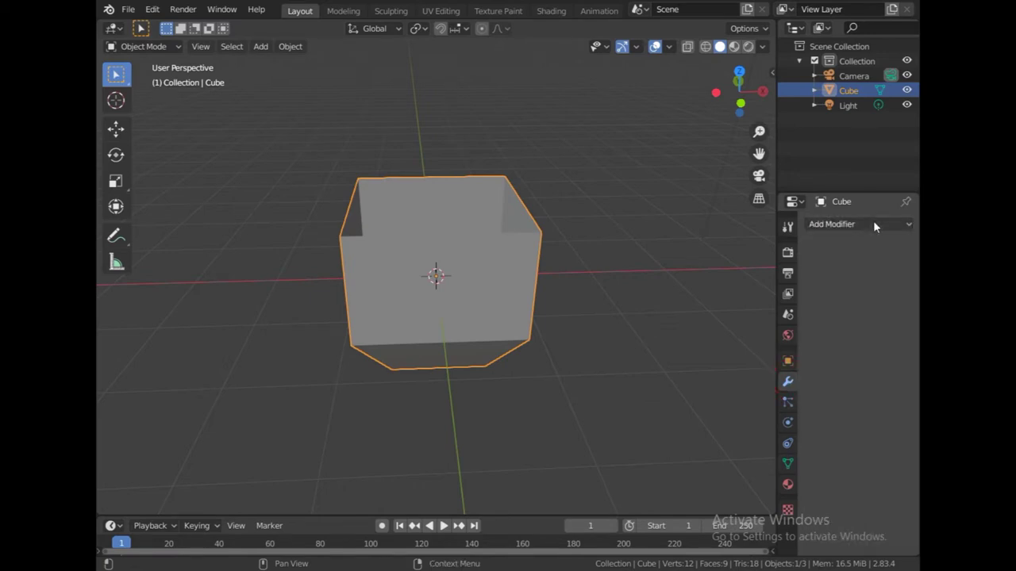
click(874, 226)
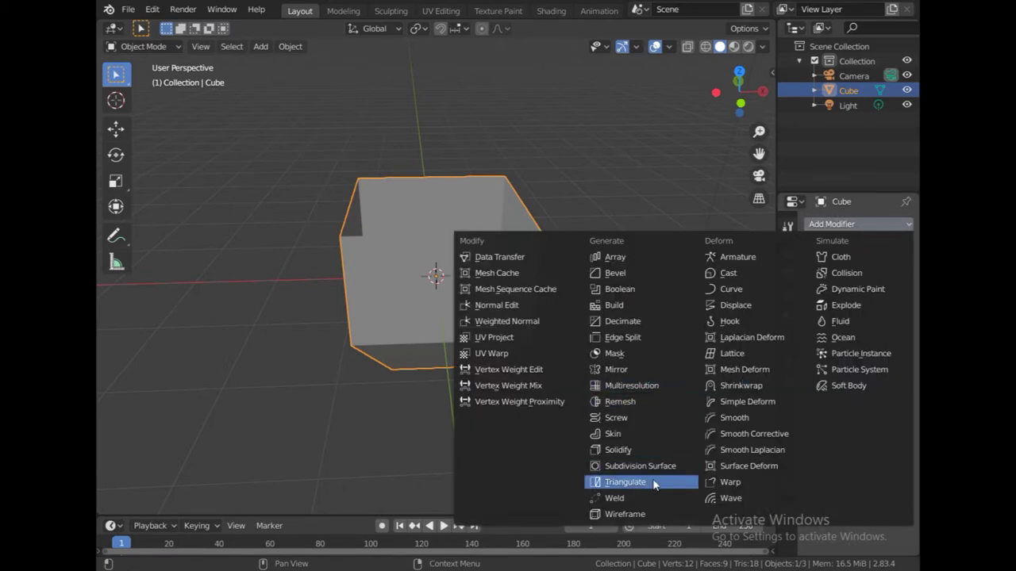
click(638, 466)
mouse_move(651, 472)
middle_down()
mouse_move(600, 397)
mouse_move(570, 323)
mouse_move(521, 324)
mouse_move(564, 309)
mouse_move(558, 302)
mouse_move(567, 340)
mouse_move(579, 325)
middle_up()
key(Tab)
key(Tab)
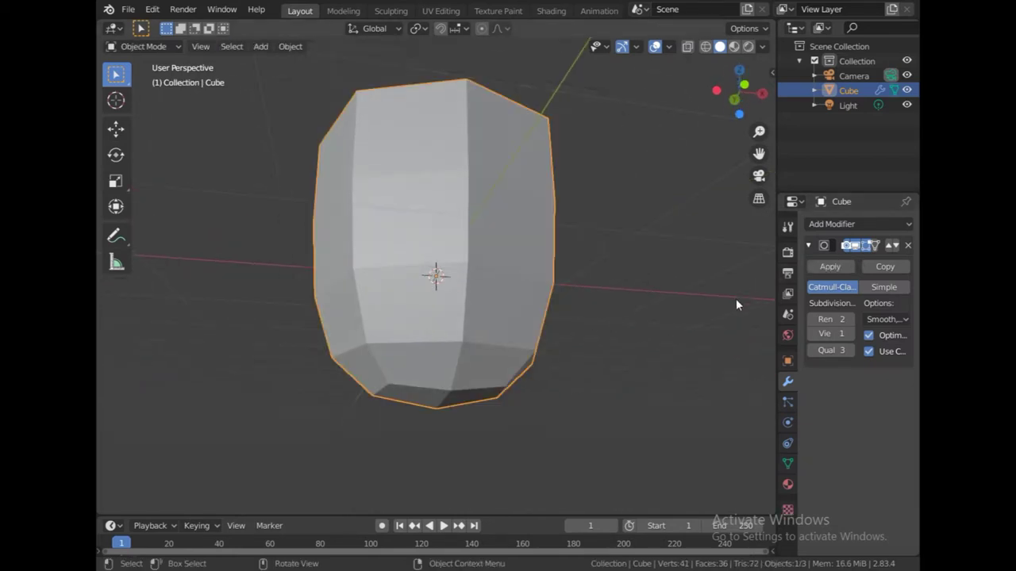
click(837, 267)
middle_drag(696, 356, 639, 324)
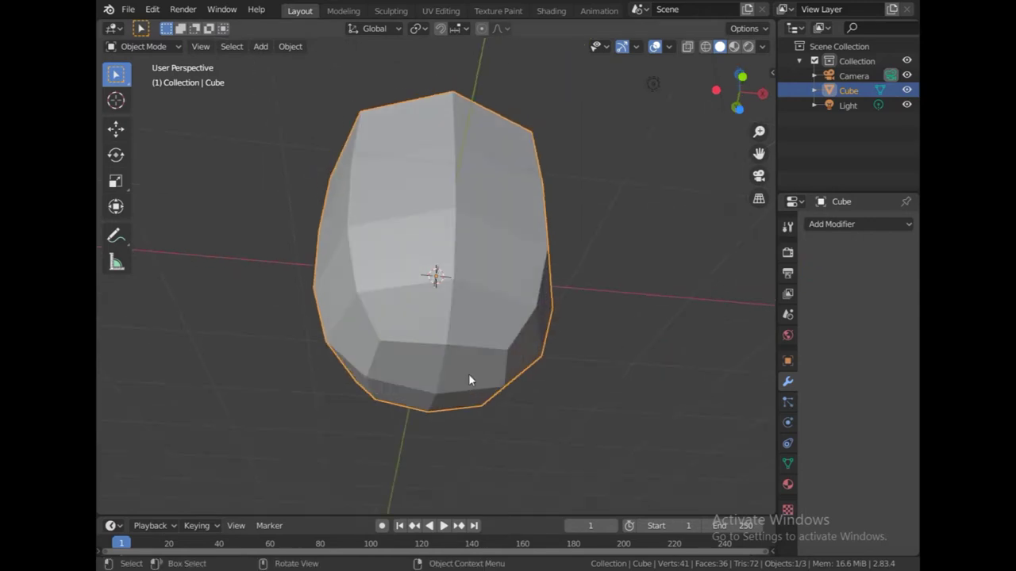
Flatten the four lower faces to zero height along Z (S Z 0)
key(Tab)
mouse_move(469, 379)
middle_down()
mouse_move(507, 339)
mouse_move(474, 350)
middle_up()
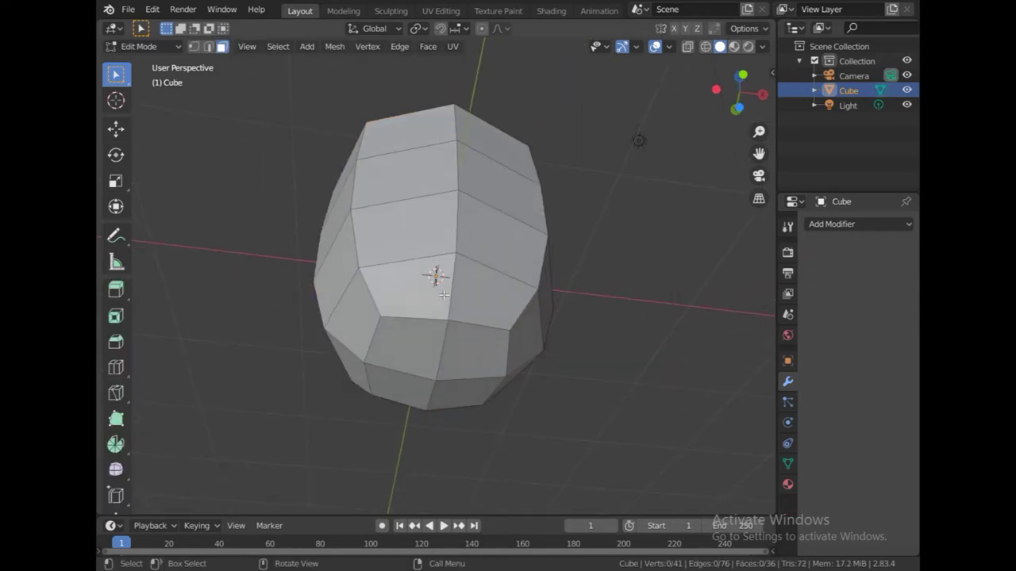
click(467, 356)
shift+click(412, 365)
shift+click(412, 399)
shift+click(457, 396)
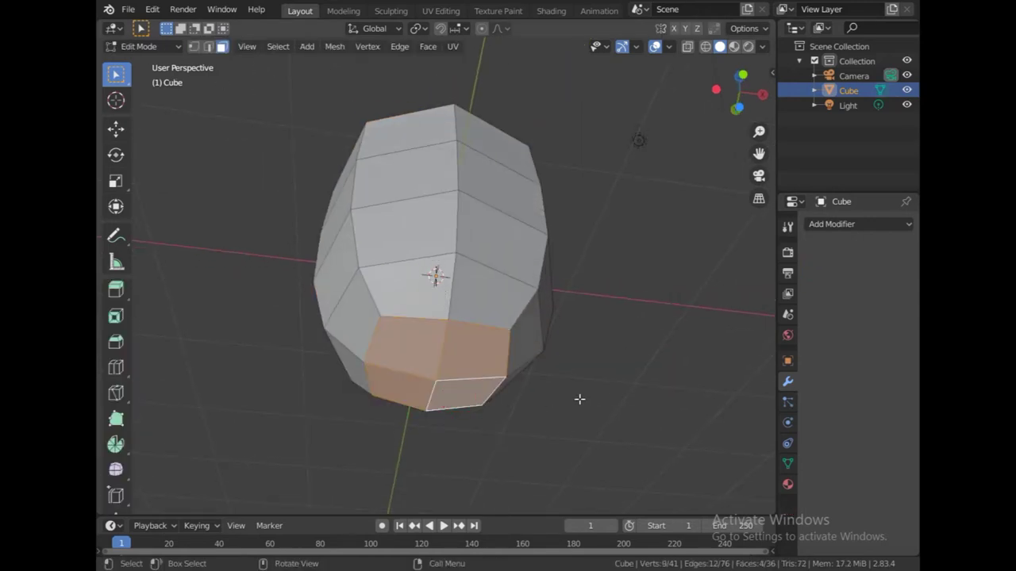
key(s)
key(z)
key(0)
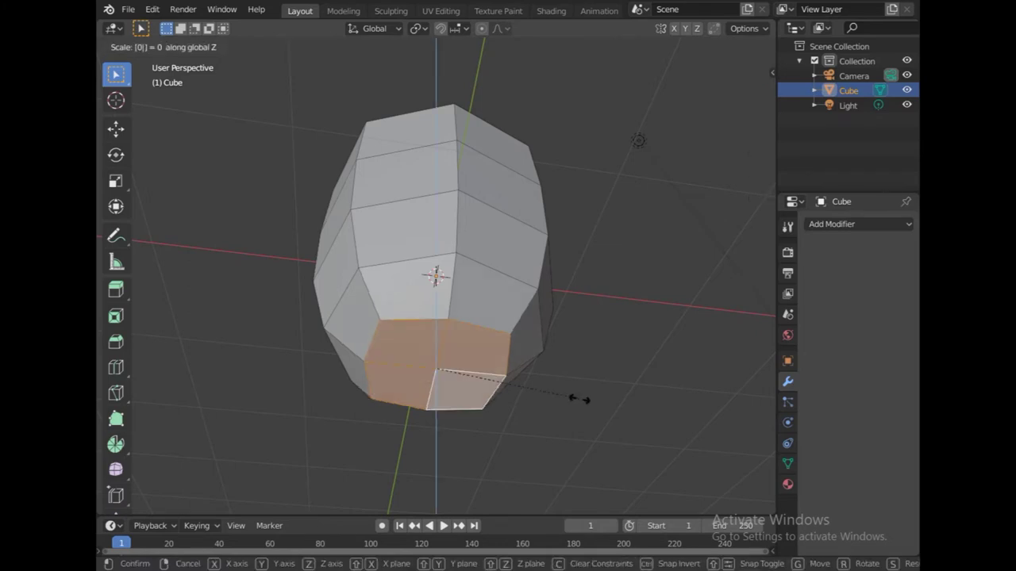
click(579, 399)
key(Tab)
mouse_move(580, 399)
middle_down()
mouse_move(585, 370)
mouse_move(578, 418)
middle_up()
Add an edge loop just above the flattened base
key(Tab)
scroll(488, 395, up, 2)
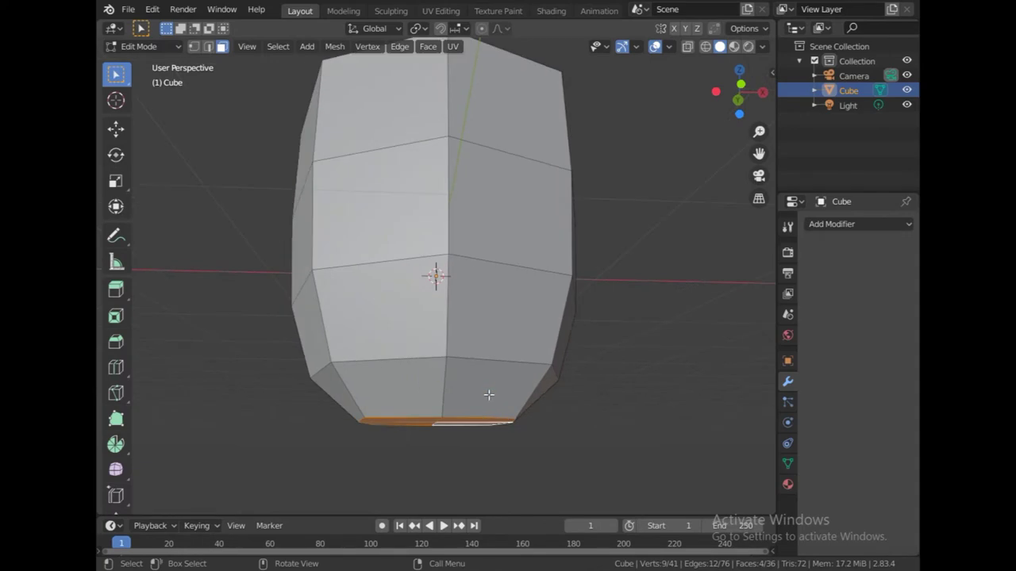
key(ctrl+r)
click(441, 393)
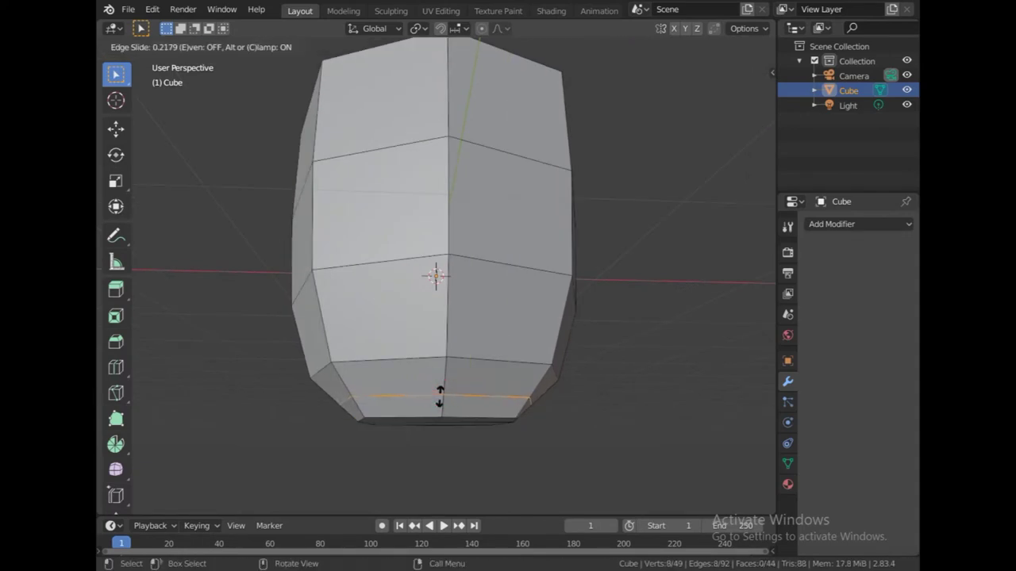
click(439, 409)
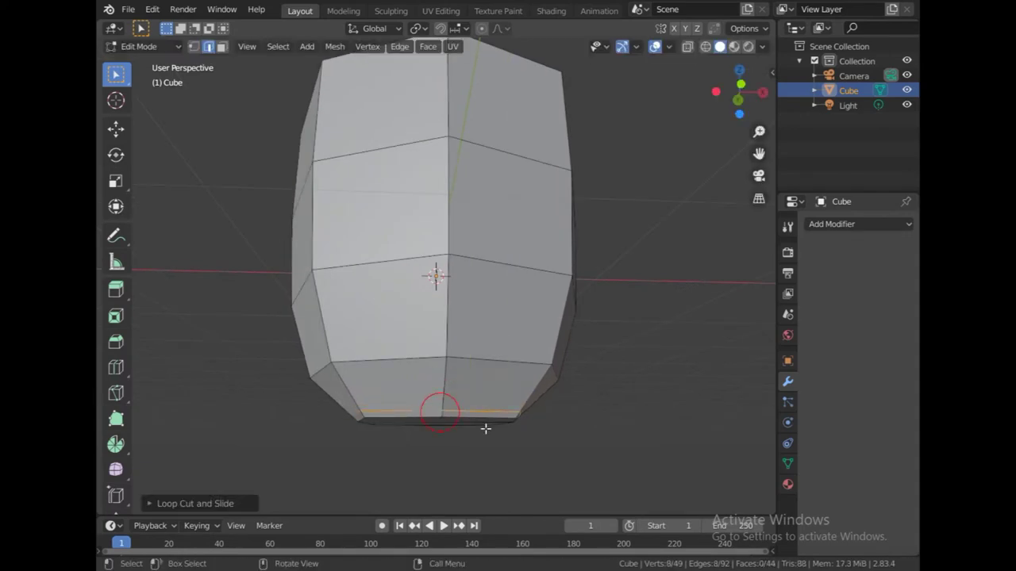
key(Tab)
mouse_move(576, 465)
middle_down()
mouse_move(601, 426)
mouse_move(594, 449)
middle_up()
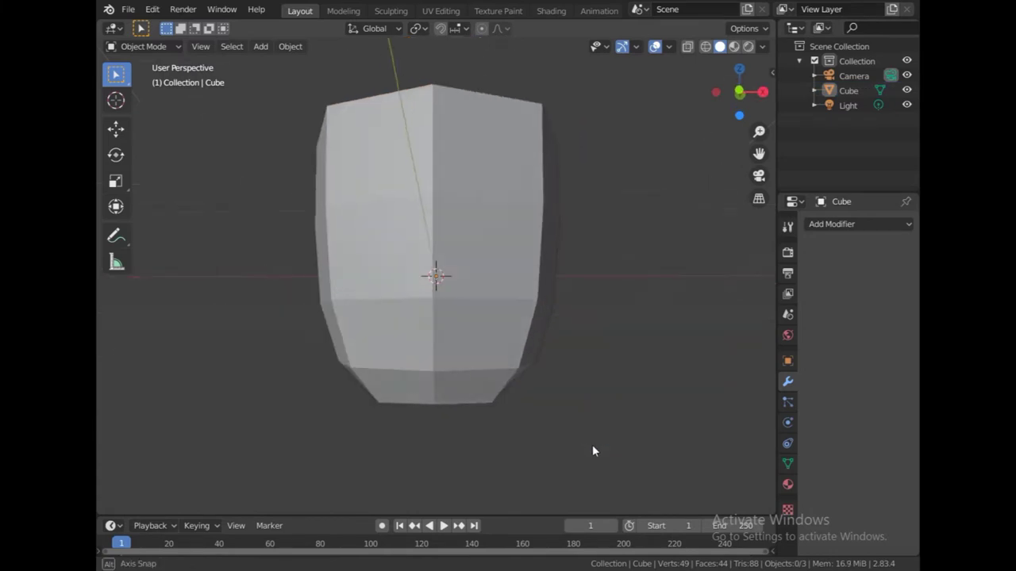
Add a Solidify modifier with 0.04 m thickness to the cup mesh
click(515, 275)
click(854, 225)
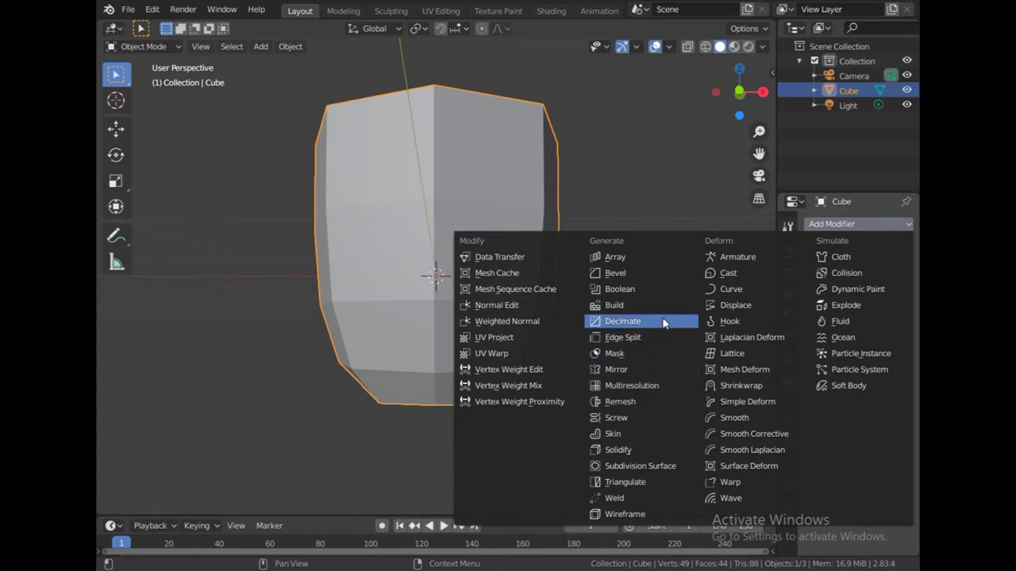
click(628, 450)
middle_drag(540, 249, 553, 344)
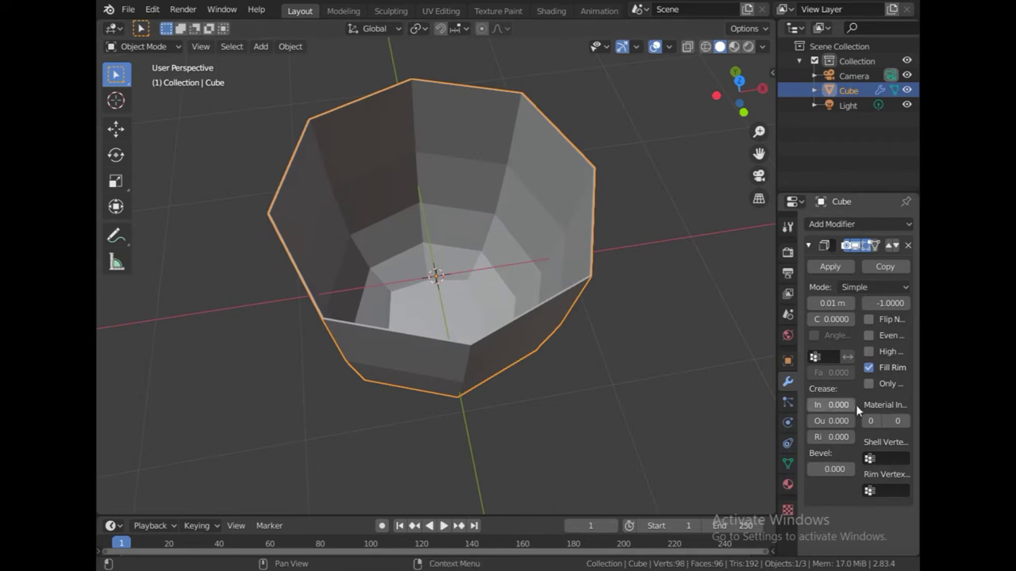
click(852, 303)
click(852, 303)
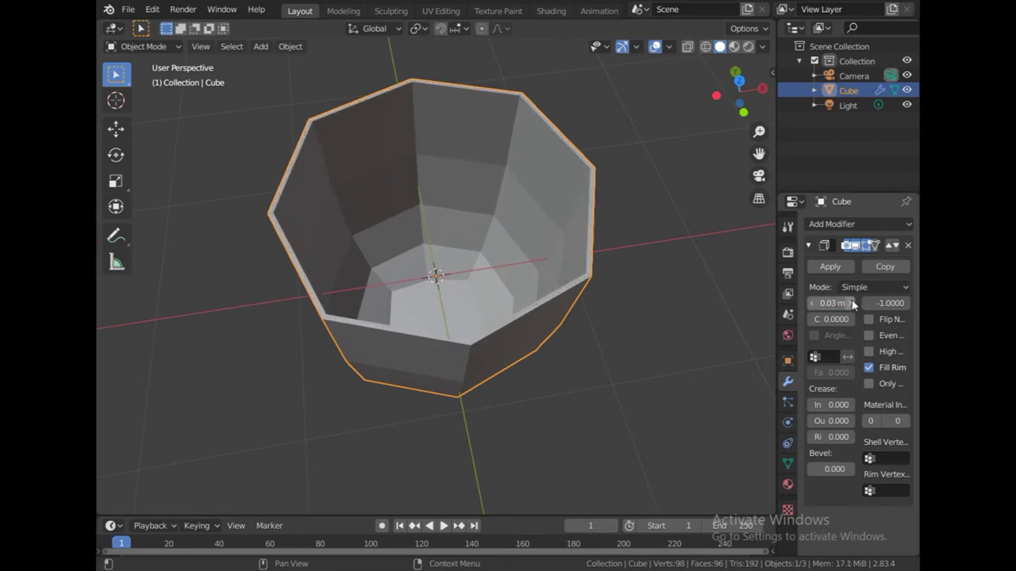
click(852, 304)
middle_drag(696, 389, 687, 320)
click(664, 399)
mouse_move(661, 395)
middle_down()
mouse_move(662, 273)
mouse_move(610, 302)
middle_up()
click(478, 312)
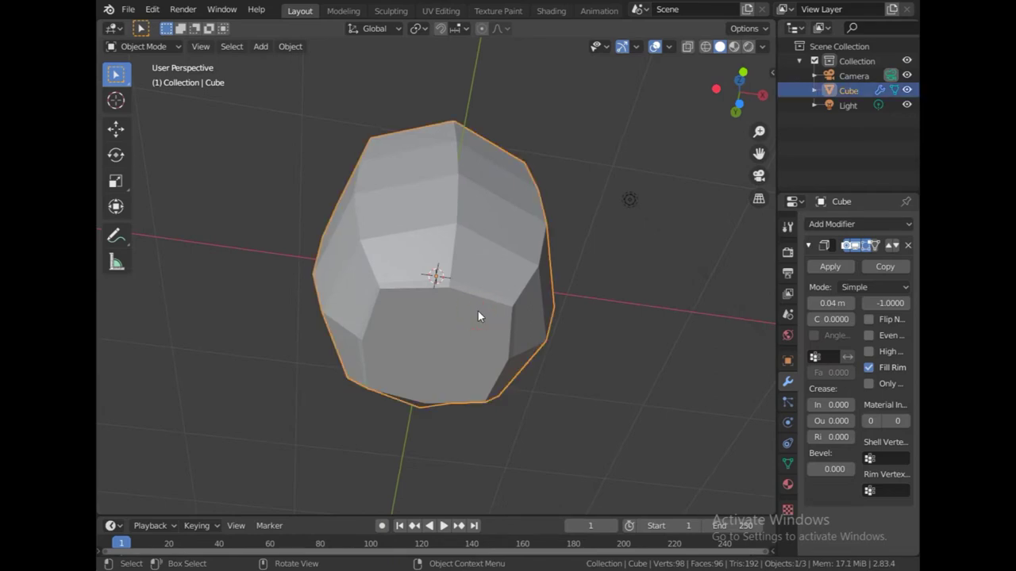
key(Tab)
scroll(492, 349, up, 1)
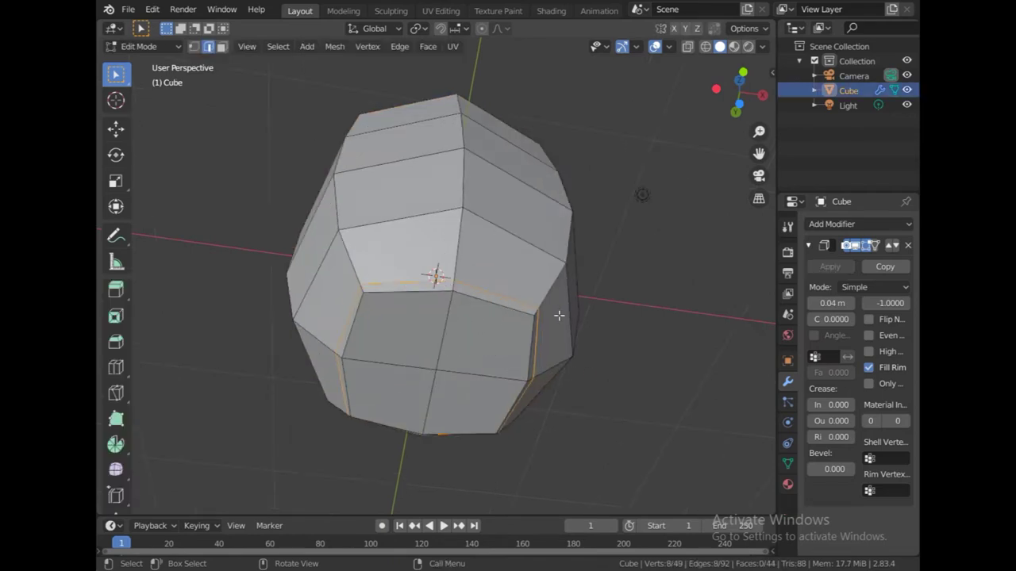
Round the paint-selected lower faces into a circle with LoopTools Circle
click(221, 48)
click(451, 341)
key(c)
mouse_move(397, 329)
mouse_down()
mouse_move(399, 403)
mouse_move(461, 403)
mouse_up()
right_click(655, 135)
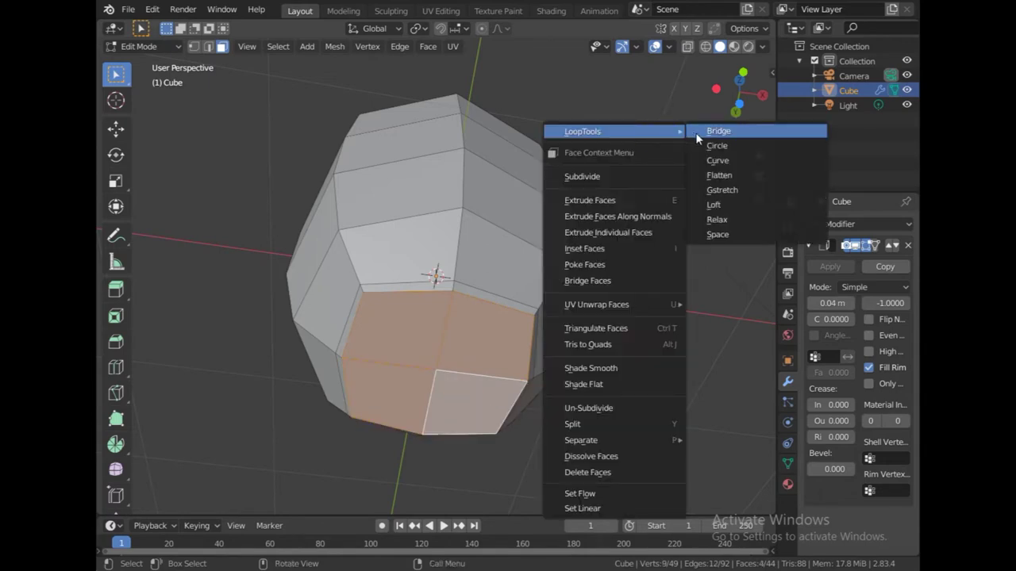
click(722, 145)
middle_drag(601, 402, 598, 452)
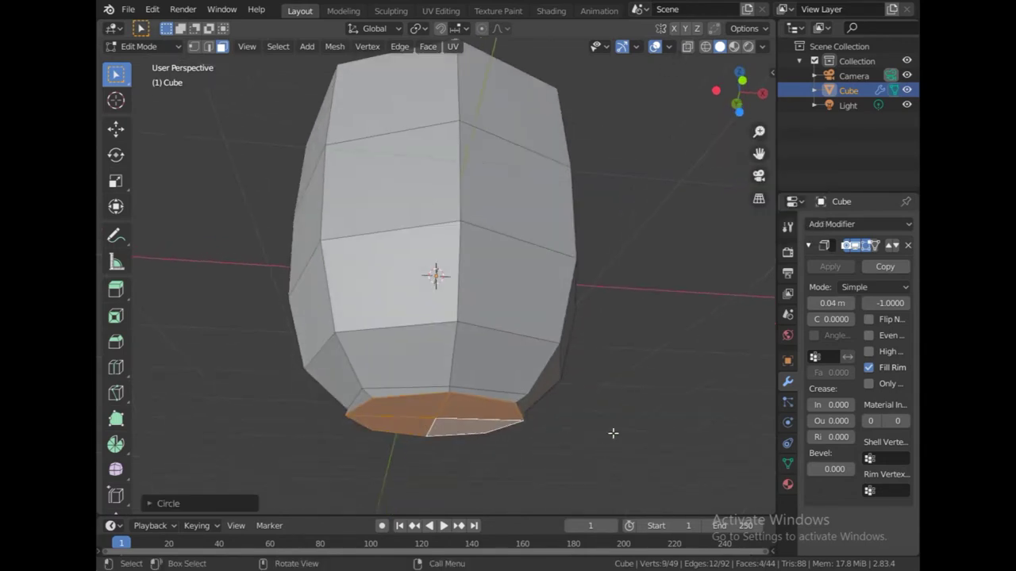
click(542, 419)
alt+click(487, 390)
key(alt+a)
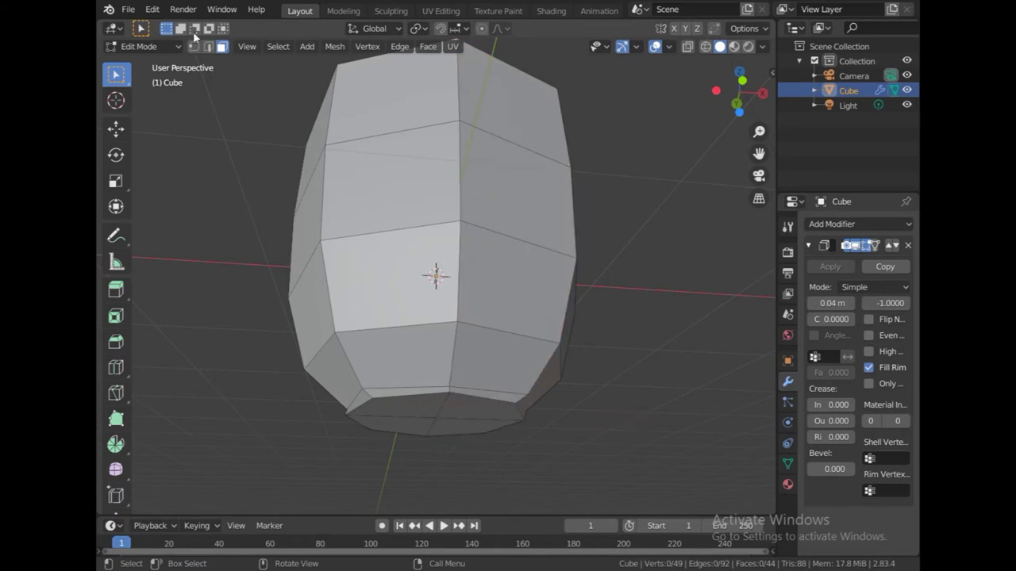
Make the bottom edge loop a perfect circle with LoopTools Circle
click(207, 46)
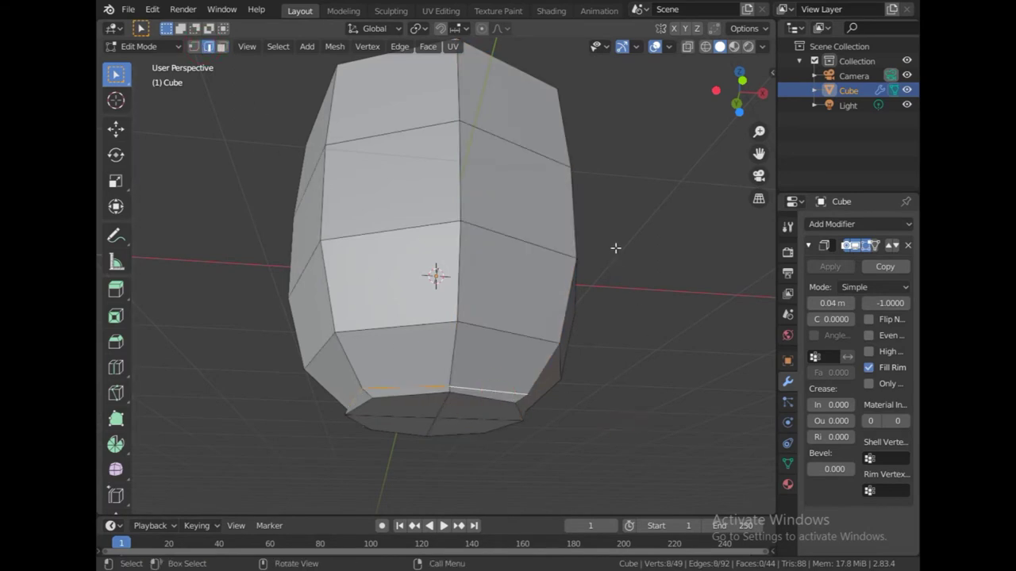
key(ctrl+e)
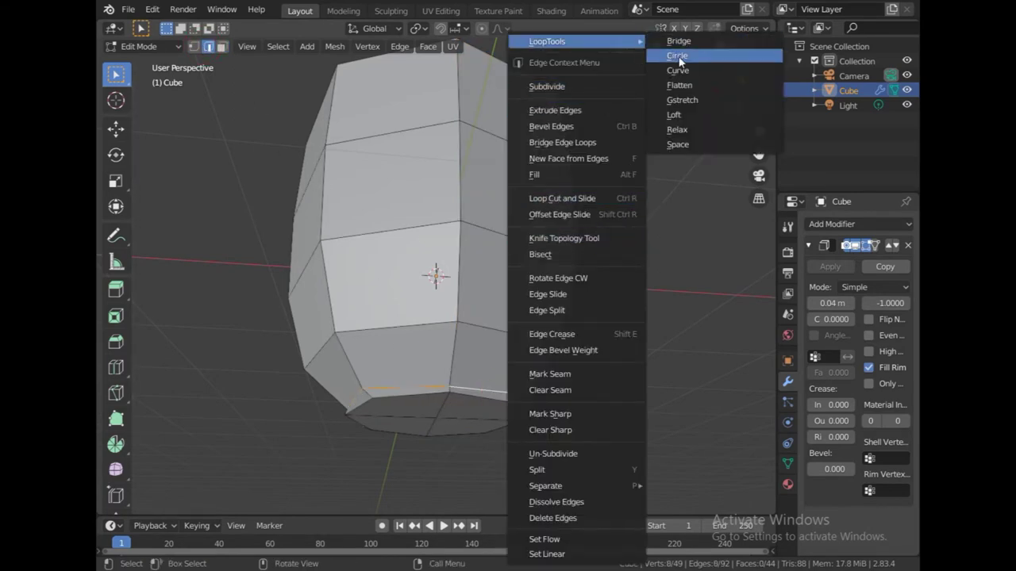
click(677, 54)
middle_drag(674, 209, 663, 330)
scroll(633, 352, down, 2)
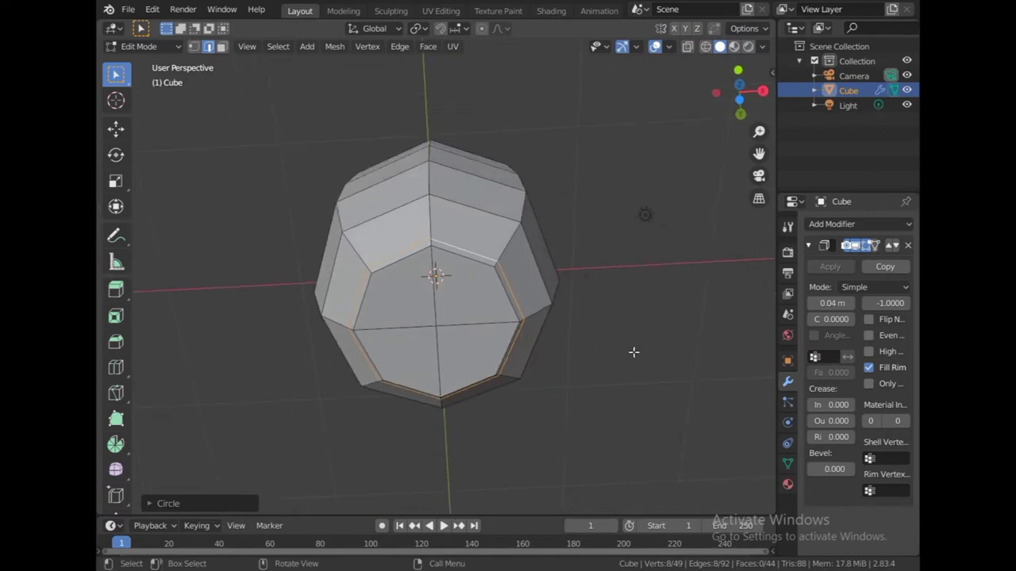
Select the four bottom cap faces and switch to the front view
click(223, 45)
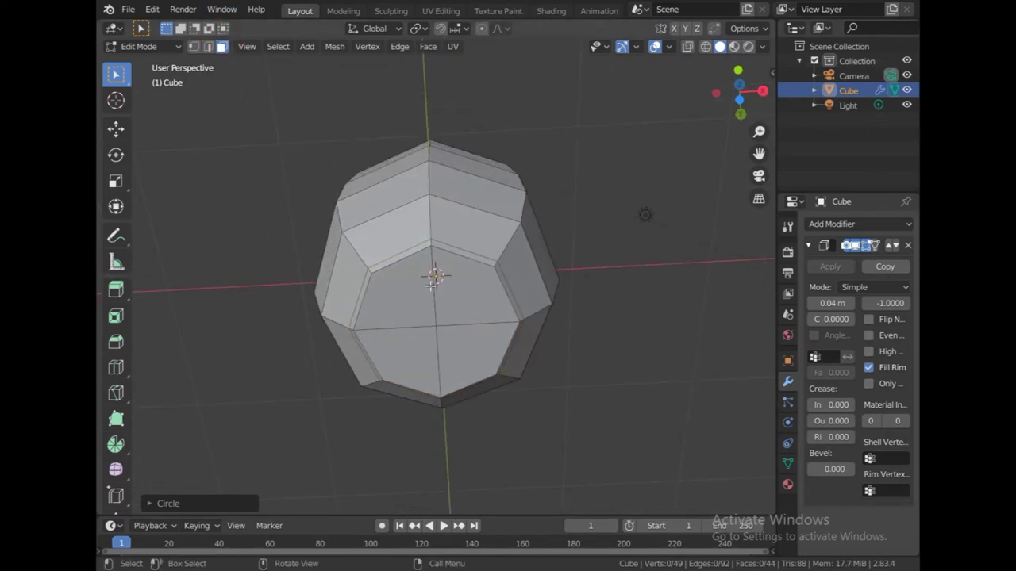
click(471, 291)
shift+click(401, 293)
shift+click(415, 353)
shift+click(452, 351)
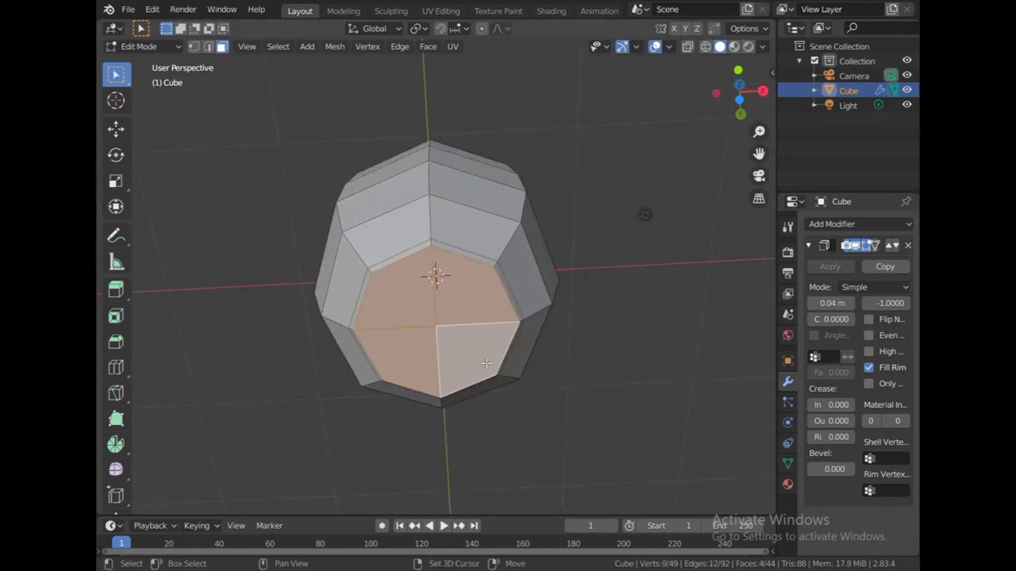
middle_drag(486, 363, 522, 370)
key(KP_1)
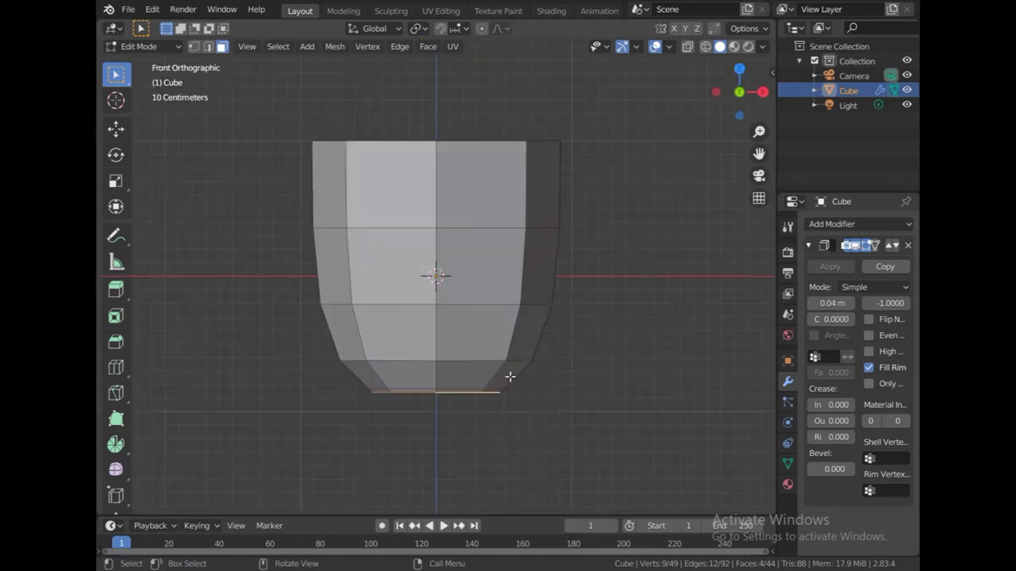
Extrude the bottom faces into a copy below the cup and lower it along Z
key(e)
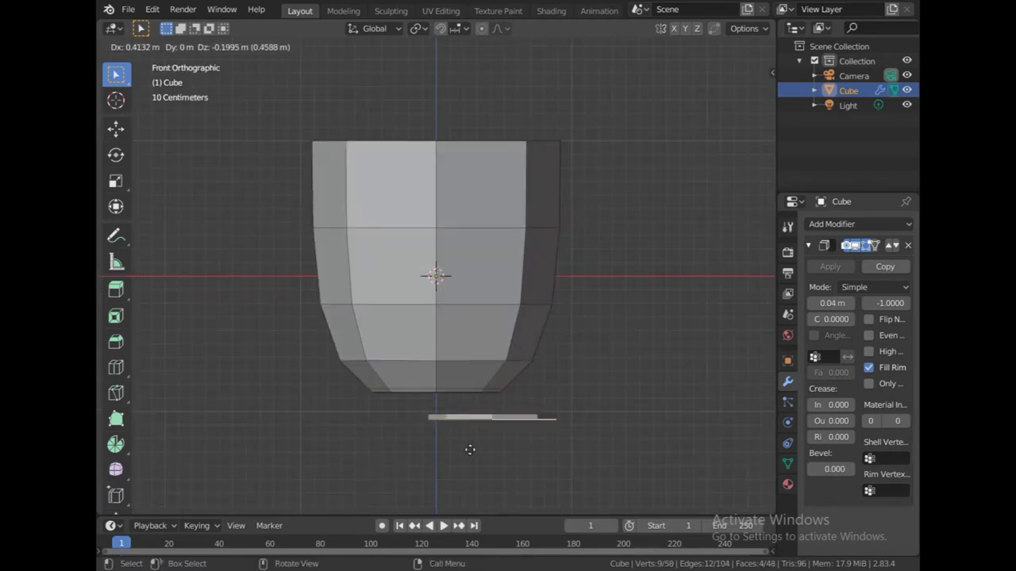
click(417, 456)
mouse_move(415, 455)
middle_down()
mouse_move(519, 421)
mouse_move(519, 404)
mouse_move(521, 419)
middle_up()
click(116, 128)
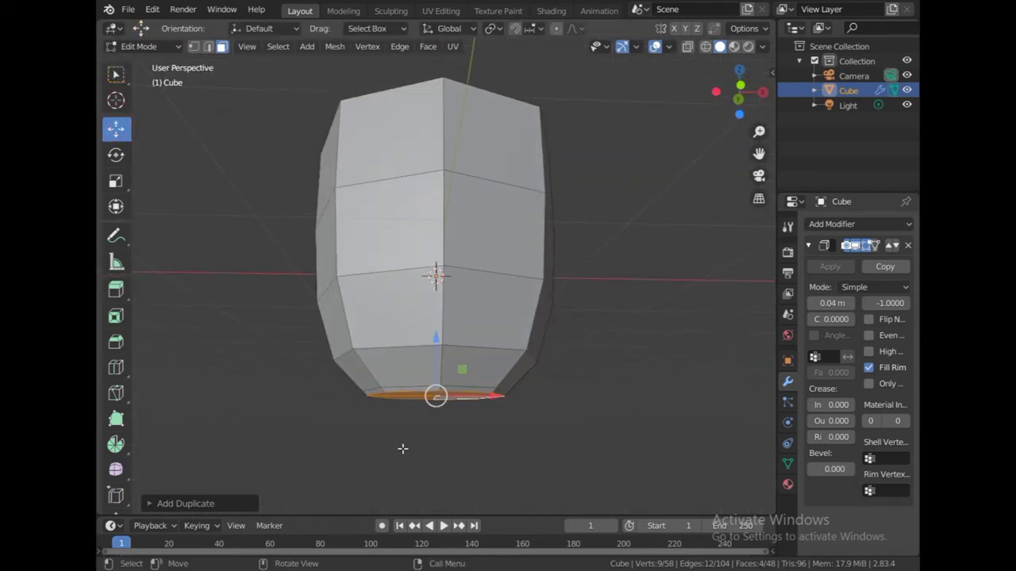
drag(437, 356, 438, 385)
mouse_move(574, 442)
middle_down()
mouse_move(556, 418)
mouse_move(538, 445)
mouse_move(554, 411)
mouse_move(529, 440)
mouse_move(560, 440)
middle_up()
scroll(539, 444, up, 2)
Apply the Solidify modifier to make the wall thickness permanent
key(Tab)
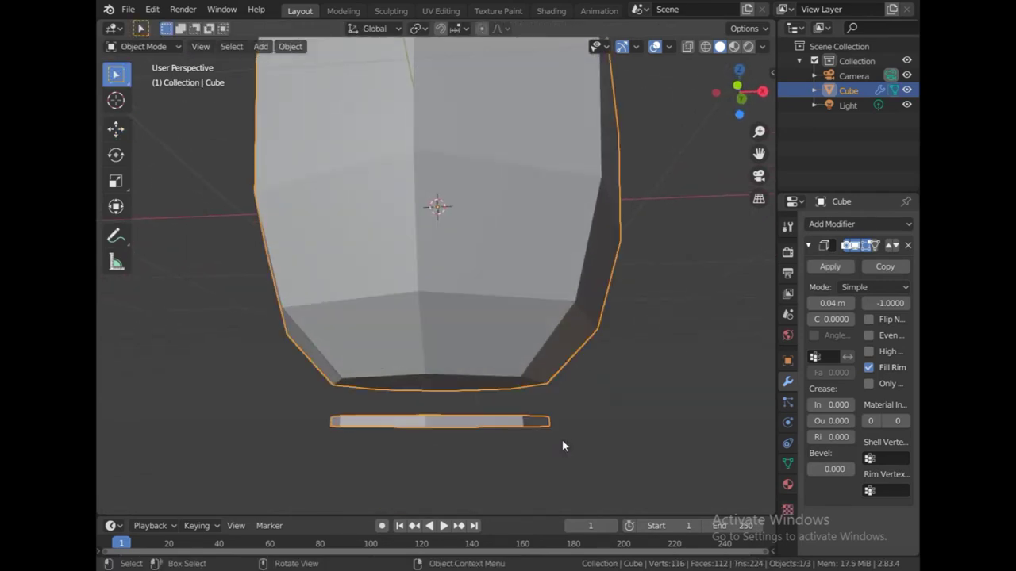
click(830, 266)
key(Tab)
middle_drag(513, 457, 572, 388)
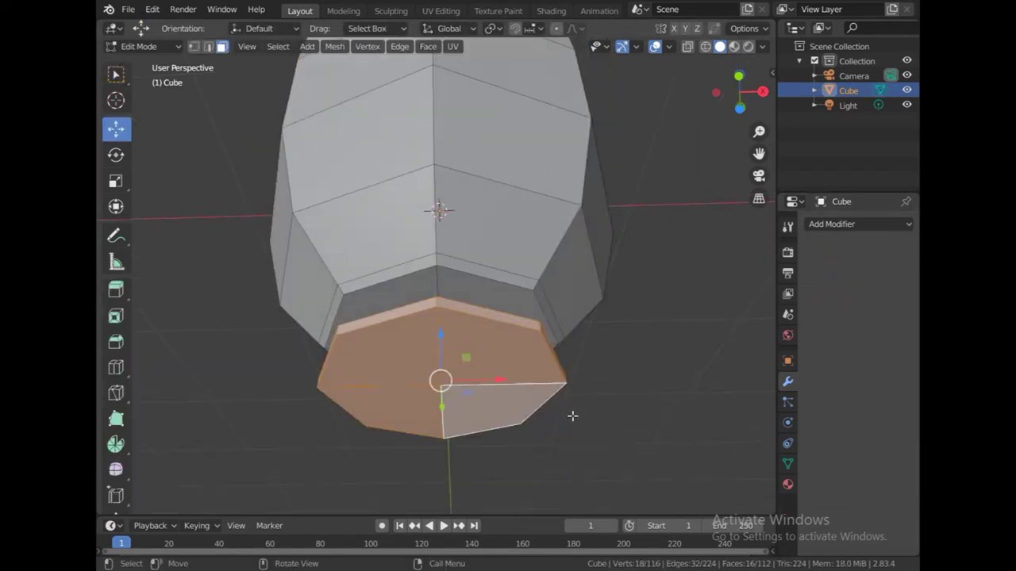
key(alt+a)
Select the whole foot slab and shift it down along Z
click(495, 353)
shift+click(416, 366)
shift+click(527, 424)
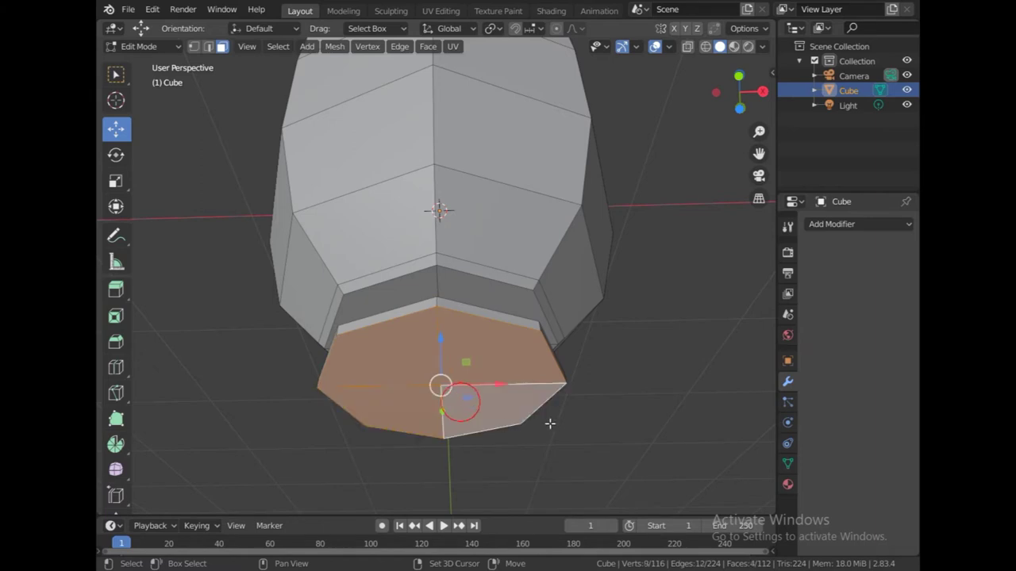
middle_drag(526, 424, 567, 426)
key(shift+d)
key(z)
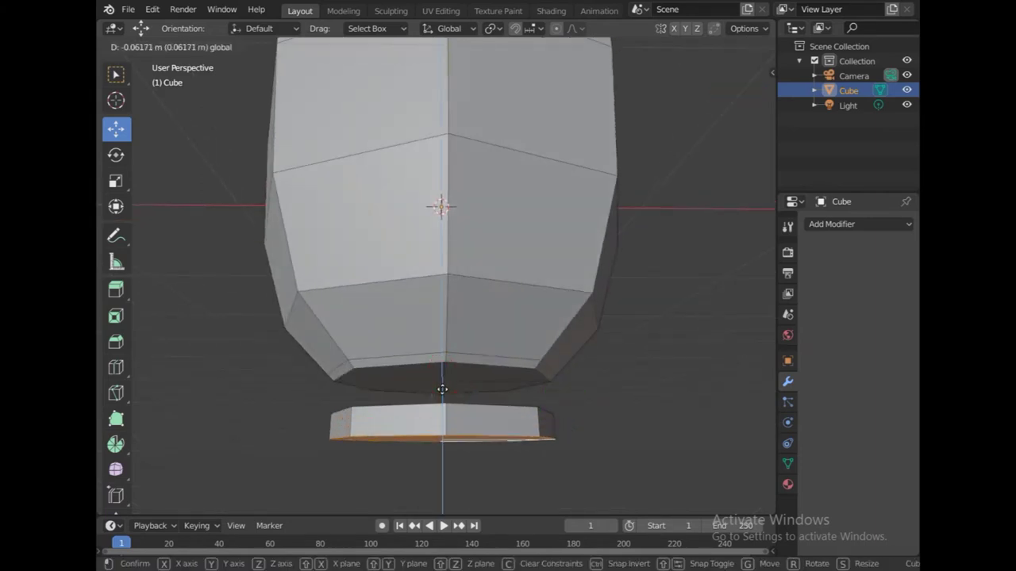
click(442, 389)
Reselect the cup from a three-quarter view and re-enter Edit Mode
key(Tab)
click(671, 411)
scroll(672, 407, down, 3)
mouse_move(624, 350)
middle_down()
mouse_move(532, 415)
mouse_move(547, 424)
middle_up()
click(481, 169)
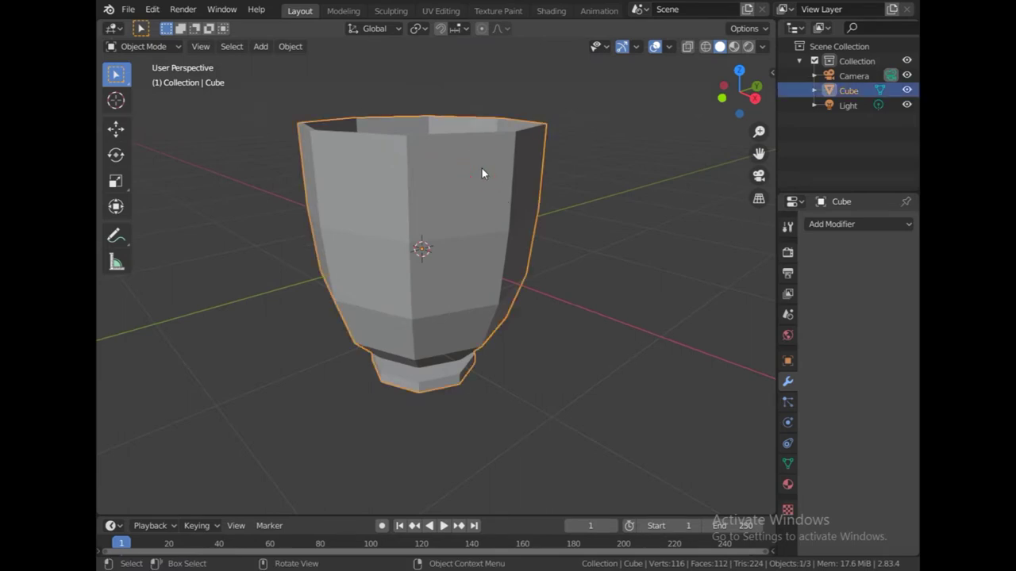
key(Tab)
scroll(529, 217, up, 2)
scroll(537, 222, down, 1)
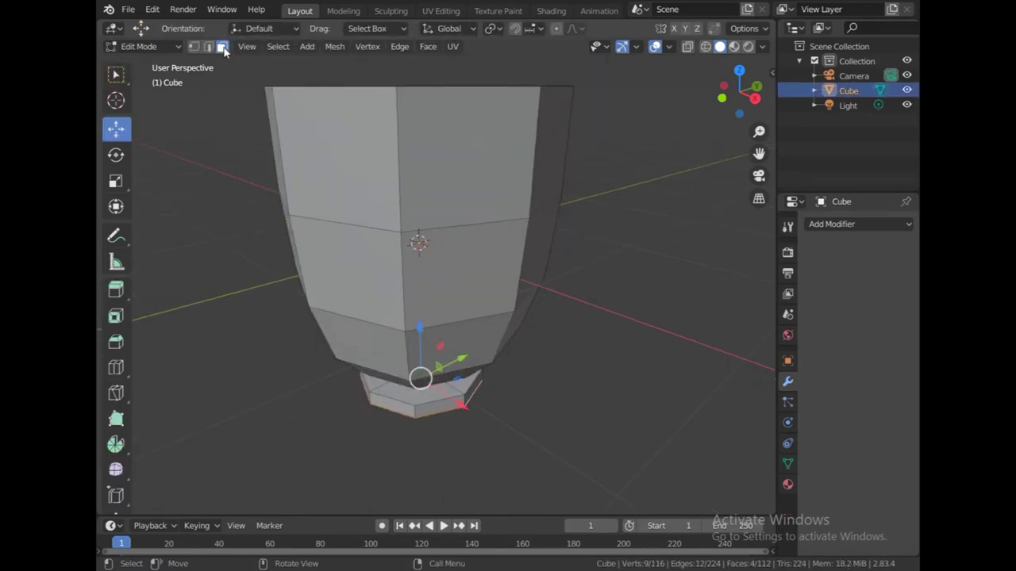
Inset the upper front side face and shrink the inset vertically along Z
click(485, 162)
middle_drag(626, 235, 601, 232)
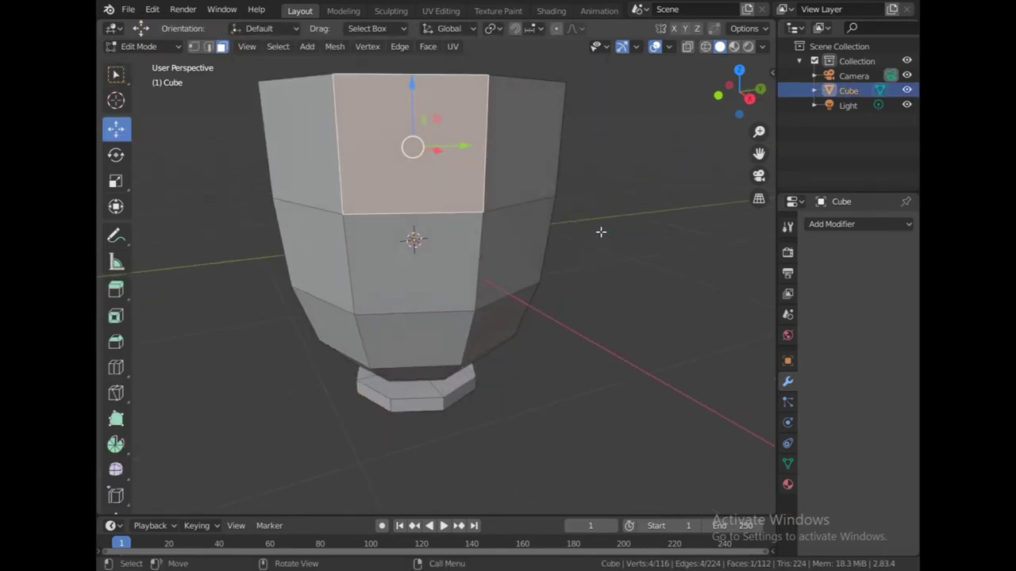
key(i)
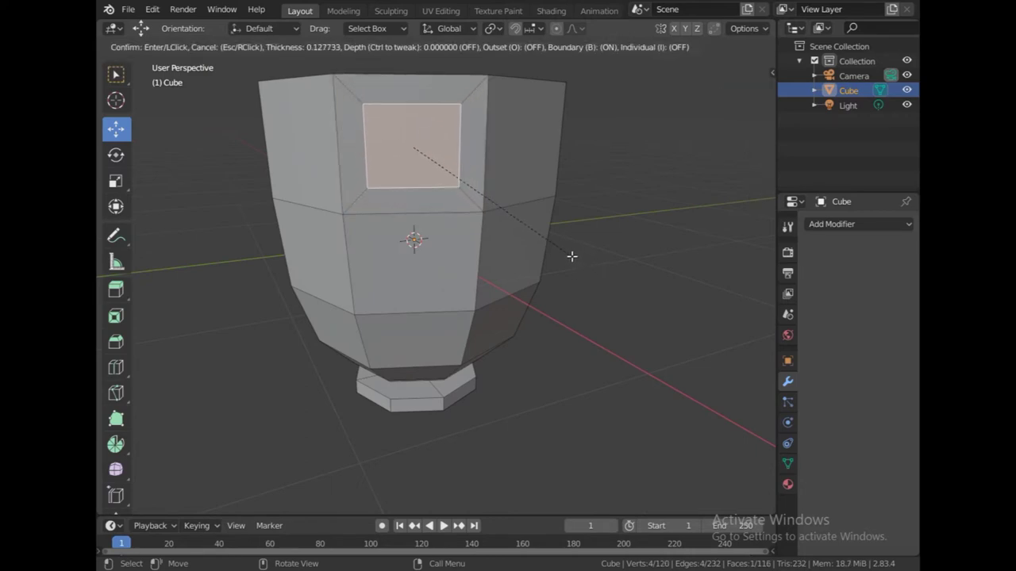
click(548, 242)
scroll(506, 222, up, 2)
middle_drag(508, 238, 585, 274)
key(s)
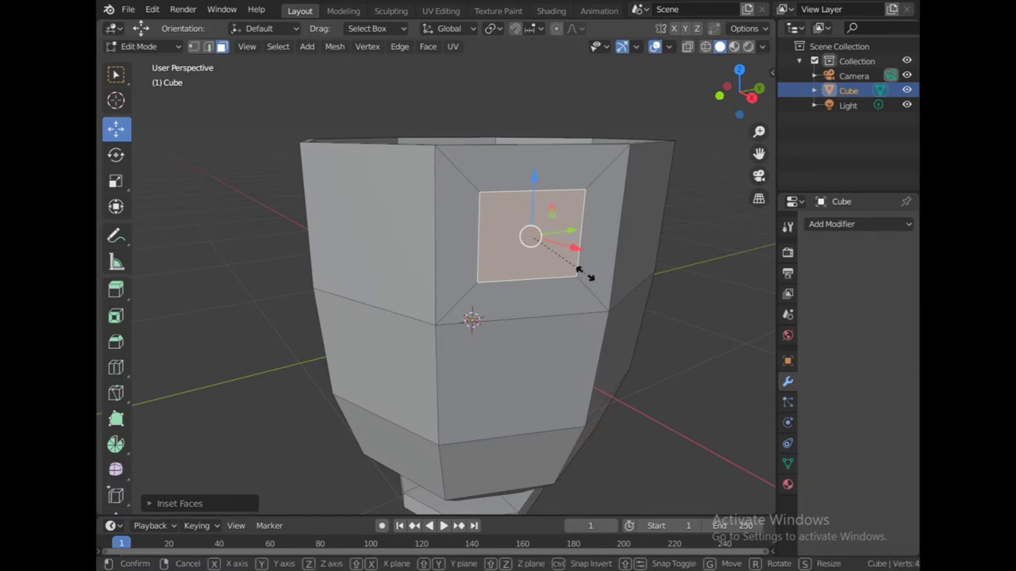
key(x)
key(z)
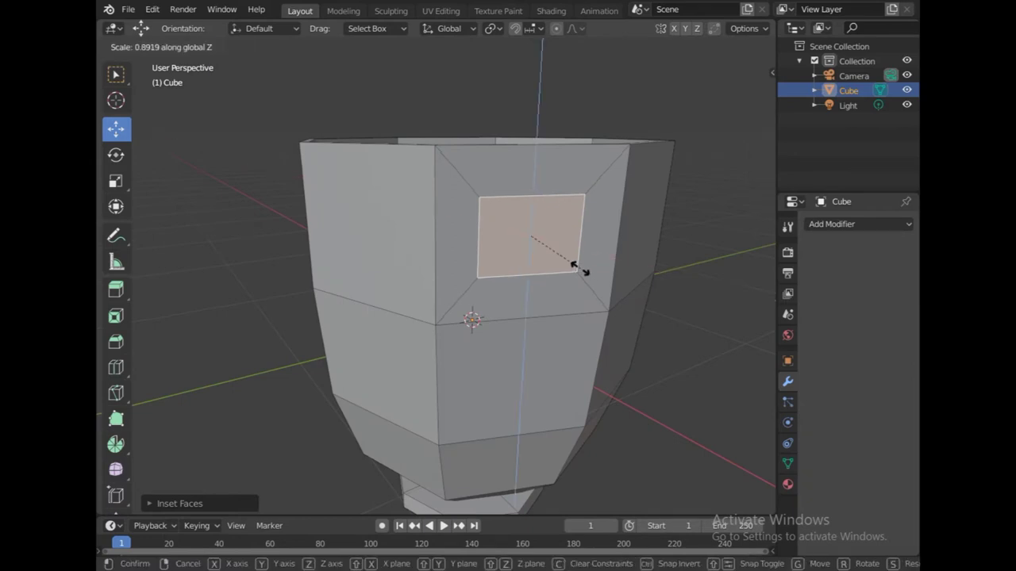
click(569, 259)
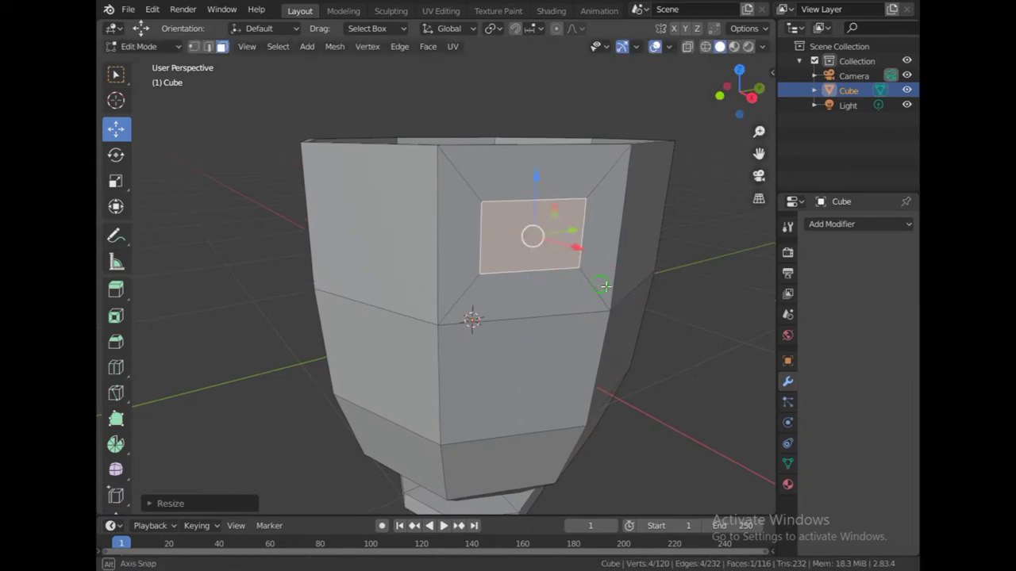
mouse_move(571, 261)
middle_down()
mouse_move(674, 314)
mouse_move(567, 293)
mouse_move(596, 308)
middle_up()
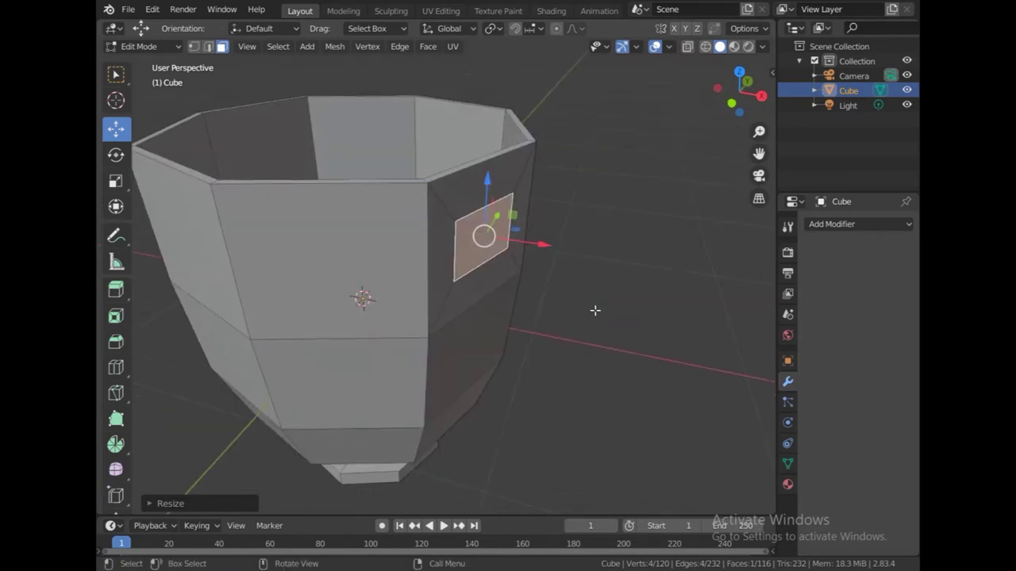
Extrude the inset face outward as the first handle segment
key(e)
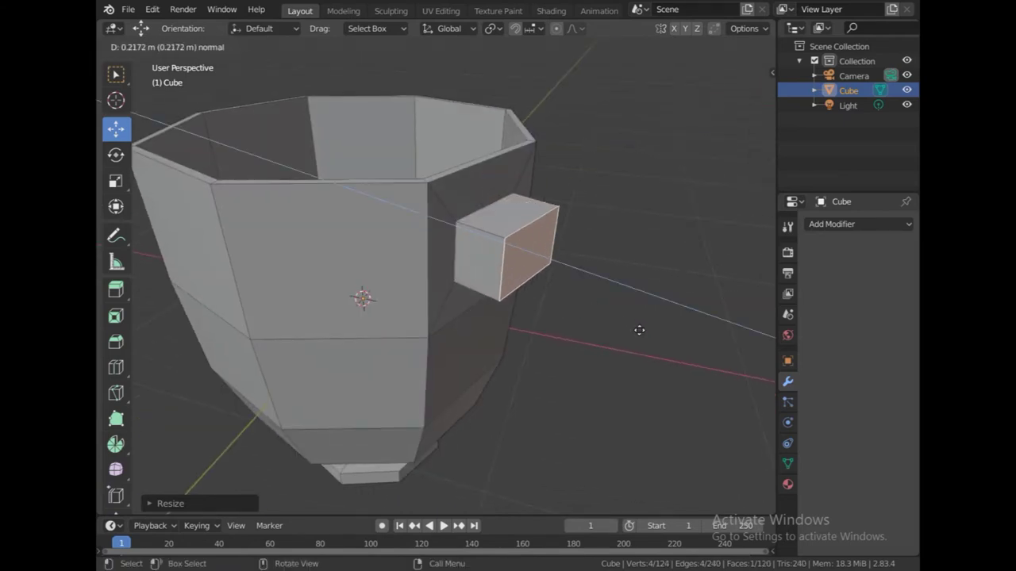
click(657, 345)
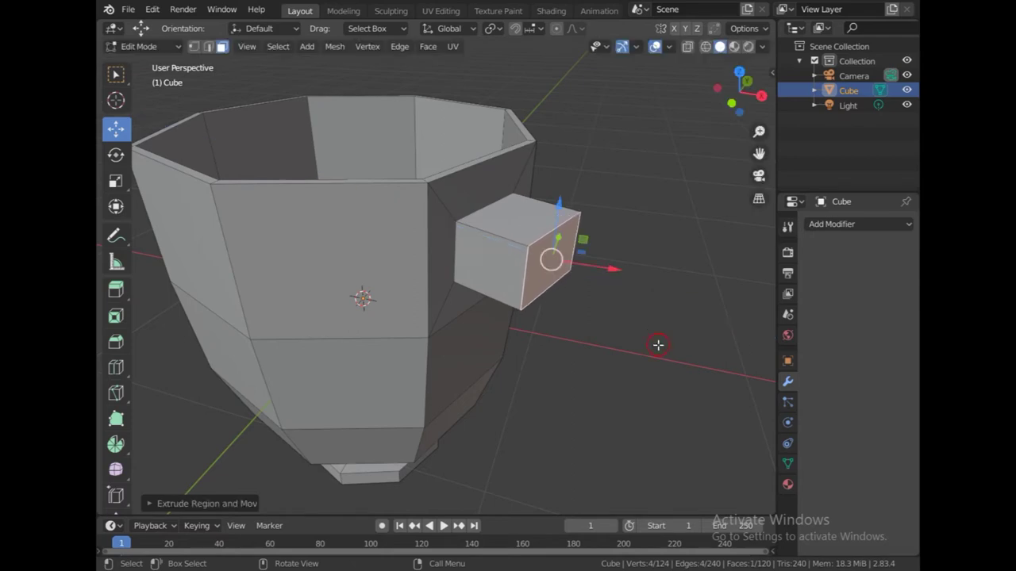
middle_drag(657, 347, 600, 268)
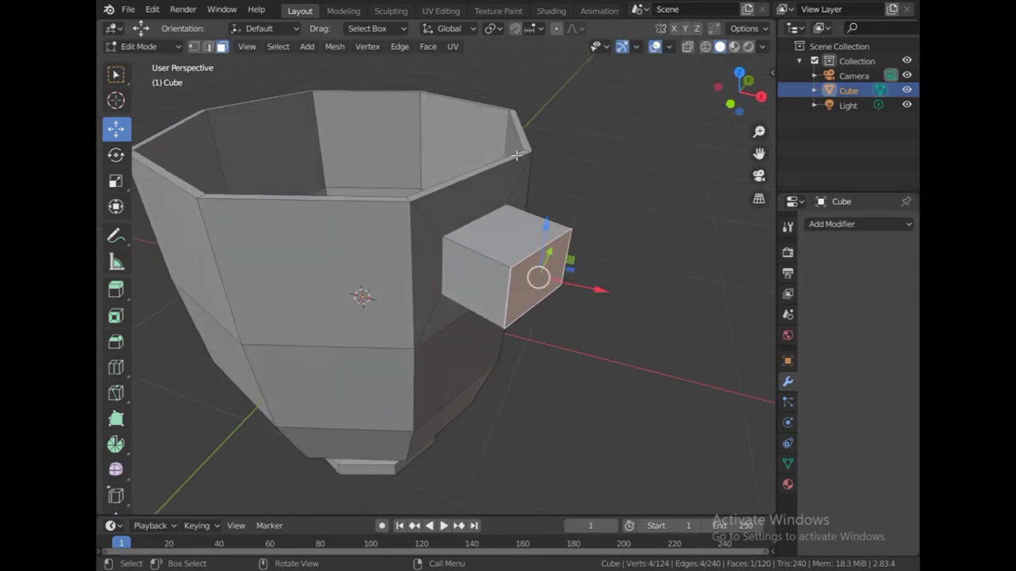
Using Normal orientation, tilt the end face down on Y, shrink it, and extrude a second segment
click(464, 31)
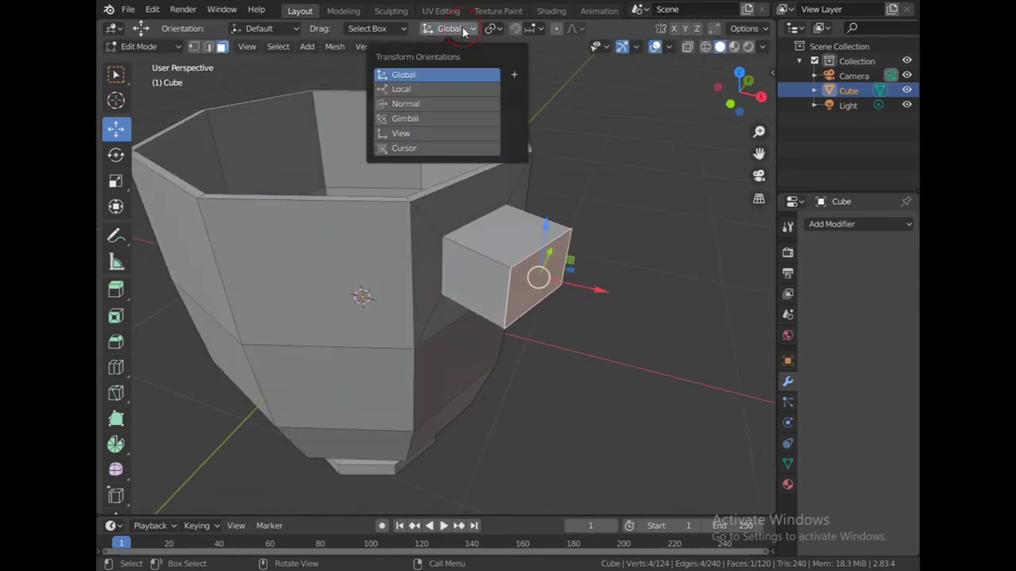
click(446, 104)
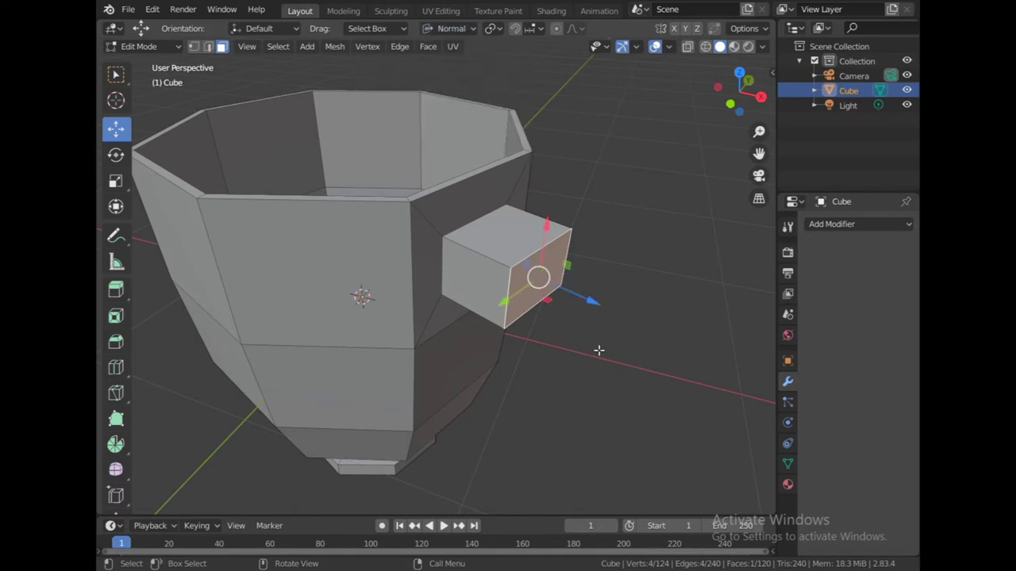
key(r)
key(y)
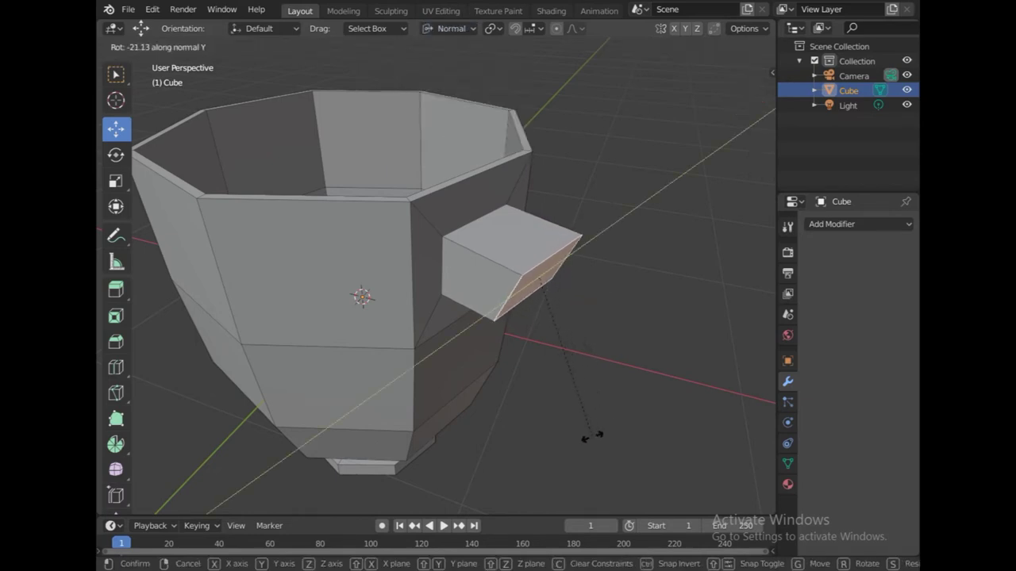
click(589, 486)
middle_drag(640, 408, 669, 392)
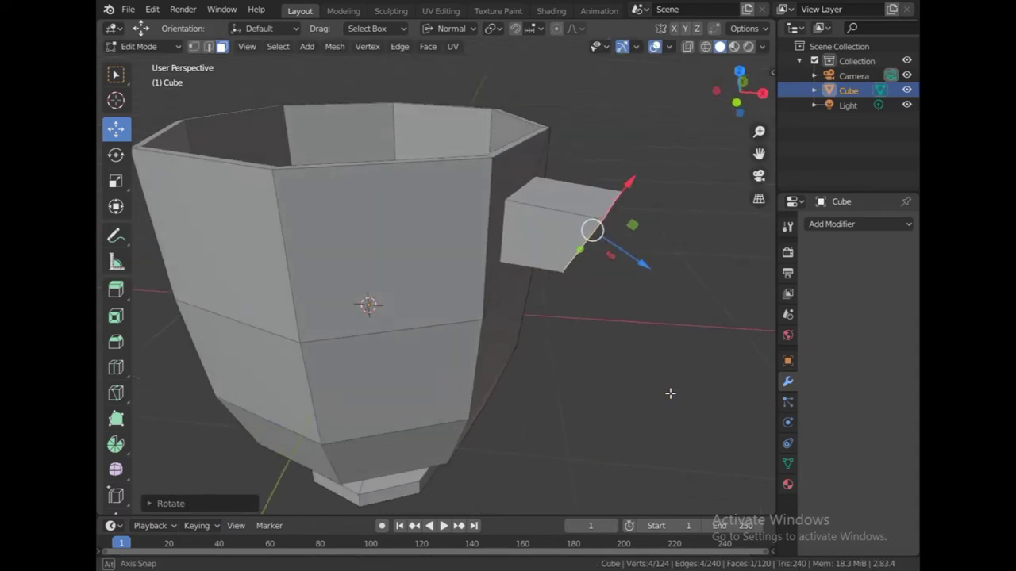
key(s)
click(658, 376)
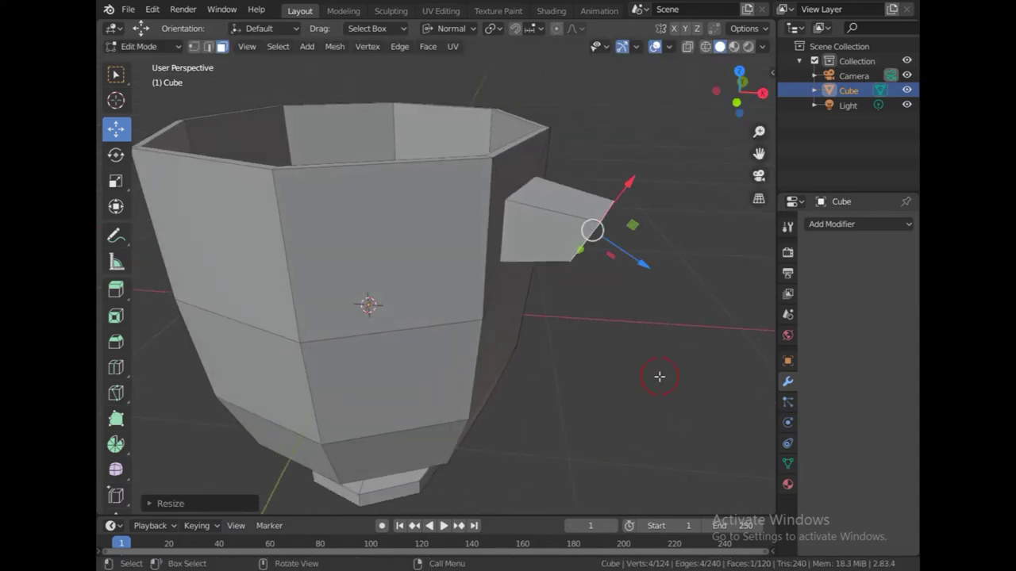
key(e)
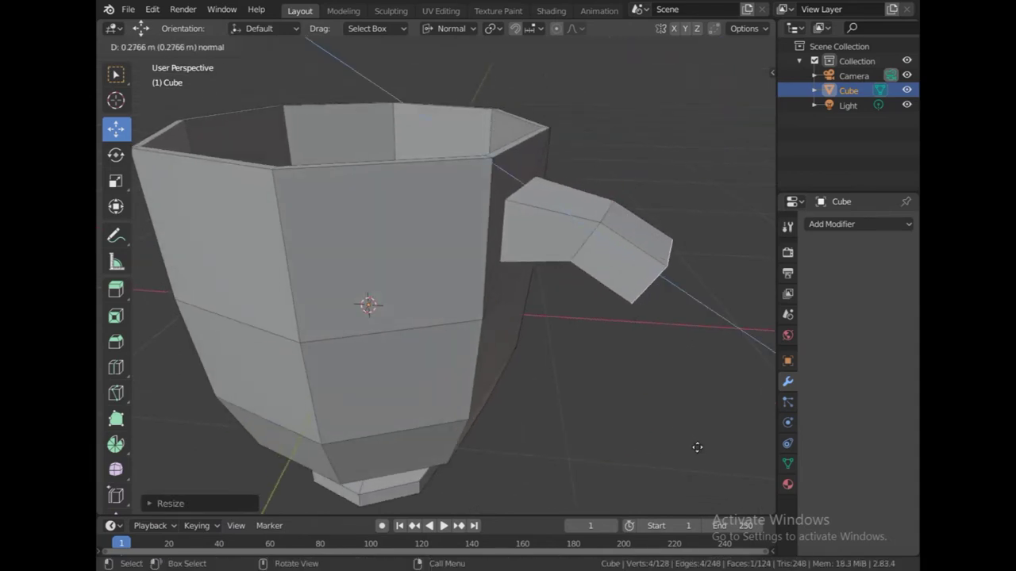
click(699, 451)
middle_drag(727, 423, 728, 389)
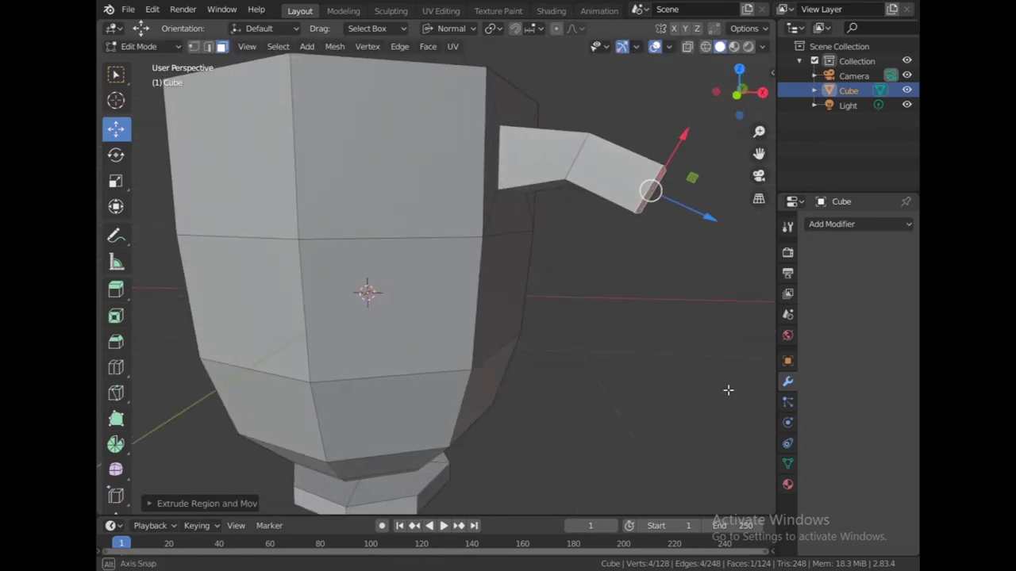
Nudge the handle's end face down, tilt it about normal Y and shift it along X
mouse_move(684, 134)
mouse_down()
mouse_move(685, 220)
mouse_move(698, 226)
mouse_up()
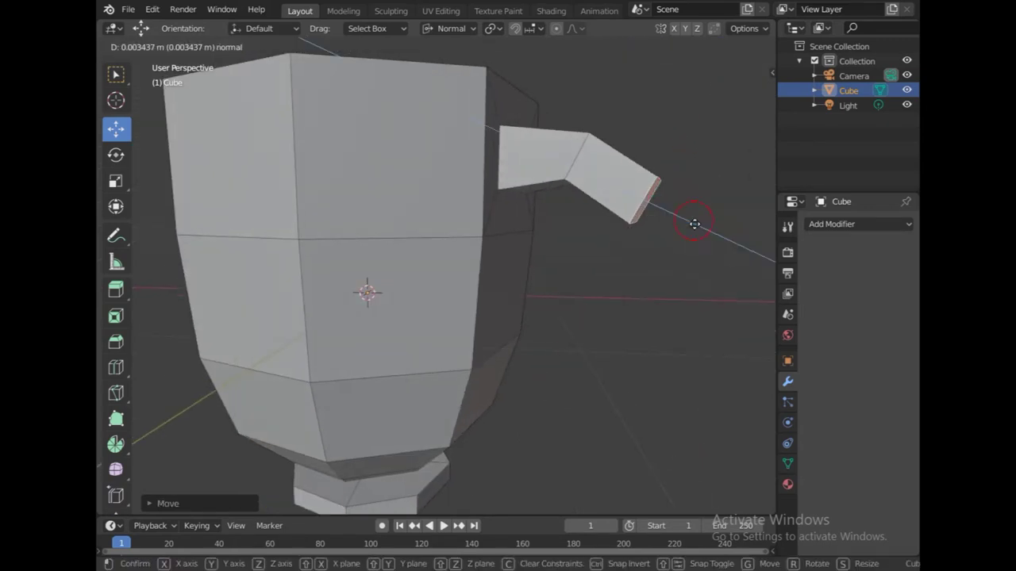
key(r)
key(x)
key(x)
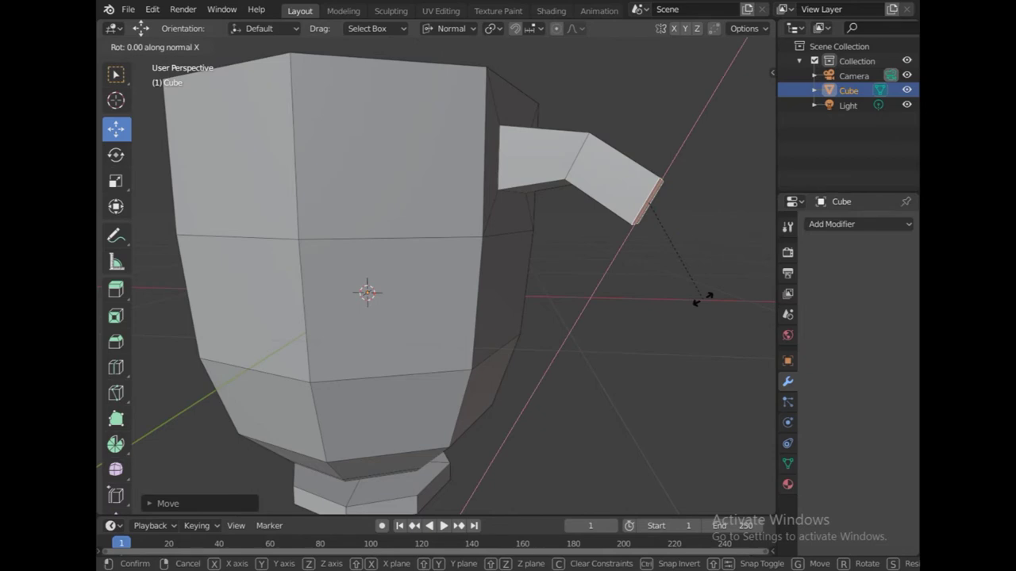
key(y)
click(665, 320)
drag(691, 169, 665, 259)
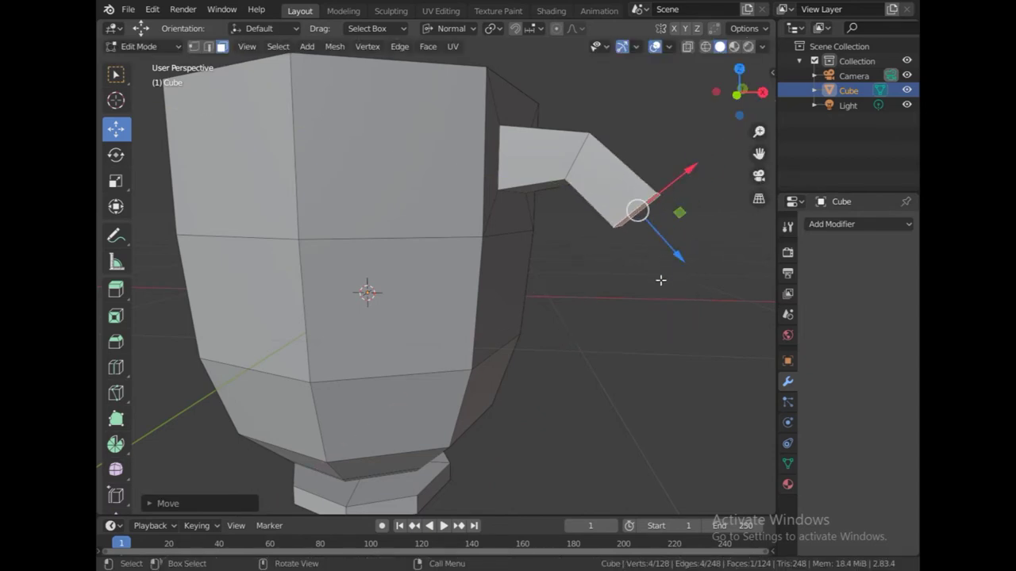
Extrude a new handle segment, move it down-left, tilt it and slide it along X
key(e)
click(679, 353)
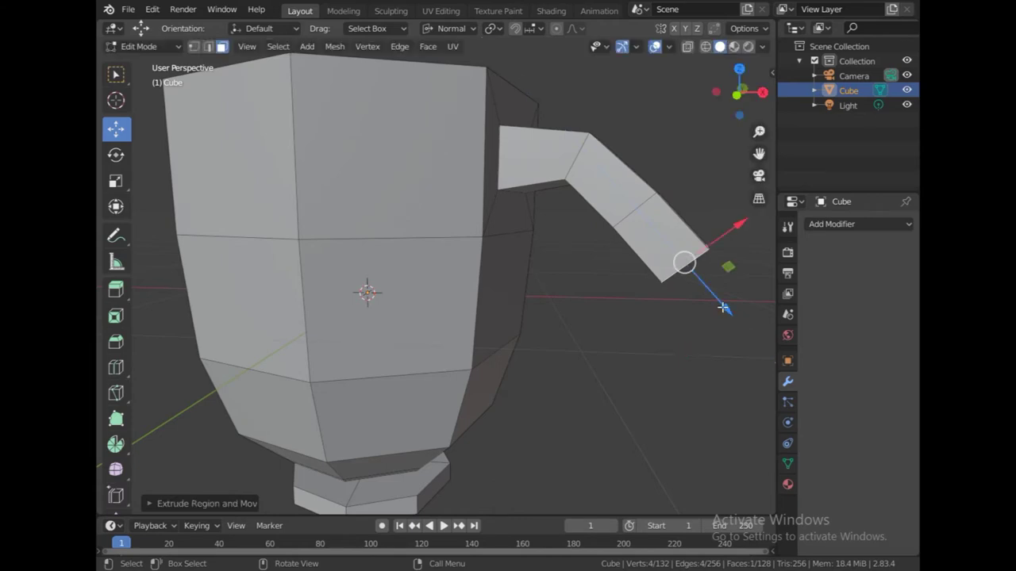
drag(737, 227, 708, 253)
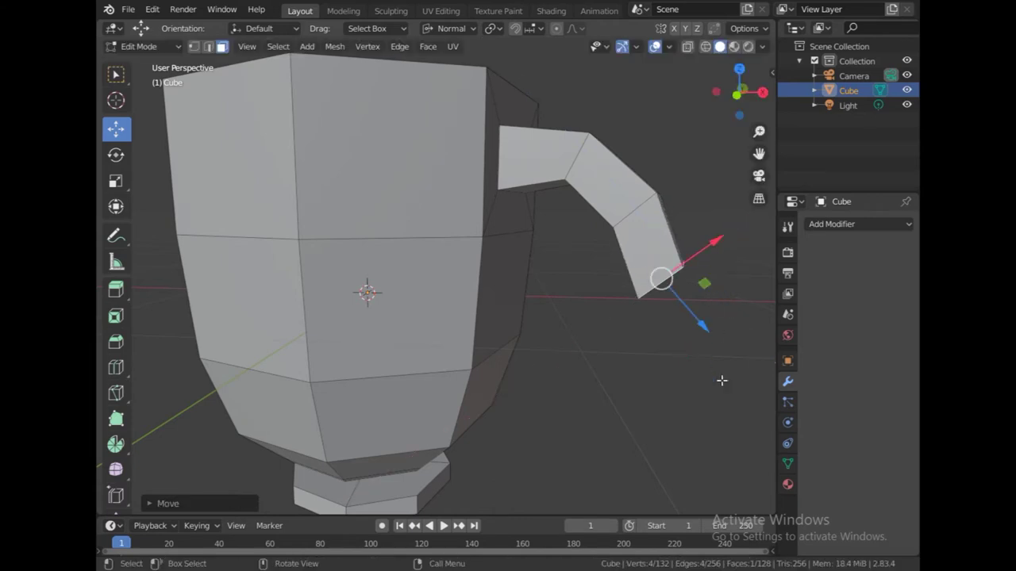
key(r)
key(y)
key(y)
click(663, 405)
key(g)
key(x)
click(703, 315)
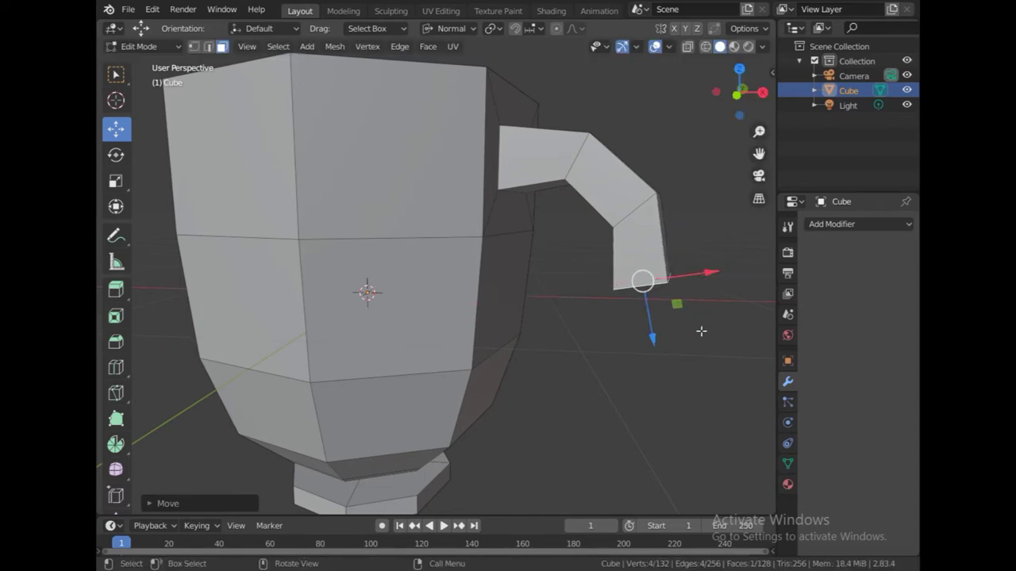
Tilt the end face again, extrude another segment and turn it downward
key(r)
key(y)
key(y)
click(673, 353)
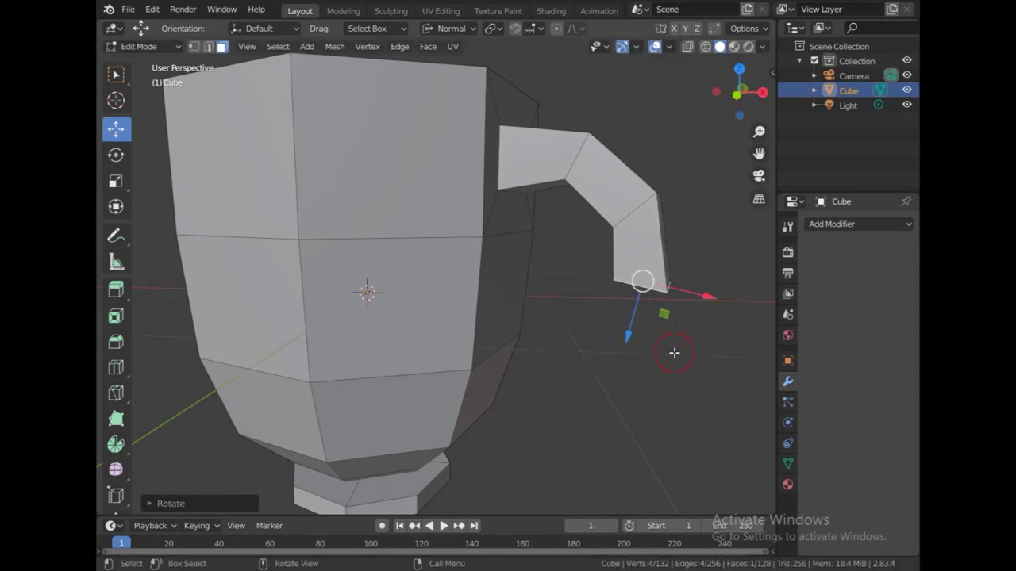
key(e)
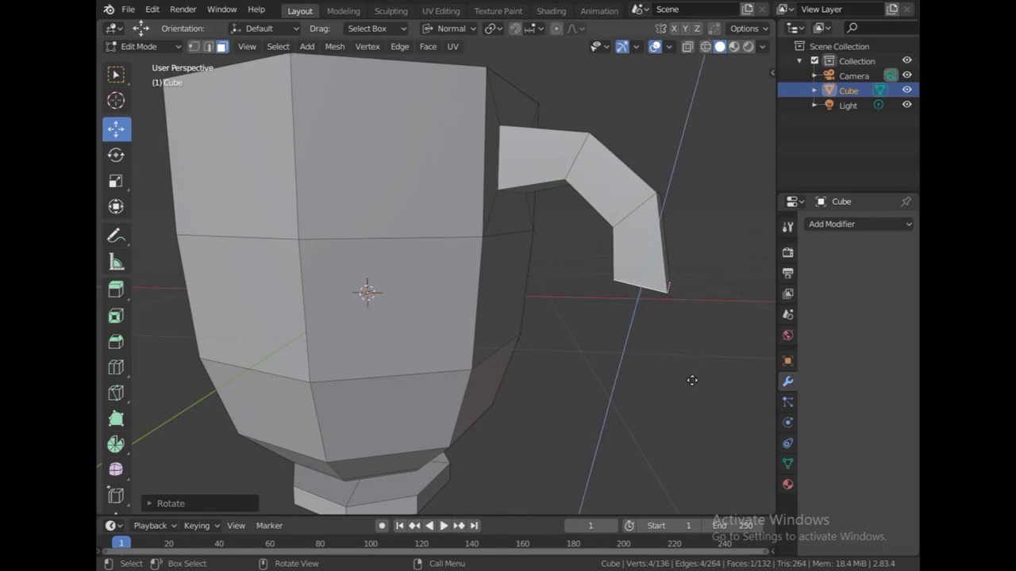
click(662, 438)
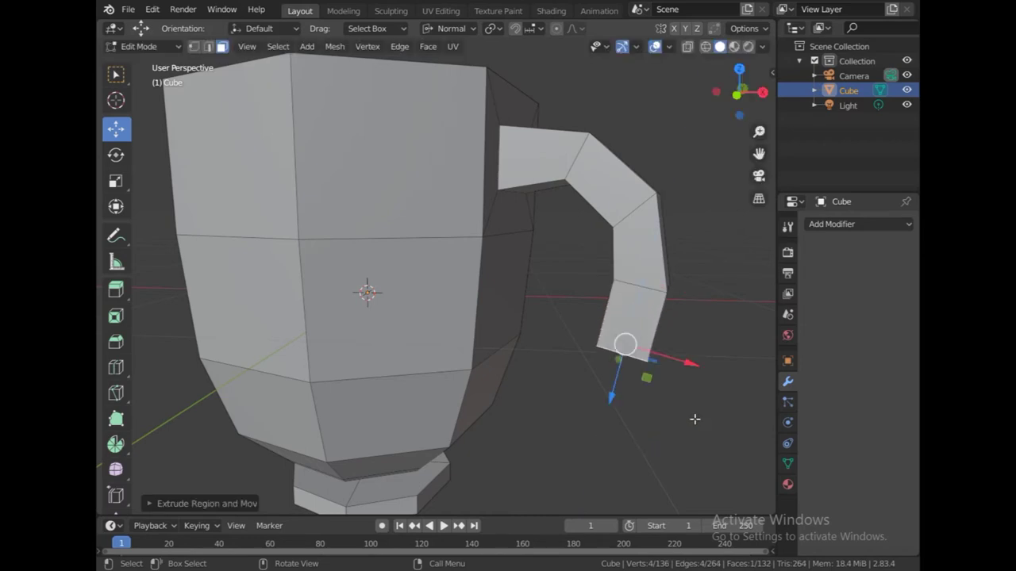
key(r)
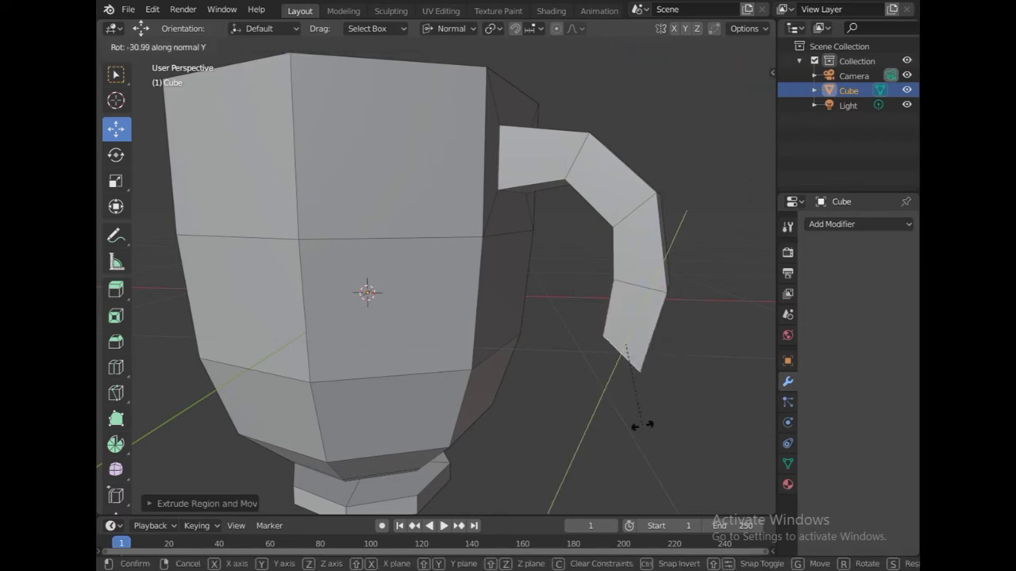
click(658, 408)
Extrude one more handle segment and shrink its end face slightly
key(e)
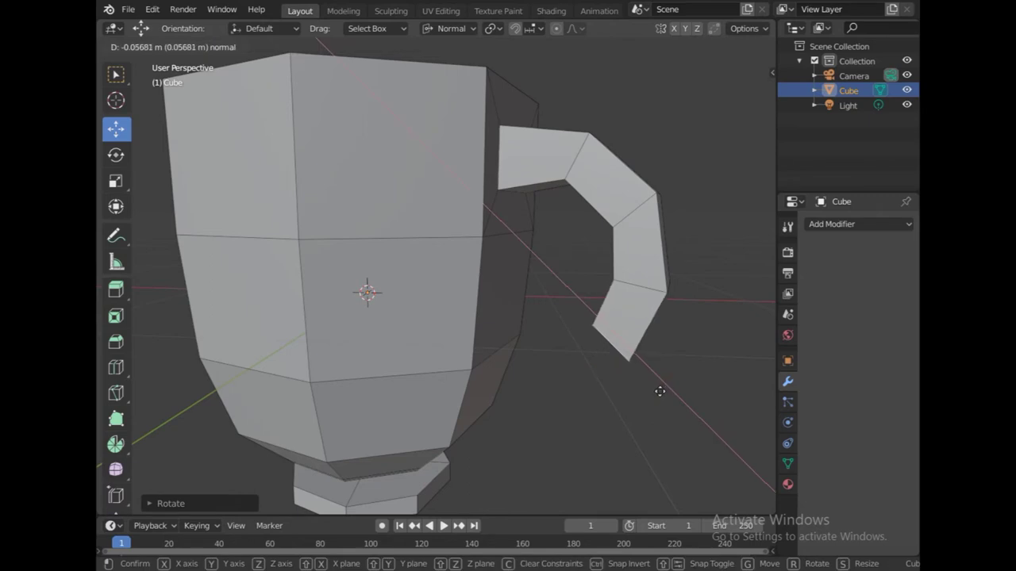
click(668, 403)
key(s)
click(659, 397)
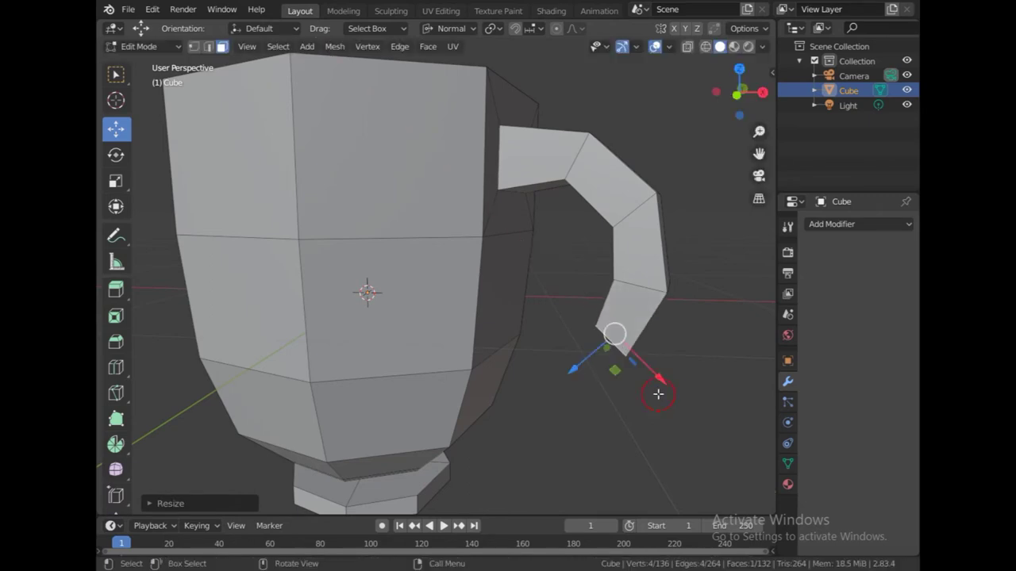
scroll(668, 404, down, 3)
middle_drag(669, 404, 680, 382)
scroll(681, 382, up, 2)
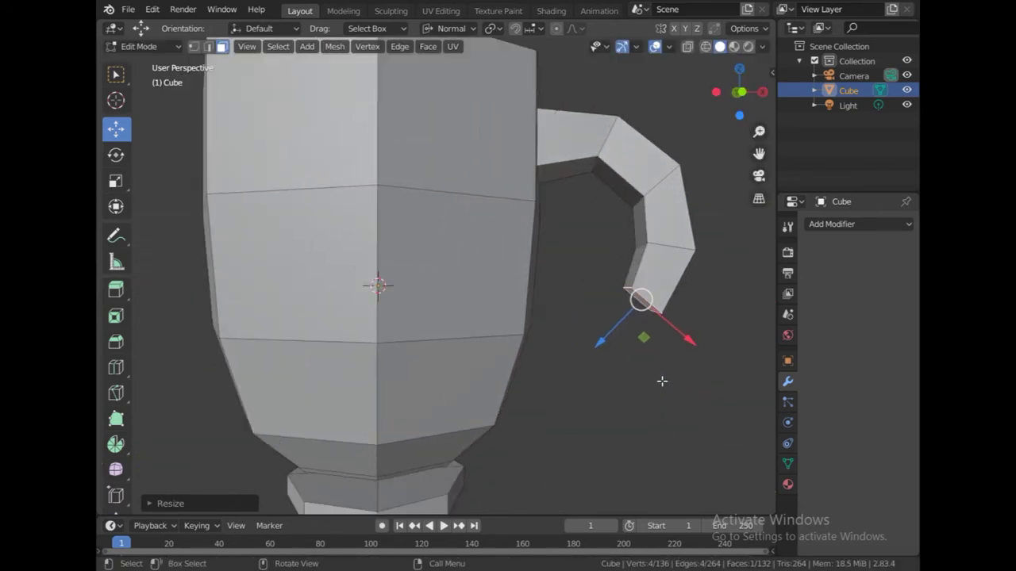
Extrude a segment down-left from the handle end, push it along its normal and tilt it about Y
key(e)
click(627, 423)
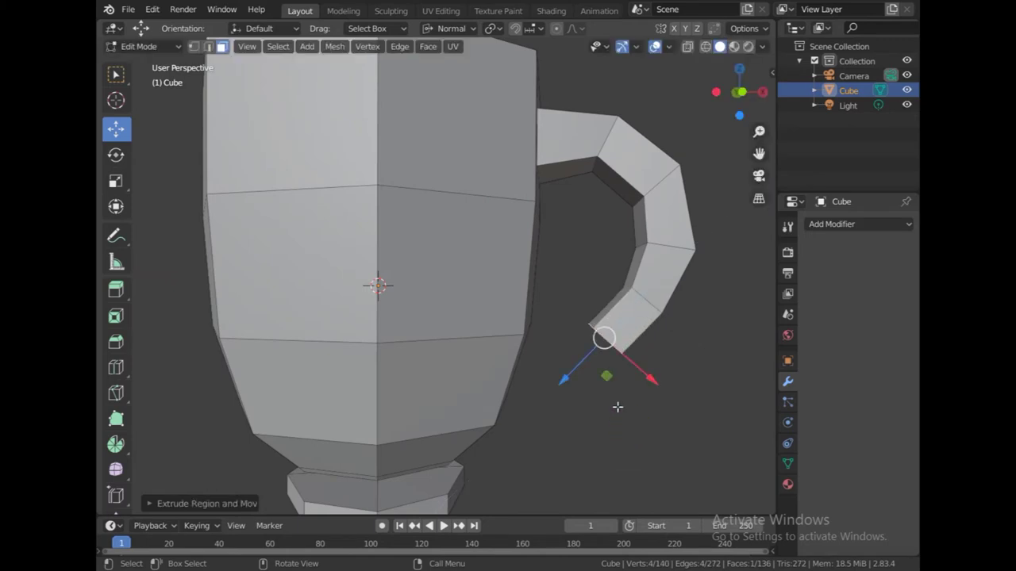
drag(652, 381, 653, 385)
drag(568, 384, 563, 399)
key(r)
key(y)
key(y)
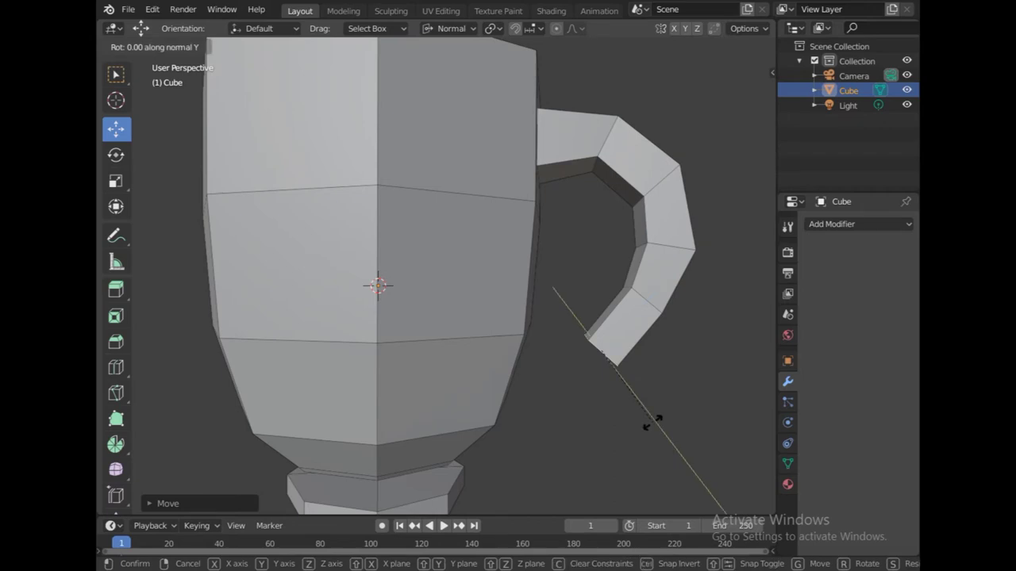
click(646, 423)
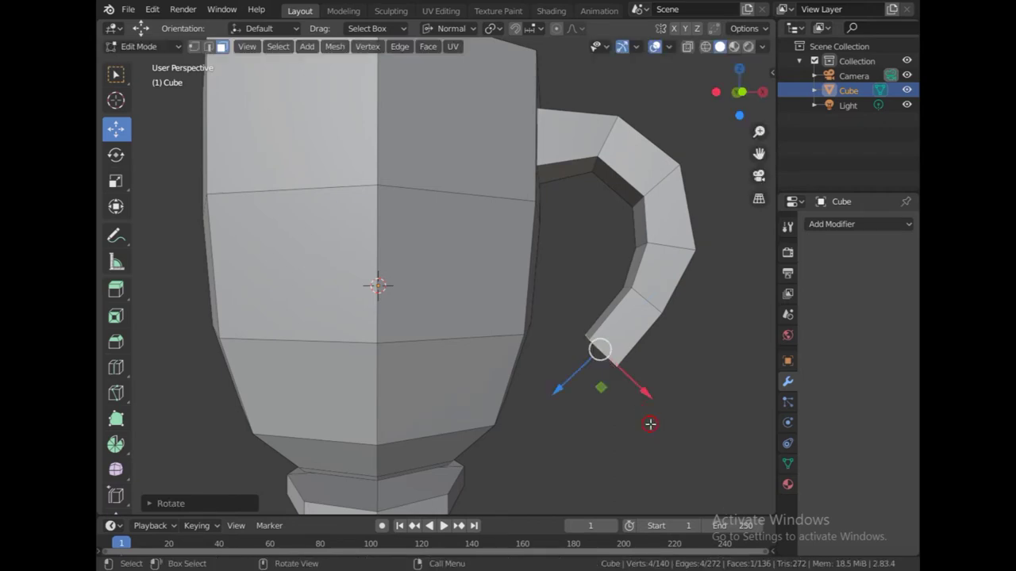
Extrude another segment curling toward the mug, reposition its end face, and pick the lower face loop
key(e)
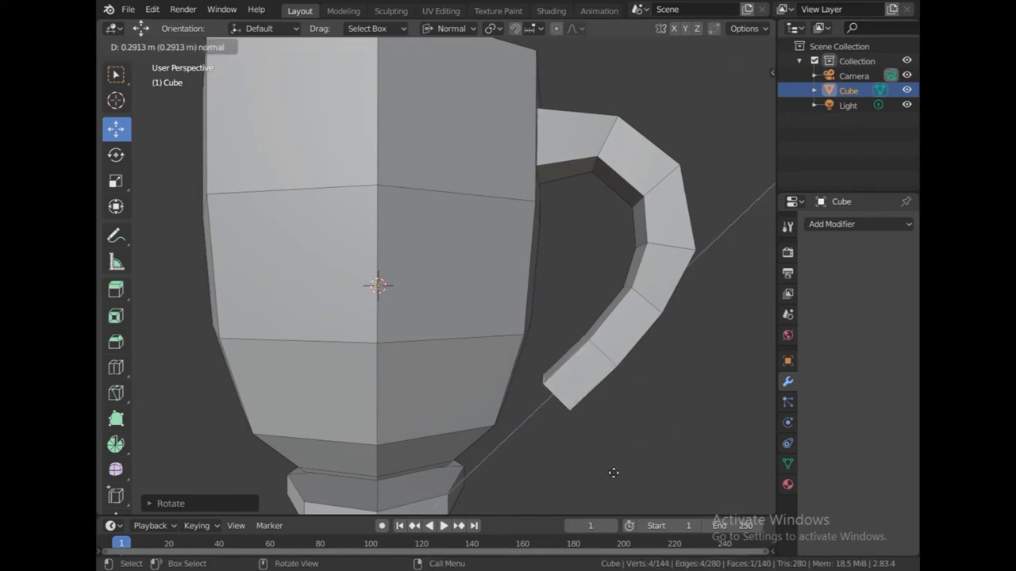
click(617, 467)
key(g)
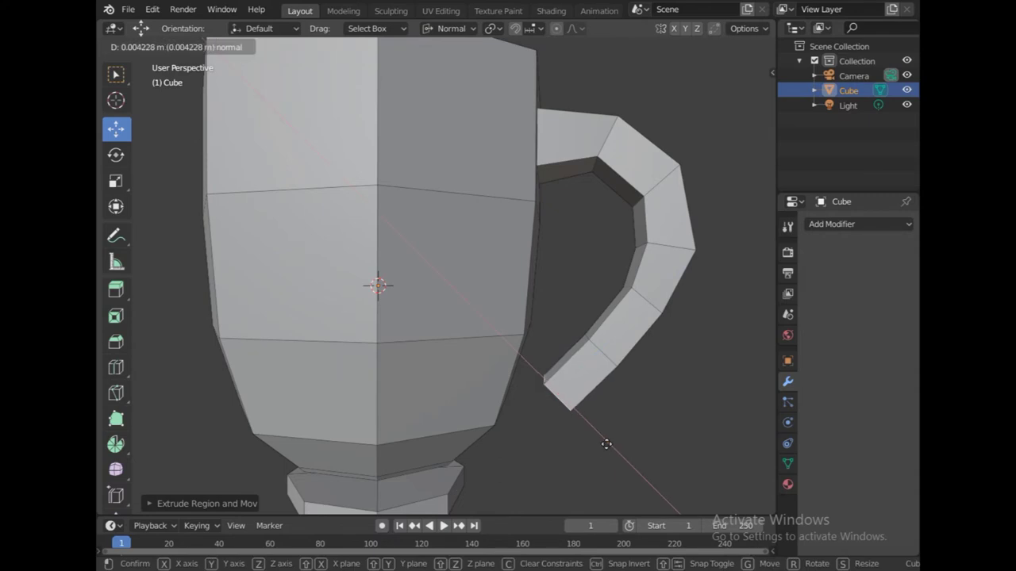
click(605, 443)
alt+shift+click(612, 318)
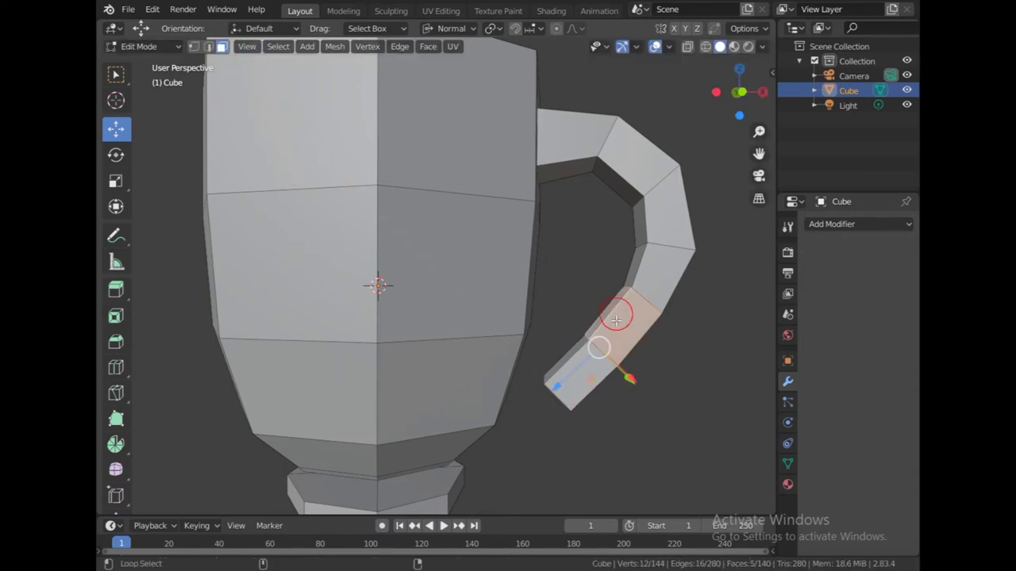
Pull the lower handle's face loop slightly inward along its normals, then deselect everything
middle_drag(706, 397, 640, 389)
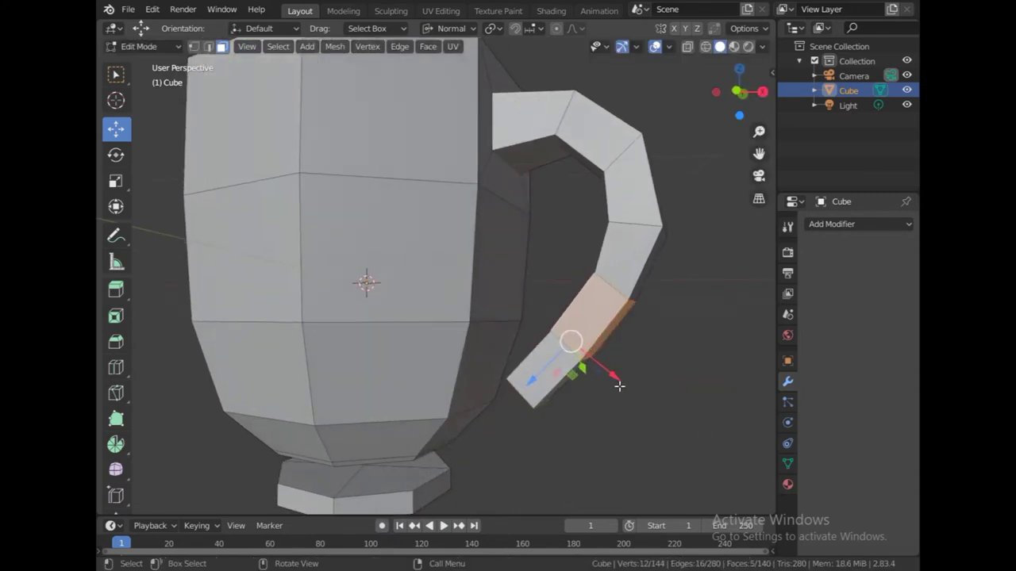
key(e)
key(Escape)
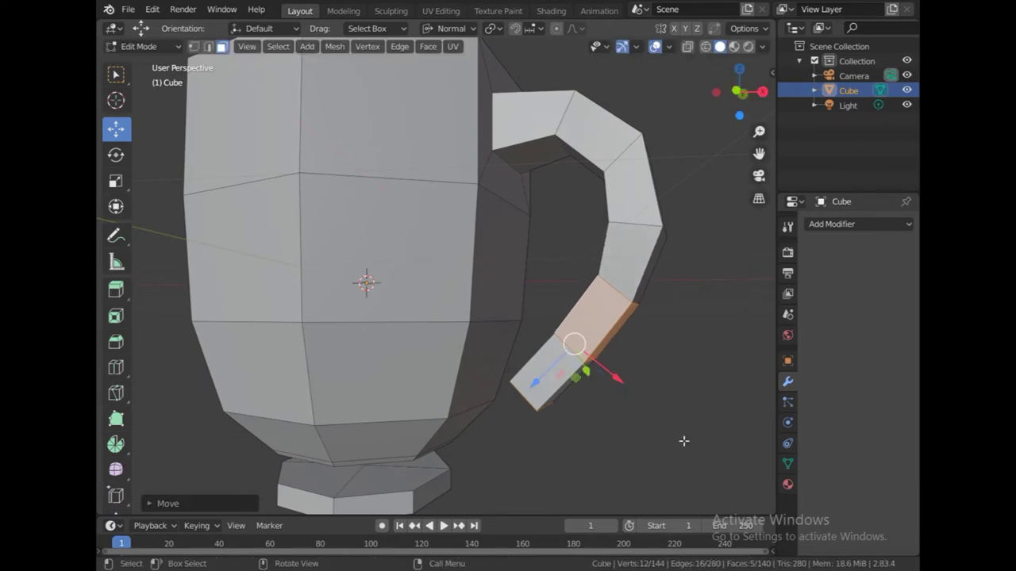
key(ctrl+z)
key(ctrl+z)
alt+click(595, 336)
middle_drag(617, 346, 707, 369)
key(e)
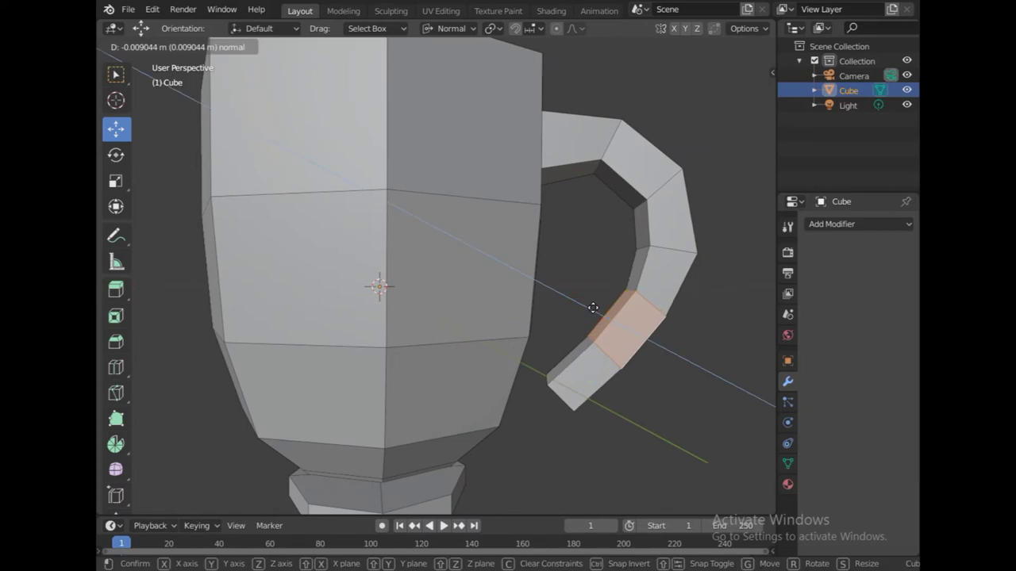
click(593, 308)
mouse_move(664, 347)
middle_down()
mouse_move(569, 334)
mouse_move(642, 339)
mouse_move(646, 313)
mouse_move(568, 362)
middle_up()
key(alt+a)
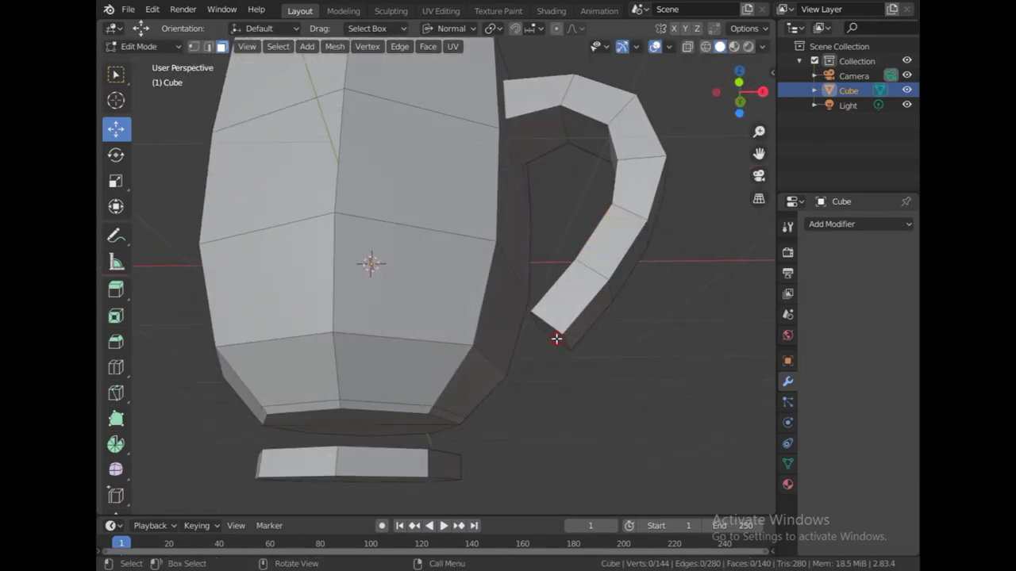
Extend the handle end, then rotate its lower and upper edge loops to bend it
click(556, 338)
key(e)
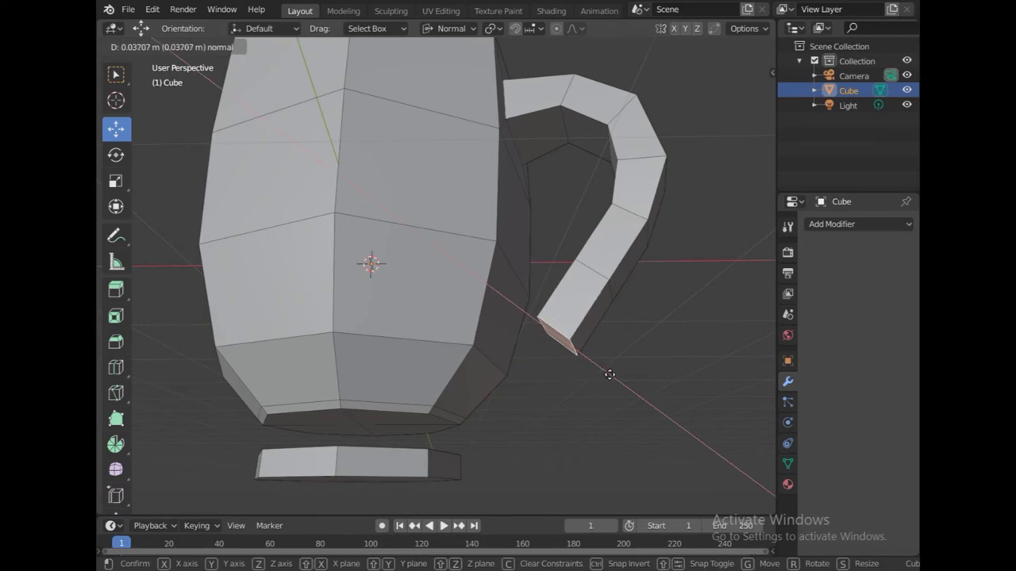
click(616, 351)
click(208, 46)
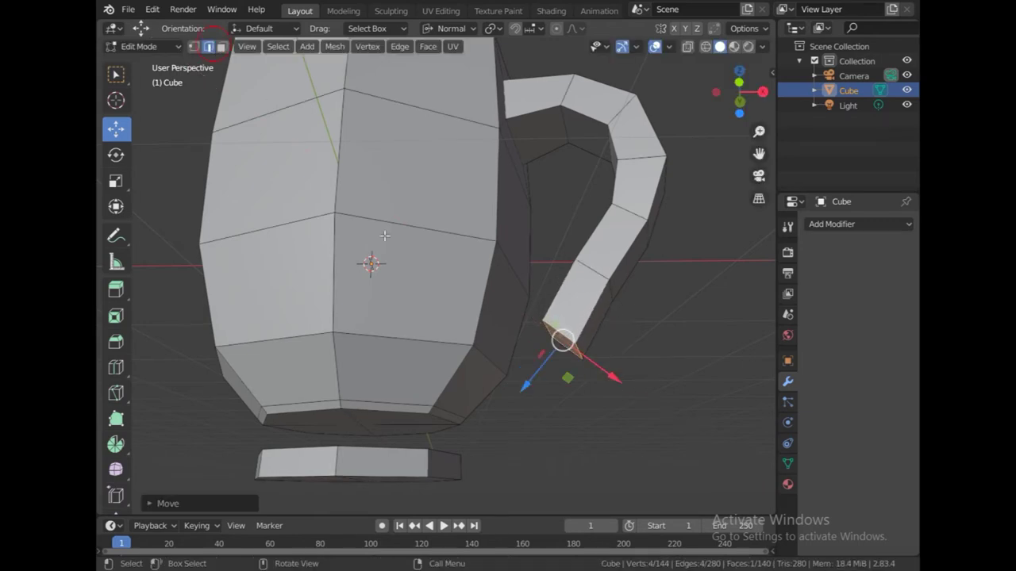
click(666, 347)
alt+click(640, 293)
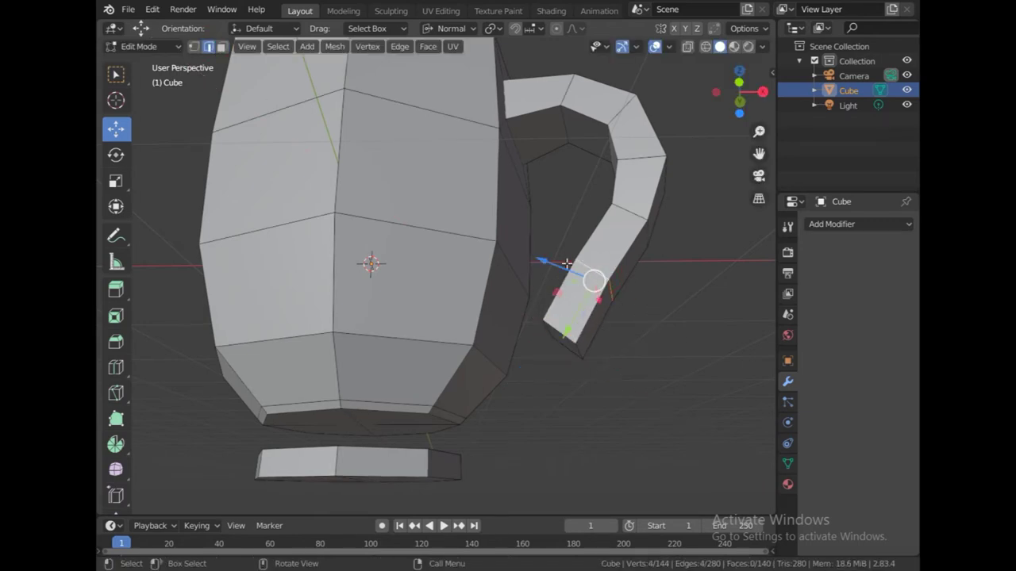
key(r)
click(703, 242)
alt+click(631, 218)
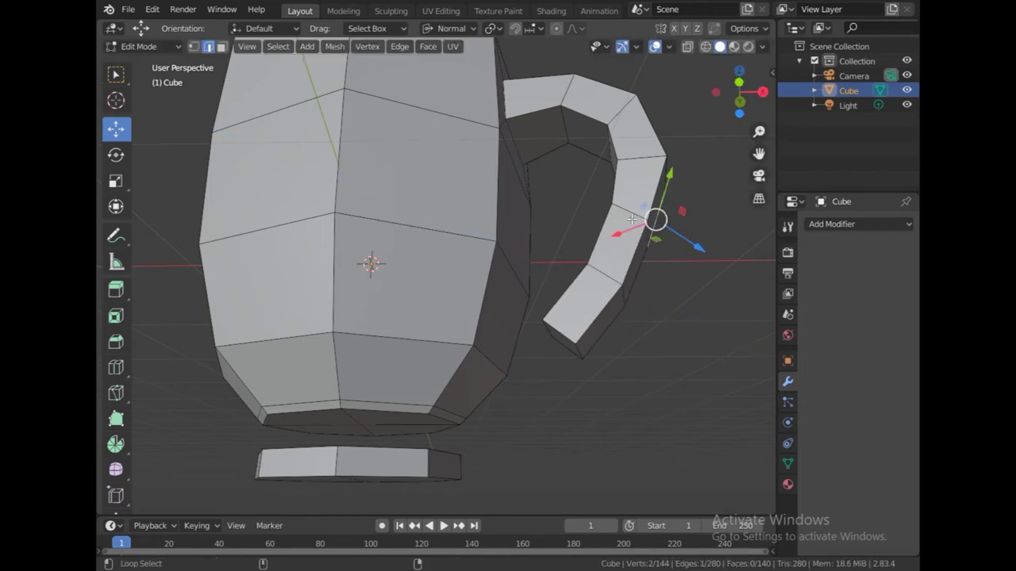
key(r)
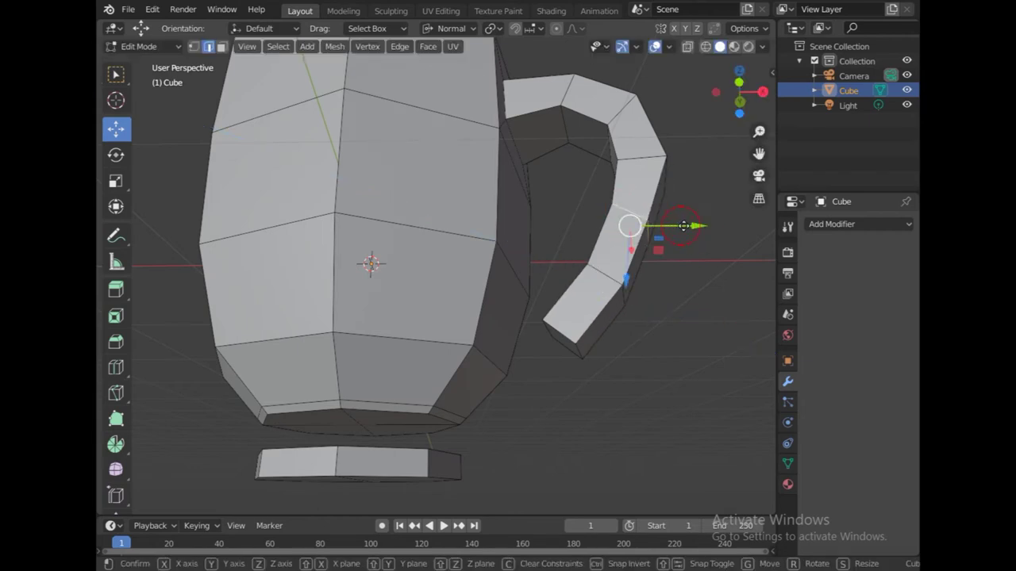
click(690, 227)
Extrude the handle end face down and to the left, nudging it sideways
mouse_move(680, 369)
middle_down()
mouse_move(693, 365)
mouse_move(220, 58)
middle_up()
click(588, 311)
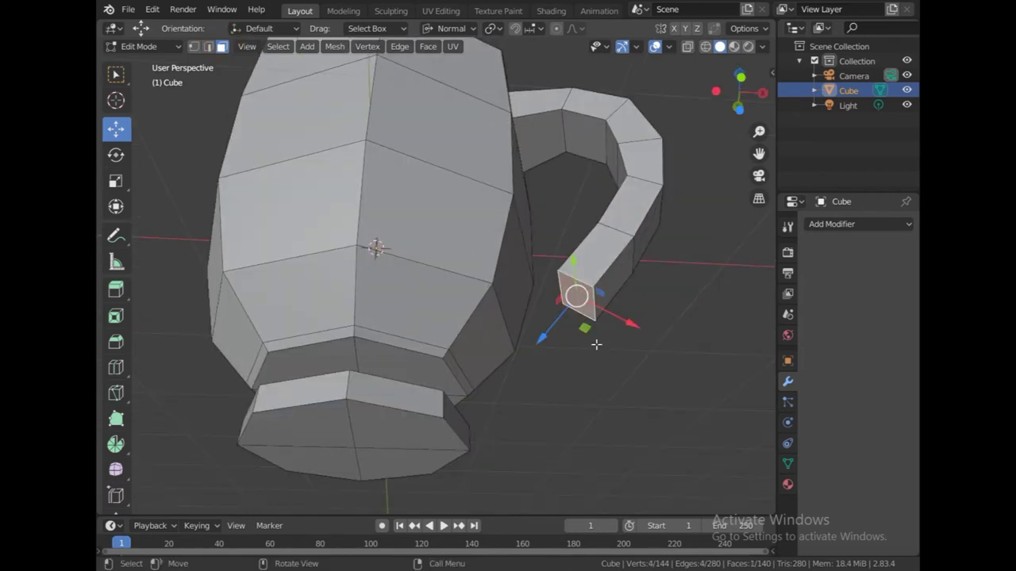
key(e)
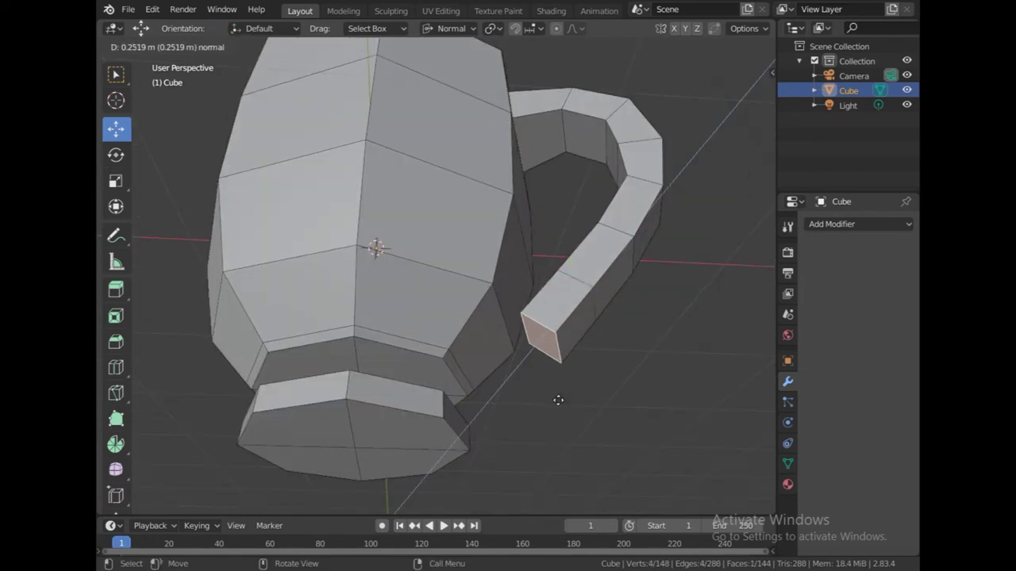
click(559, 400)
middle_drag(618, 397, 605, 435)
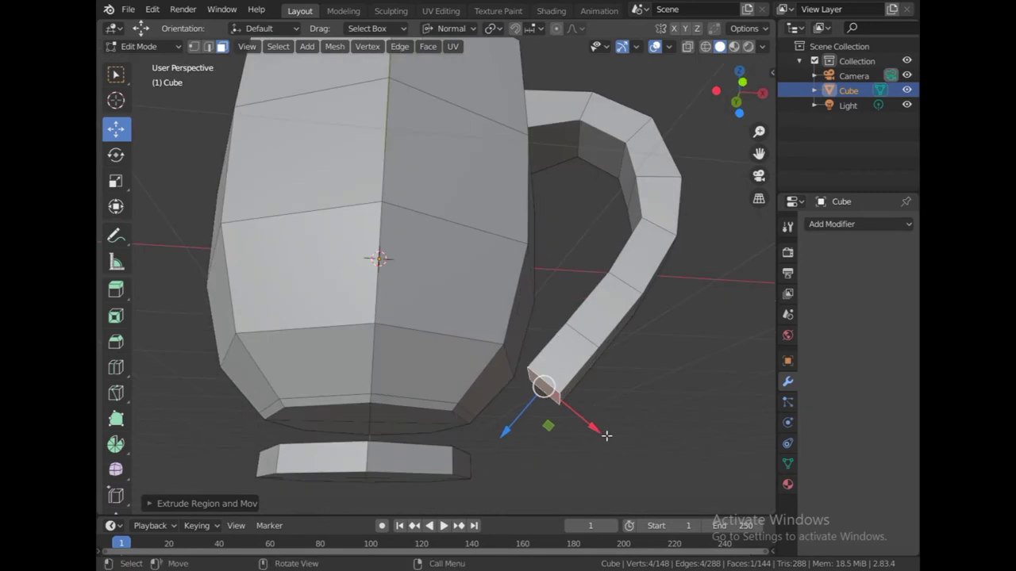
drag(593, 428, 602, 435)
Adjust handle edges: move one and push a higher edge along its normal
click(208, 47)
click(675, 377)
click(585, 340)
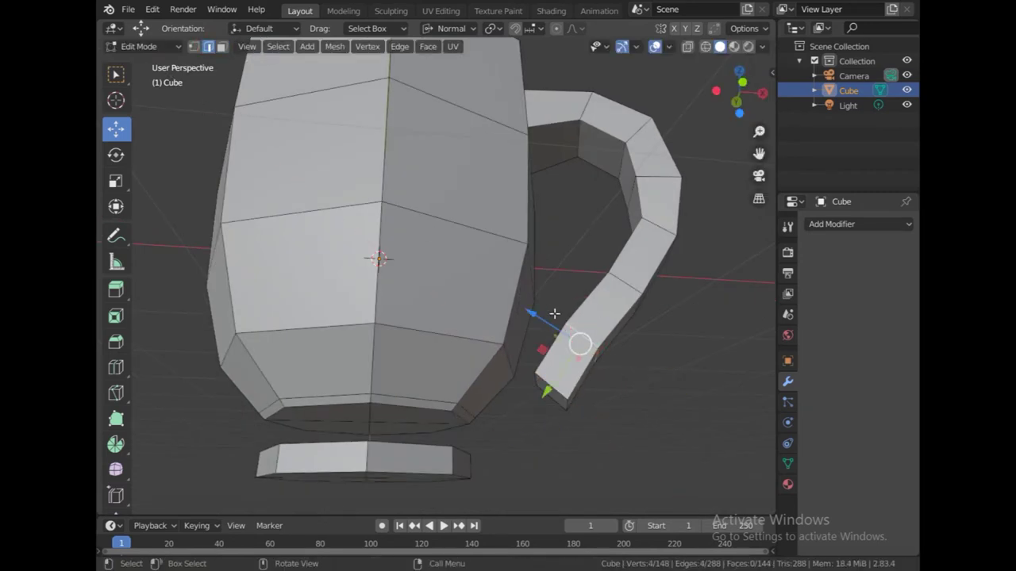
key(g)
click(581, 346)
click(644, 286)
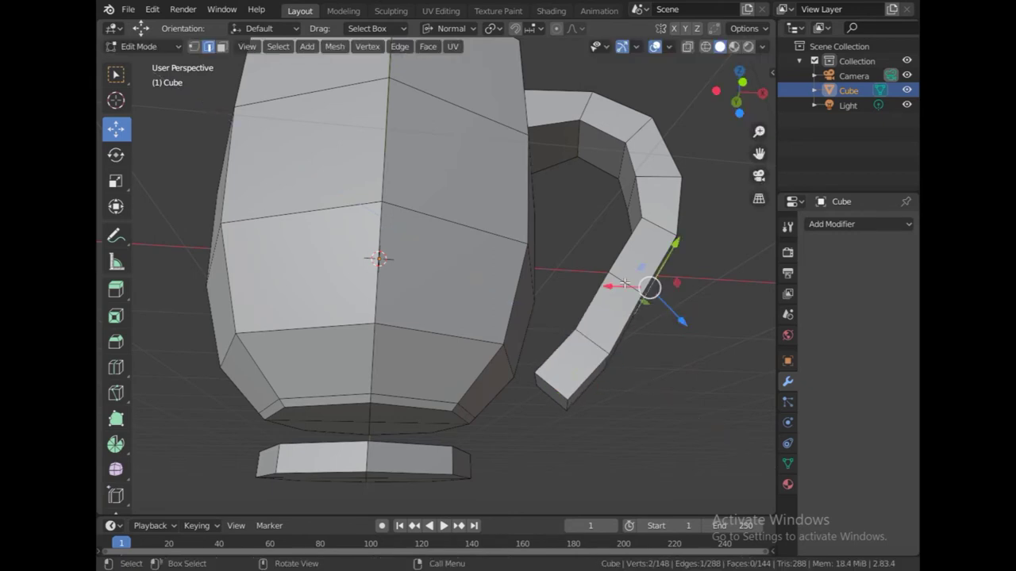
drag(619, 287, 605, 289)
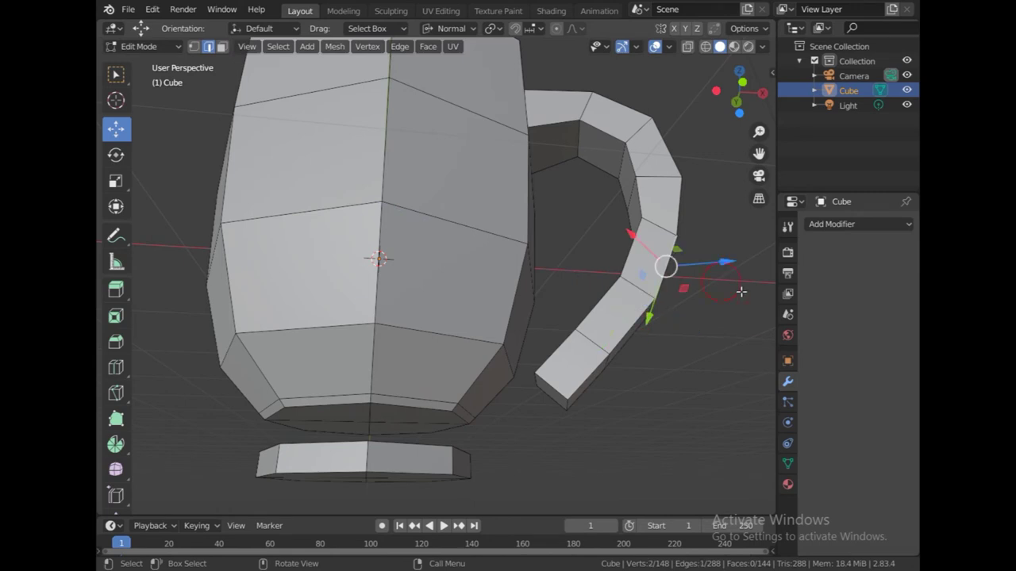
middle_drag(718, 302, 735, 307)
middle_drag(715, 426, 737, 408)
Select the handle's end face, extrude a new segment and shrink its end face
click(578, 389)
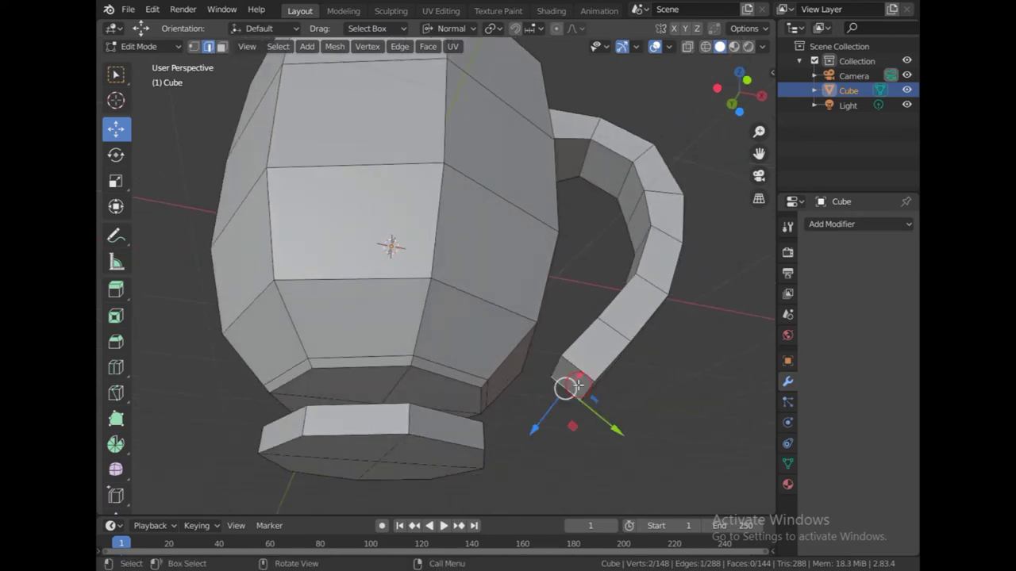
click(222, 46)
click(568, 379)
middle_drag(588, 397, 624, 432)
key(alt+a)
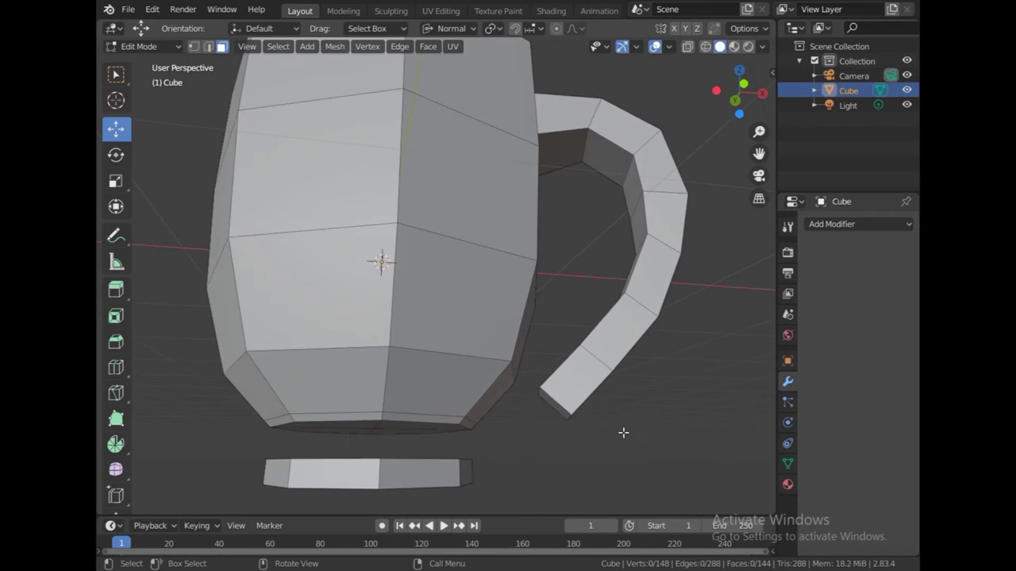
click(553, 406)
middle_drag(630, 438, 630, 440)
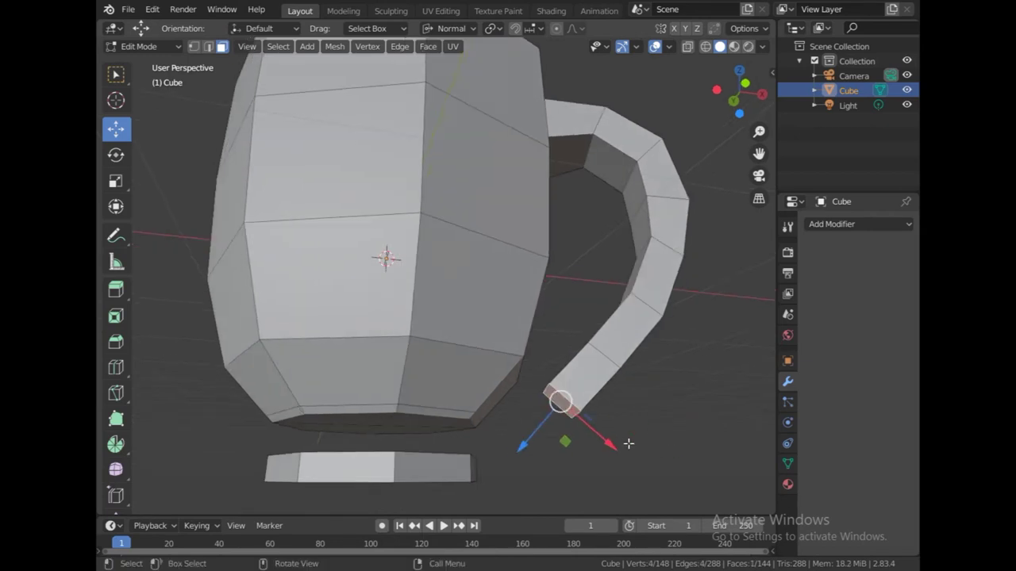
key(e)
click(593, 469)
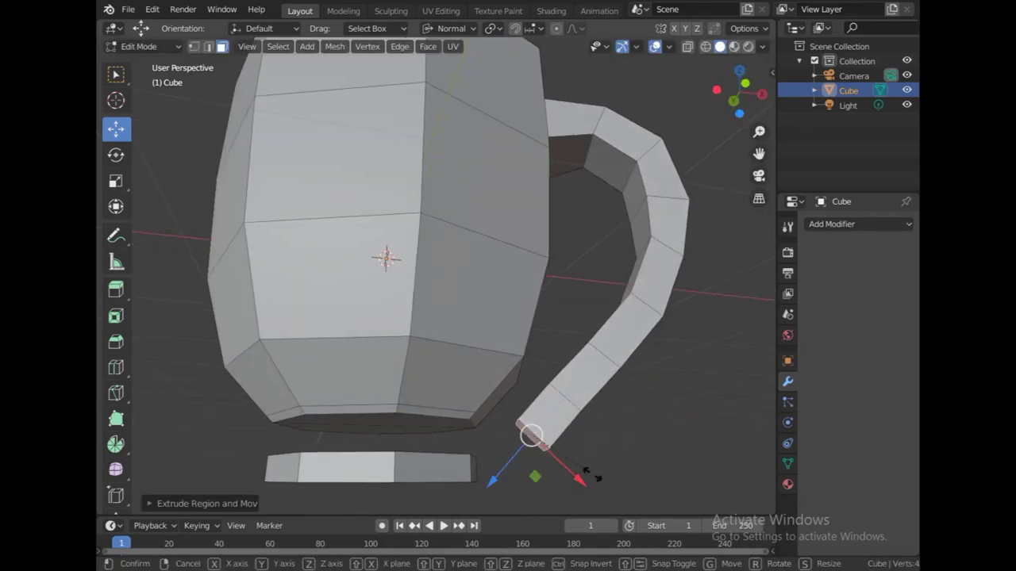
key(s)
click(572, 464)
Tilt the new end face about normal Y, move it up-left, then select the handle-end edge loop
mouse_move(579, 469)
middle_down()
mouse_move(630, 469)
mouse_move(630, 460)
mouse_move(620, 471)
middle_up()
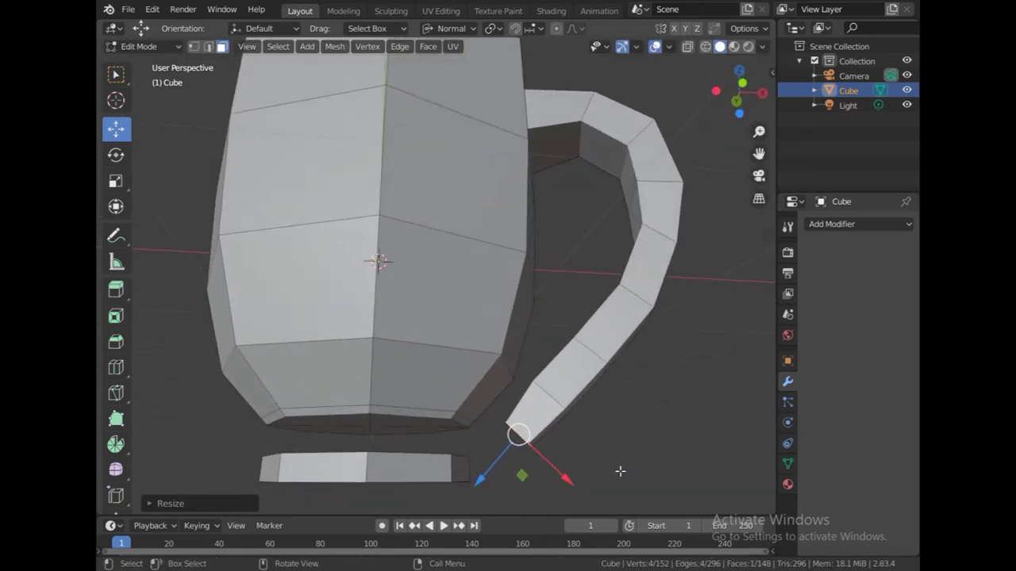
key(r)
key(y)
key(y)
click(567, 476)
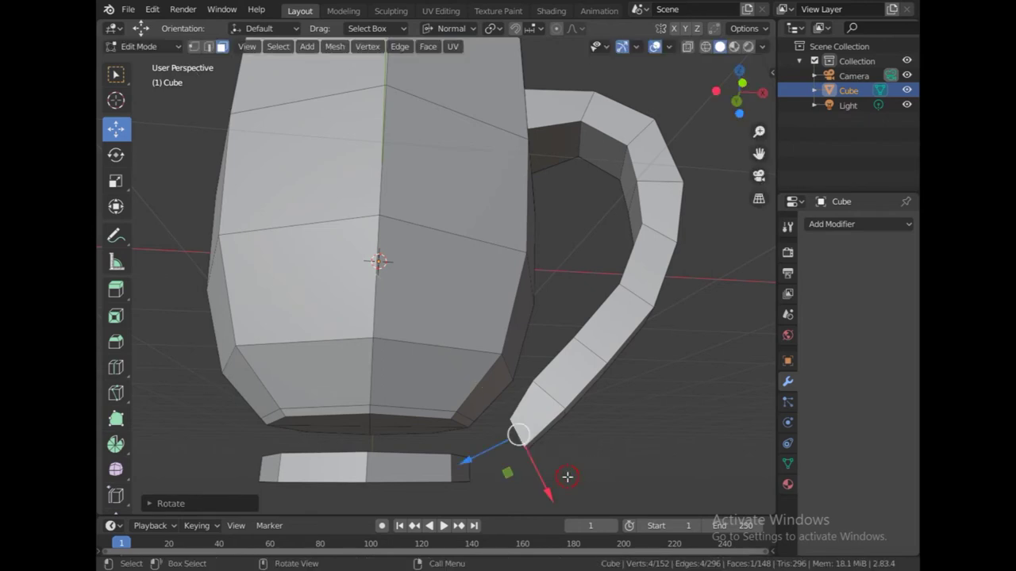
key(g)
click(529, 436)
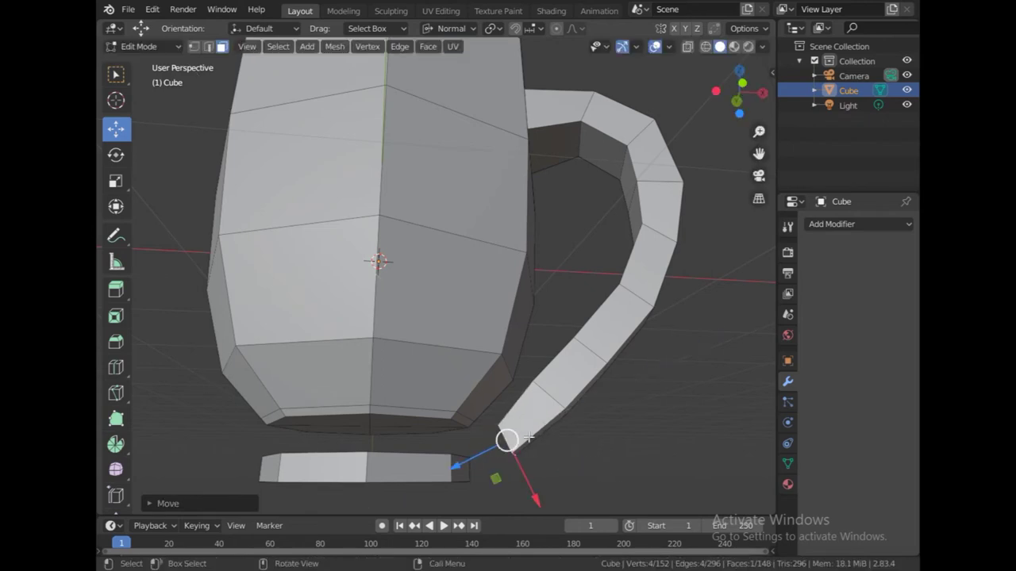
key(g)
key(Escape)
key(2)
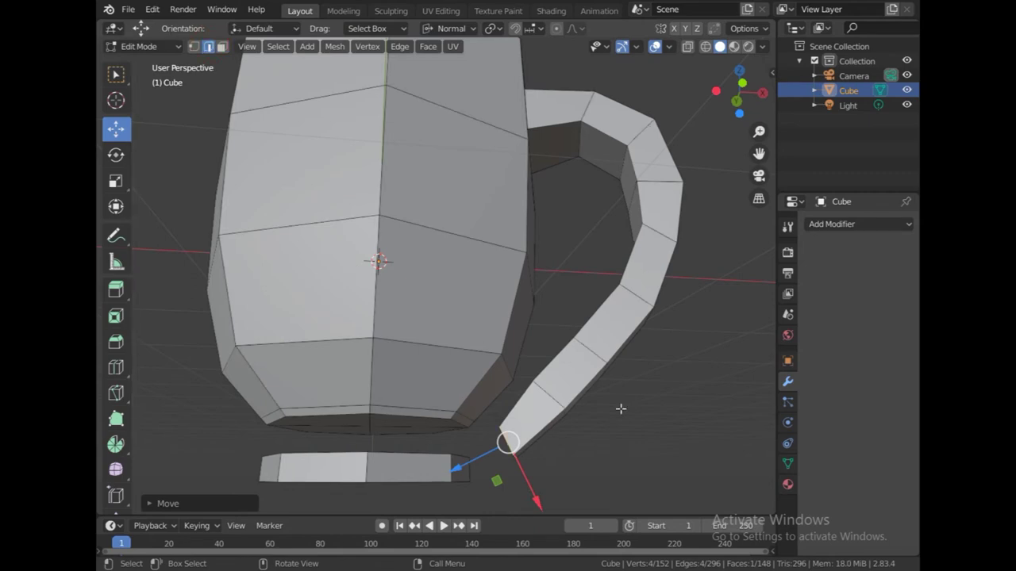
click(563, 415)
alt+click(563, 415)
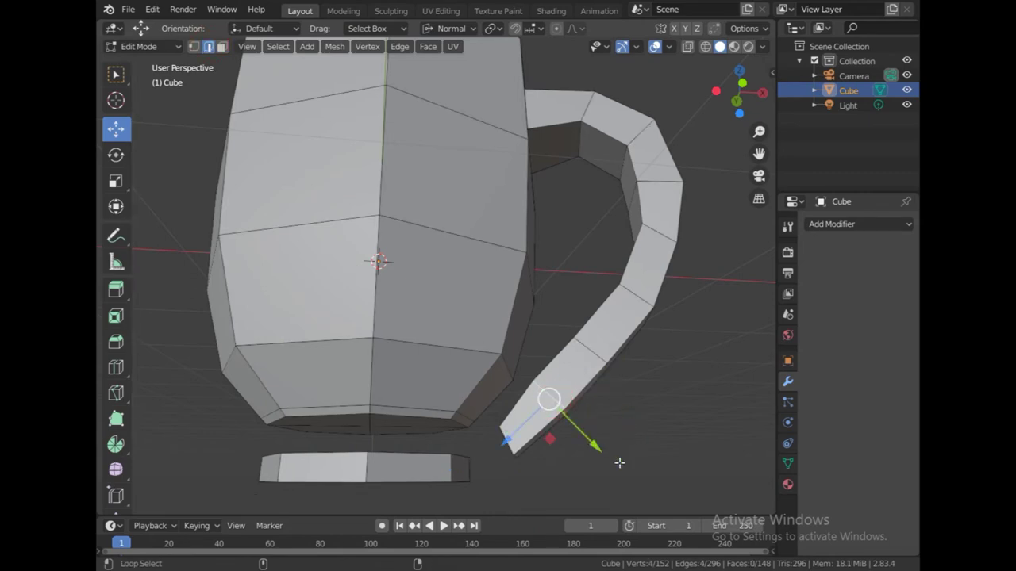
Slim the handle-end loop along normal Y and extrude it into a short segment
key(s)
key(y)
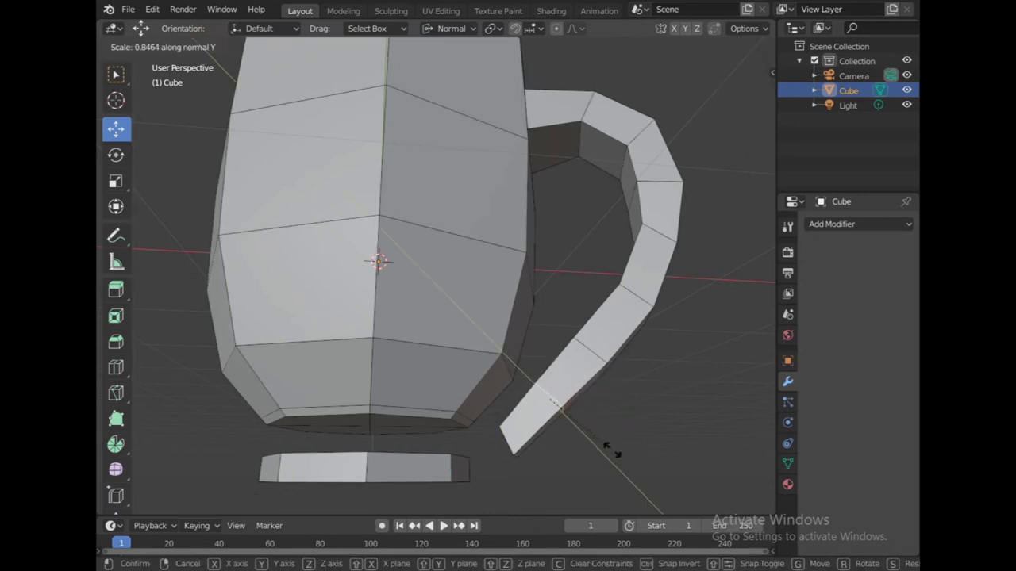
click(611, 449)
click(636, 429)
alt+click(553, 405)
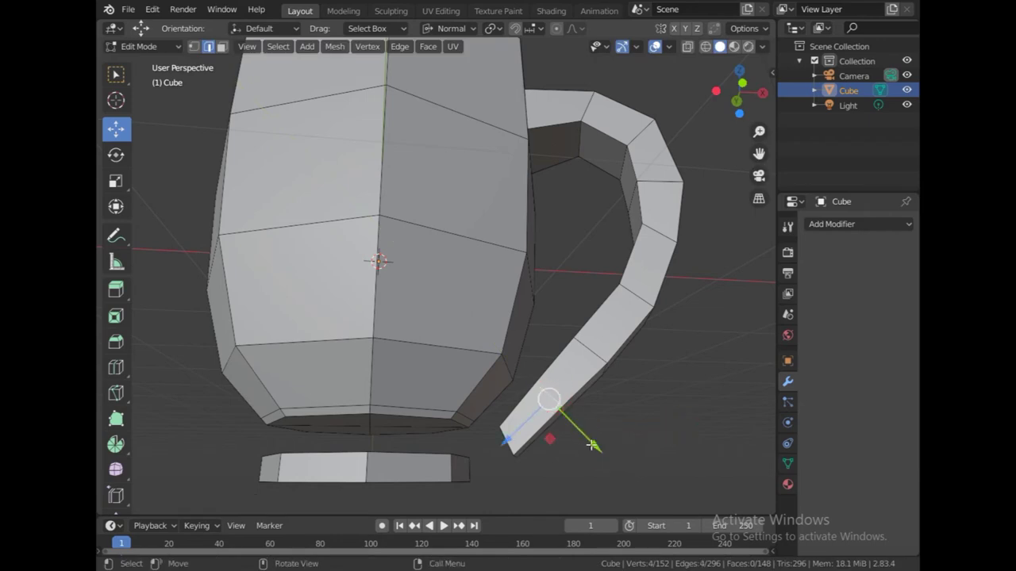
key(e)
click(680, 419)
Squash the new tip along global Z to about 0.86 and shift it slightly down-right
drag(591, 354, 647, 394)
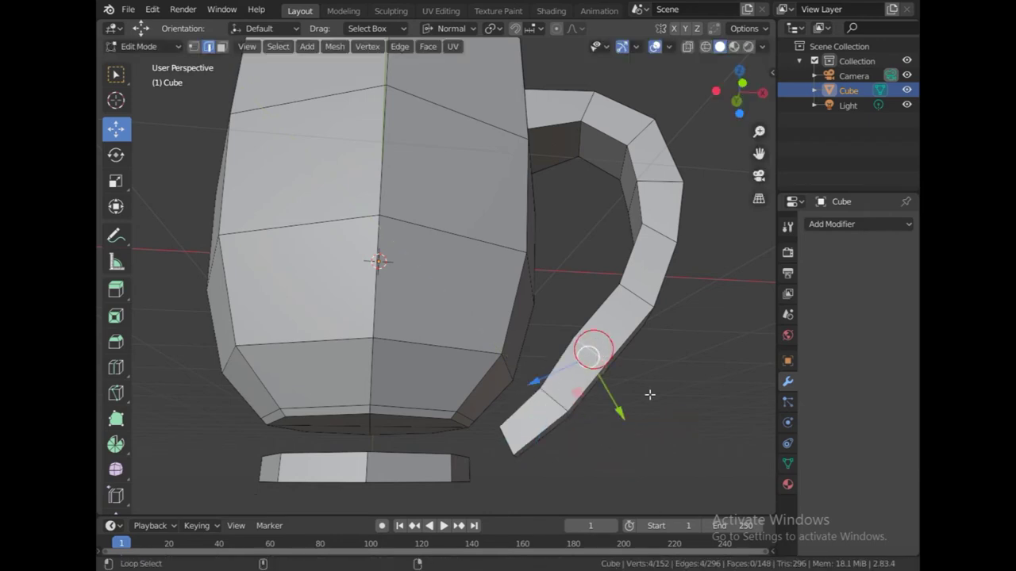
key(y)
key(y)
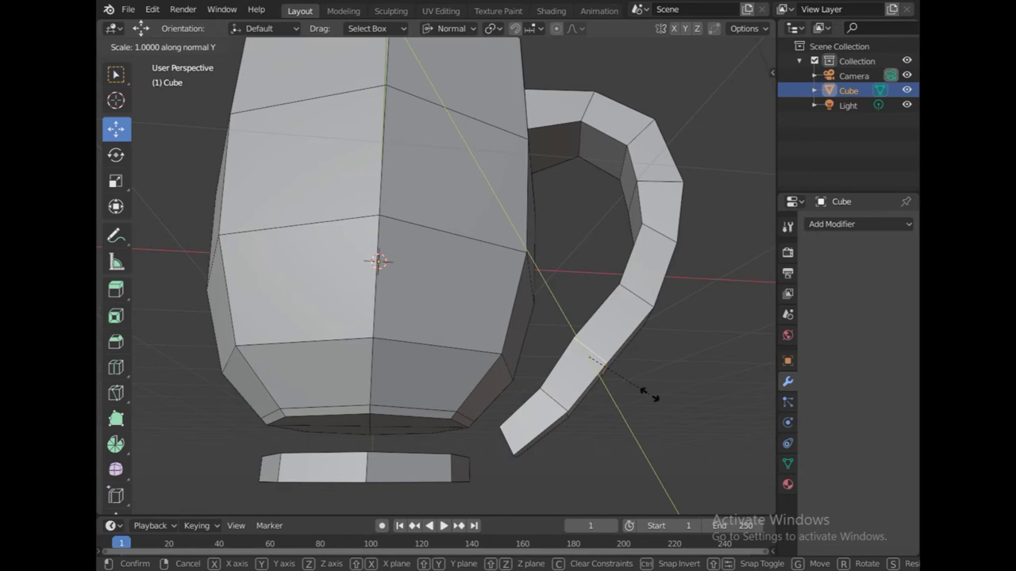
key(y)
key(y)
key(y)
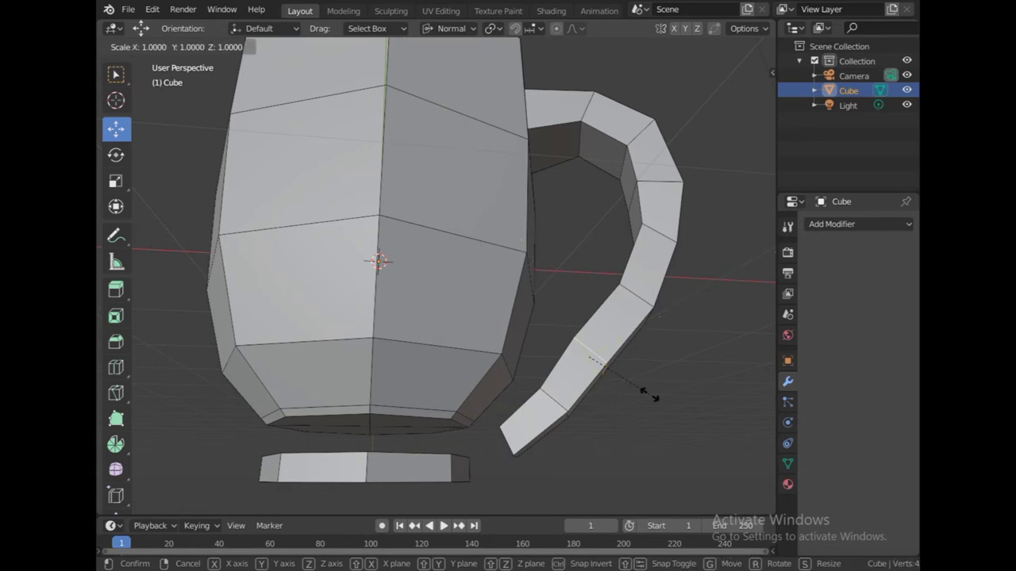
key(x)
key(x)
key(z)
key(z)
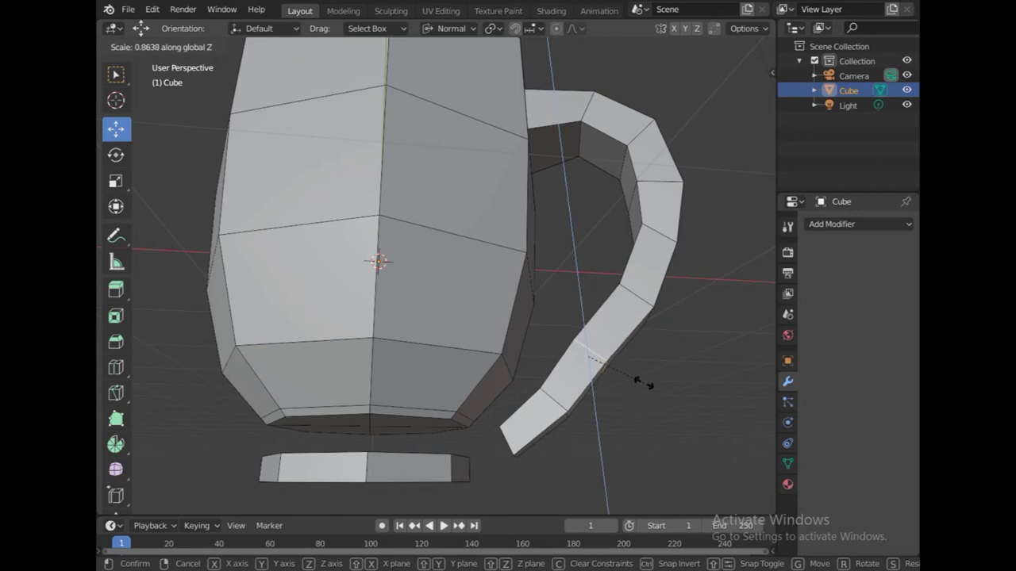
click(635, 380)
mouse_move(691, 413)
middle_down()
mouse_move(664, 415)
mouse_move(684, 429)
mouse_move(616, 437)
middle_up()
drag(601, 428, 608, 448)
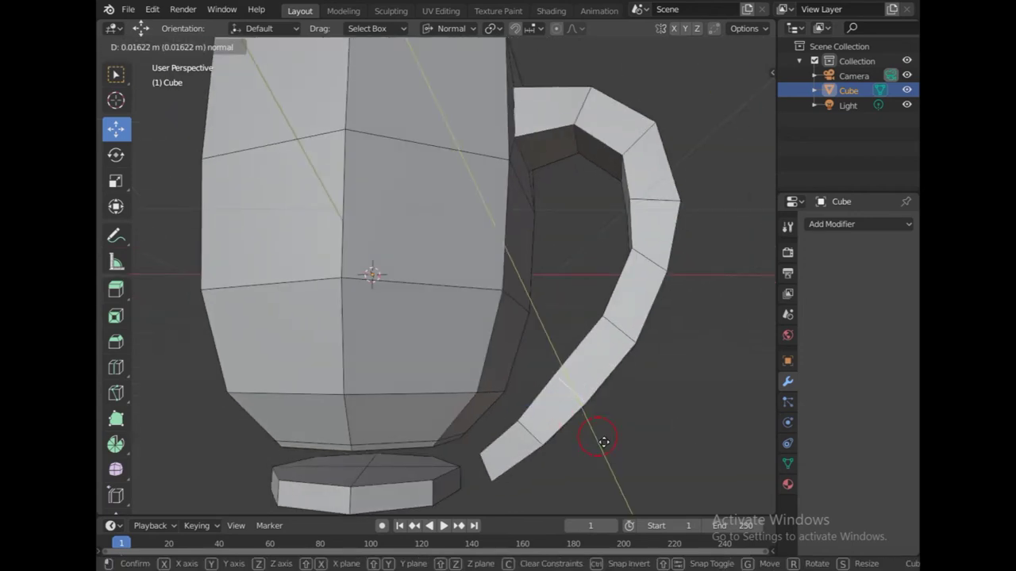
Slide edges along the handle and extrude the handle's end section outward
key(g)
key(g)
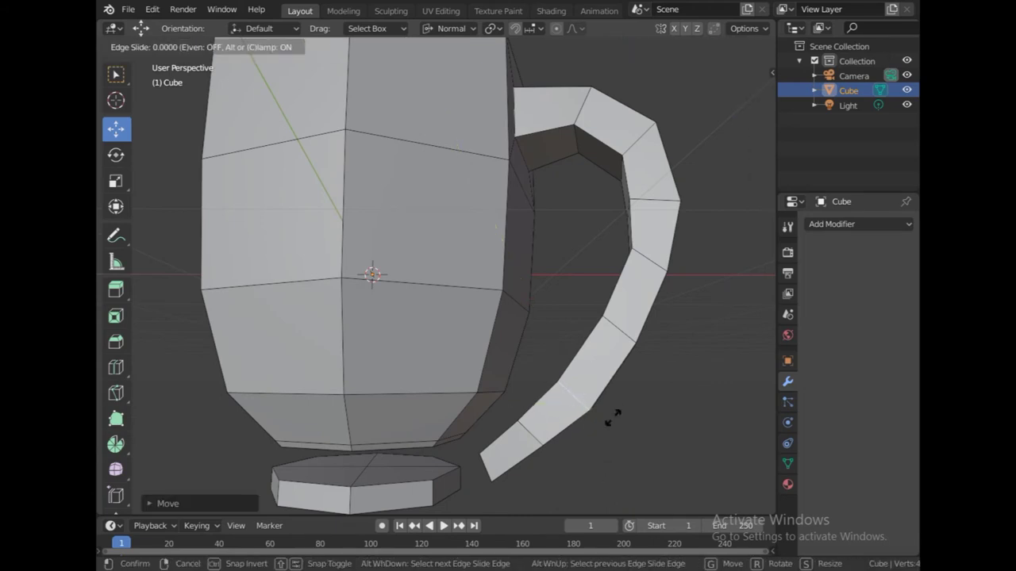
click(623, 397)
key(g)
key(g)
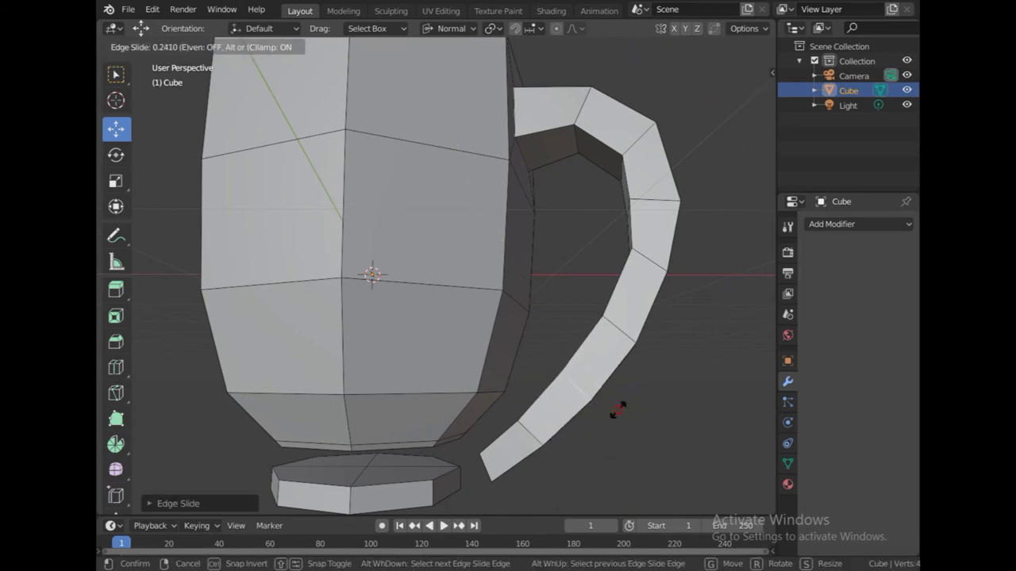
click(617, 409)
key(c)
drag(619, 326, 614, 333)
key(Escape)
key(e)
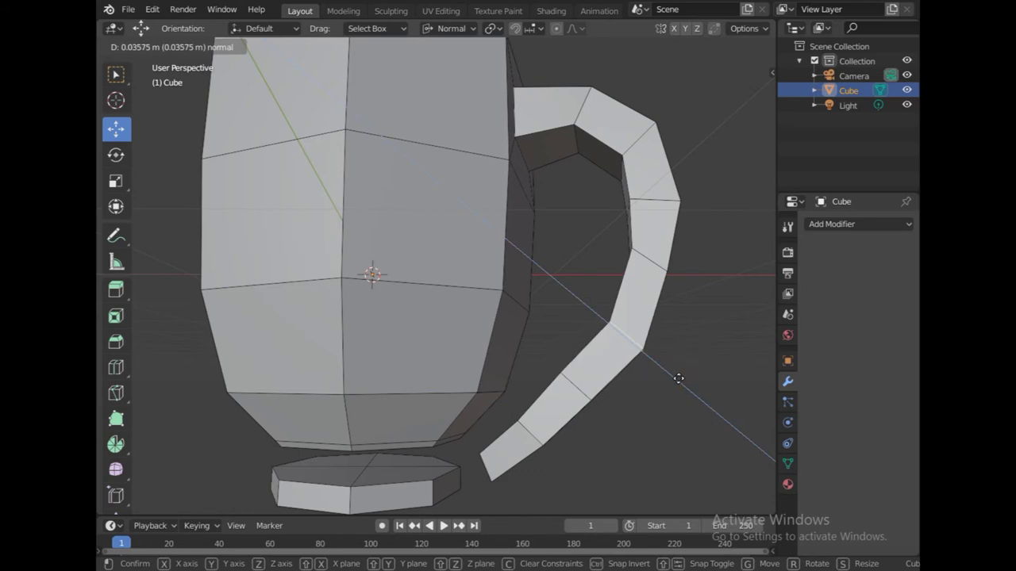
click(675, 377)
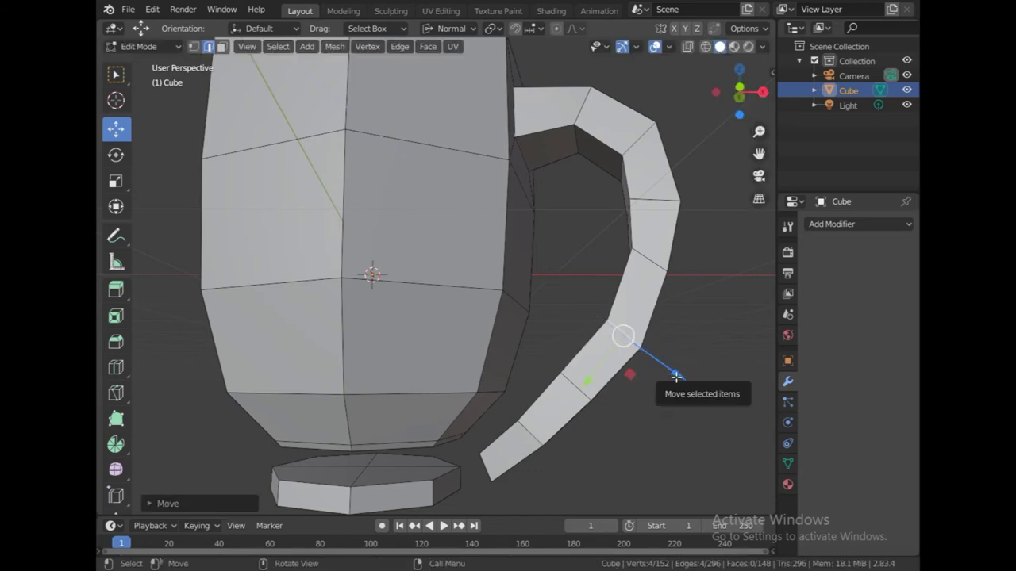
Rotate the handle's end section around the Y axis and extrude it further
key(r)
key(y)
key(y)
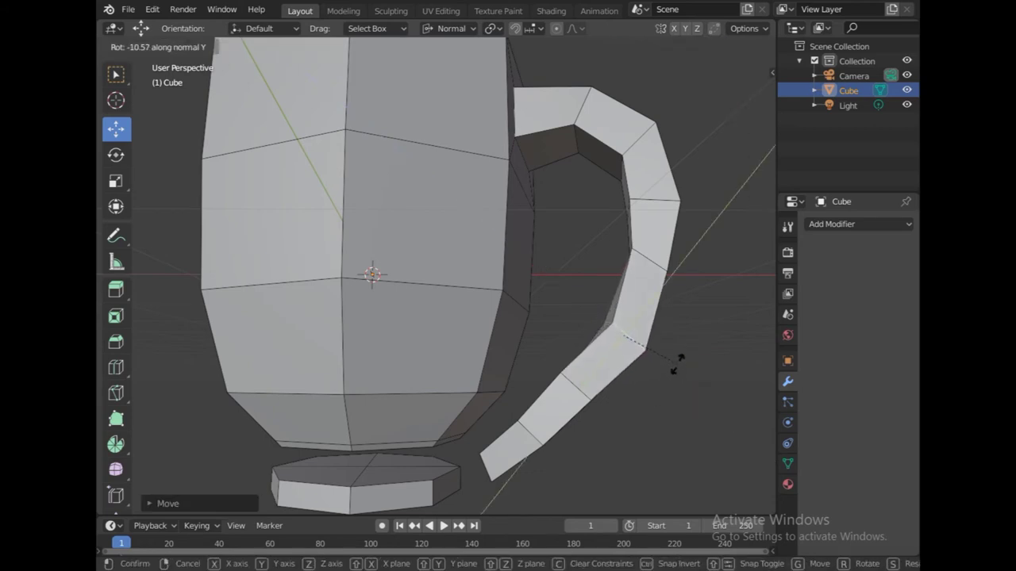
key(z)
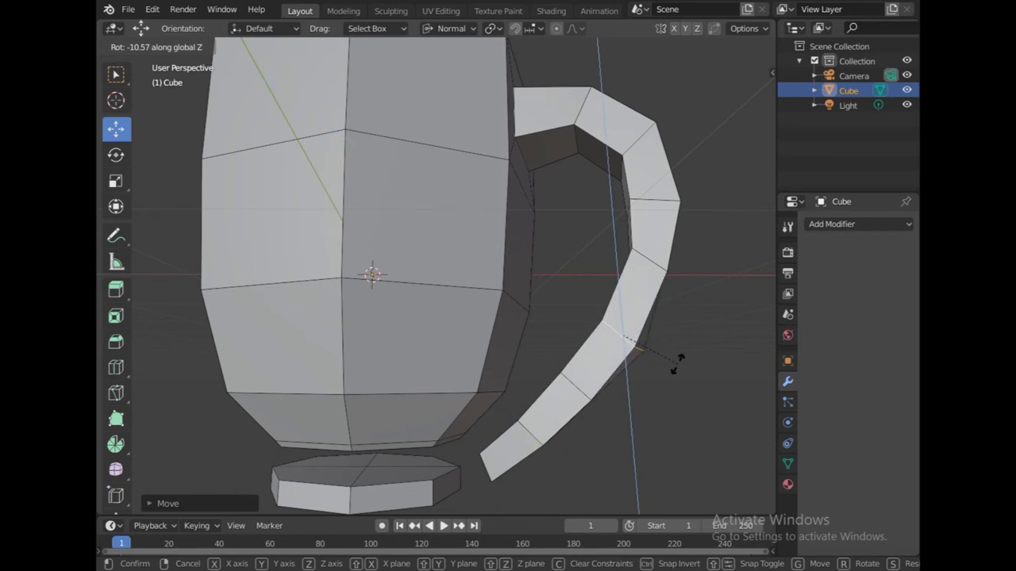
key(y)
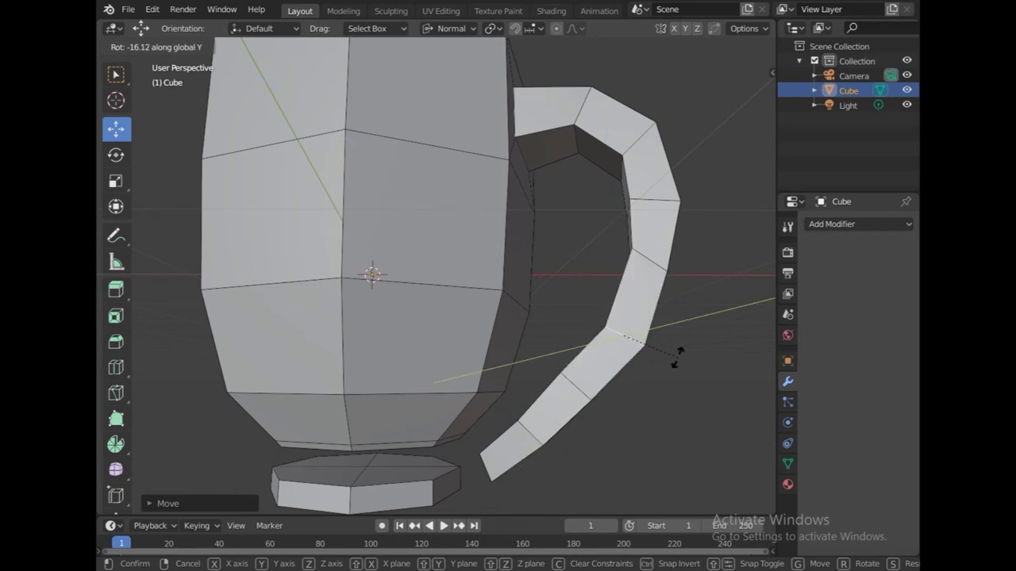
click(677, 358)
mouse_move(714, 408)
middle_down()
mouse_move(579, 386)
mouse_move(646, 400)
middle_up()
key(e)
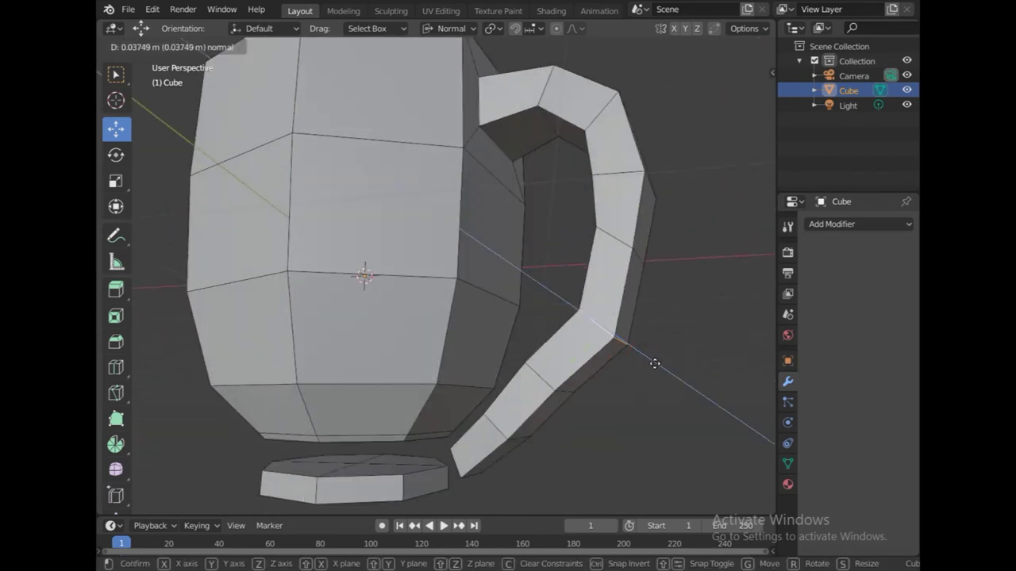
click(654, 362)
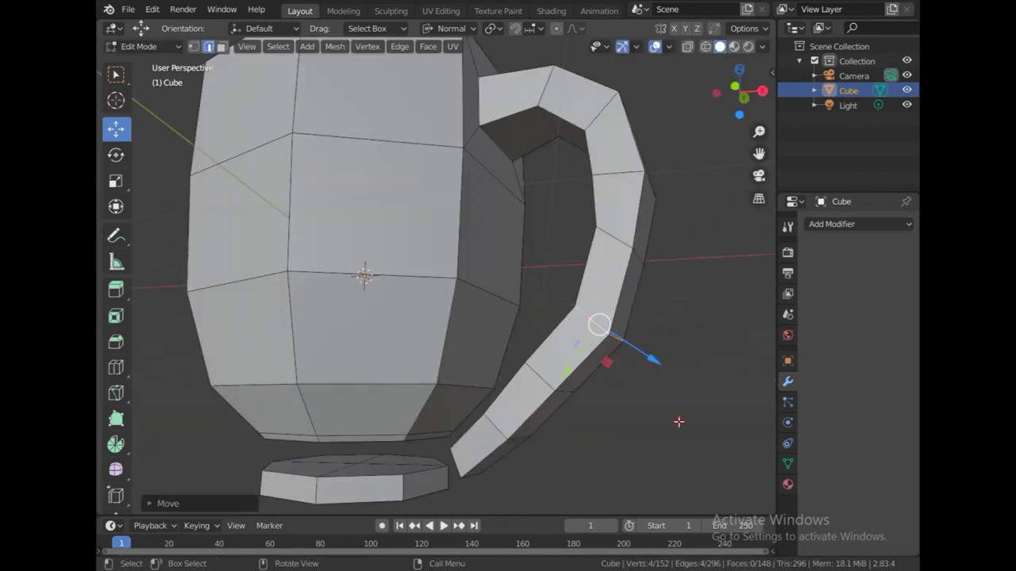
Move the handle's end edge loops down and forward toward the foot disc
alt+click(553, 390)
key(g)
click(653, 431)
click(665, 437)
middle_drag(664, 437, 574, 419)
alt+click(574, 419)
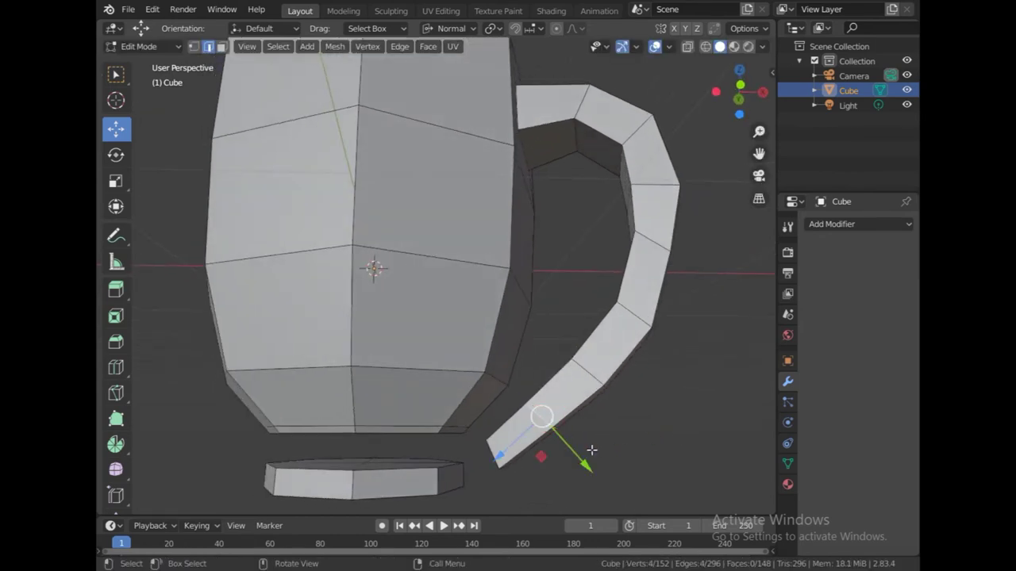
key(g)
click(627, 418)
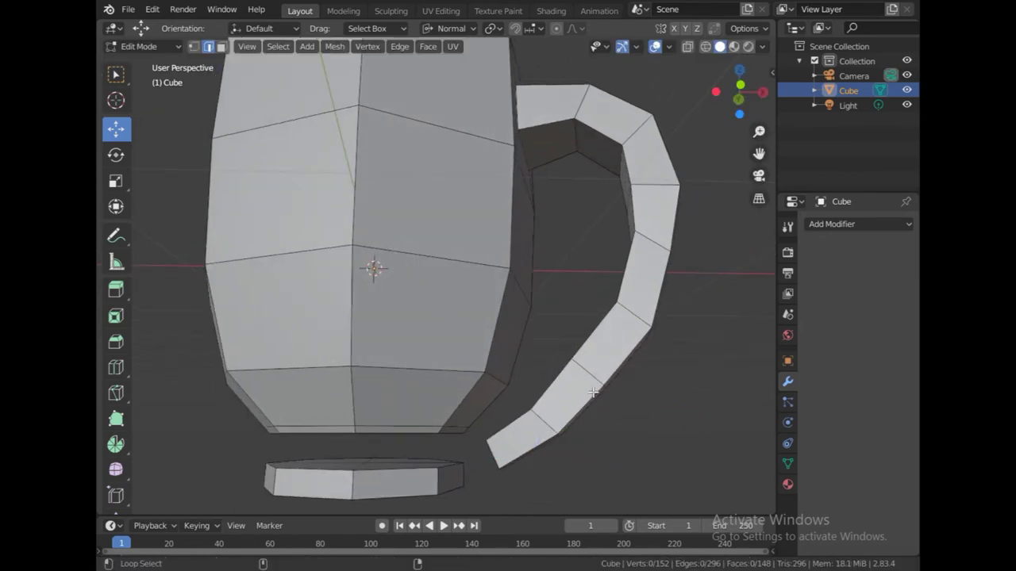
key(g)
click(641, 413)
In face select, delete the handle's end face and the facing foot faces
click(718, 340)
scroll(689, 389, down, 2)
middle_drag(675, 381, 563, 385)
scroll(563, 386, up, 2)
alt+click(375, 243)
click(583, 401)
mouse_move(572, 401)
middle_down()
mouse_move(605, 370)
mouse_move(655, 368)
mouse_move(537, 422)
mouse_move(492, 381)
mouse_move(511, 394)
mouse_move(451, 415)
middle_up()
click(221, 46)
click(445, 411)
middle_drag(521, 424, 603, 417)
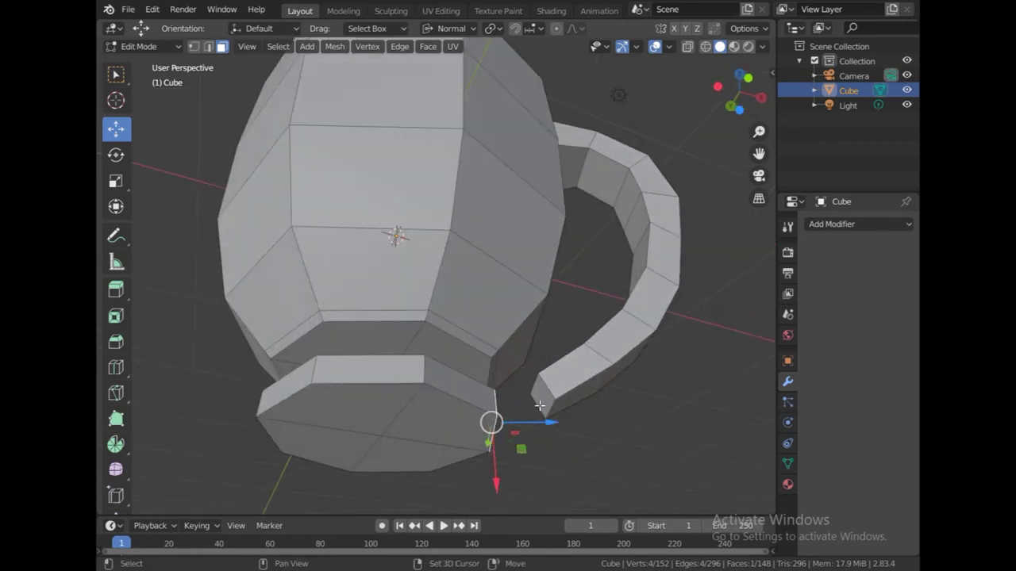
key(x)
click(635, 414)
middle_drag(635, 415, 619, 436)
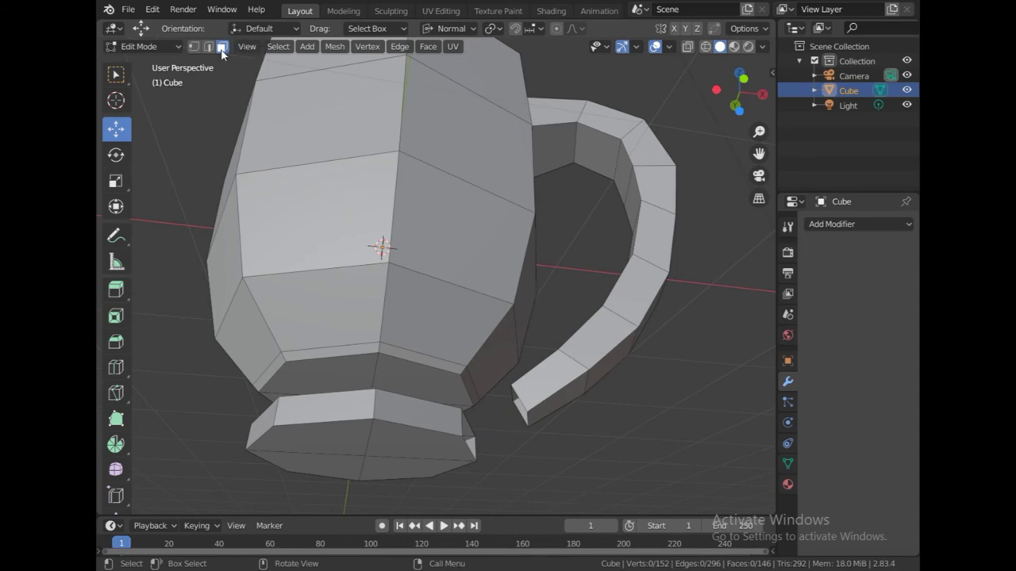
Bridge the foot's open loop to the handle's open end with LoopTools, then leave Edit Mode
alt+click(461, 425)
alt+shift+click(525, 399)
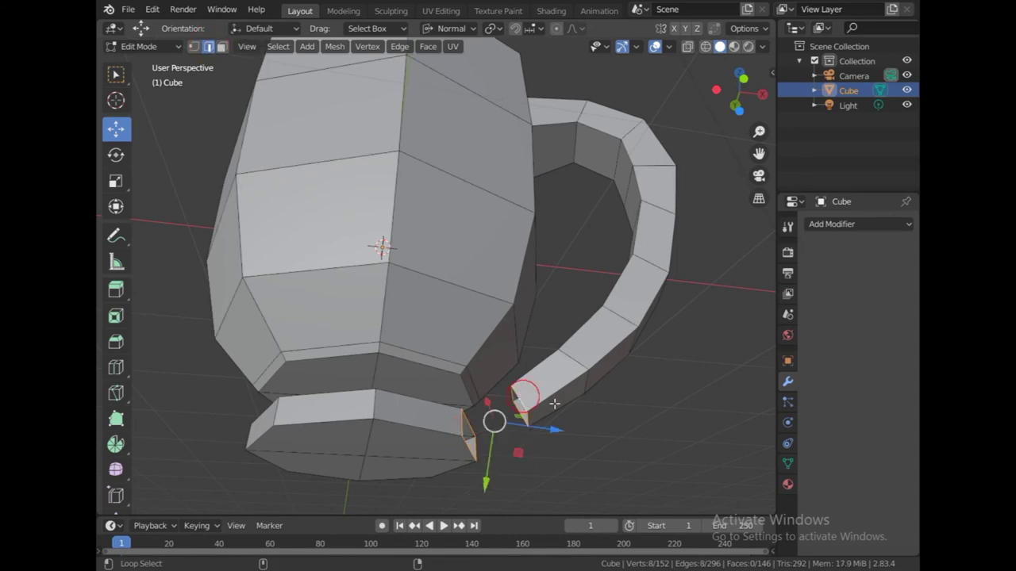
right_click(680, 369)
mouse_move(627, 41)
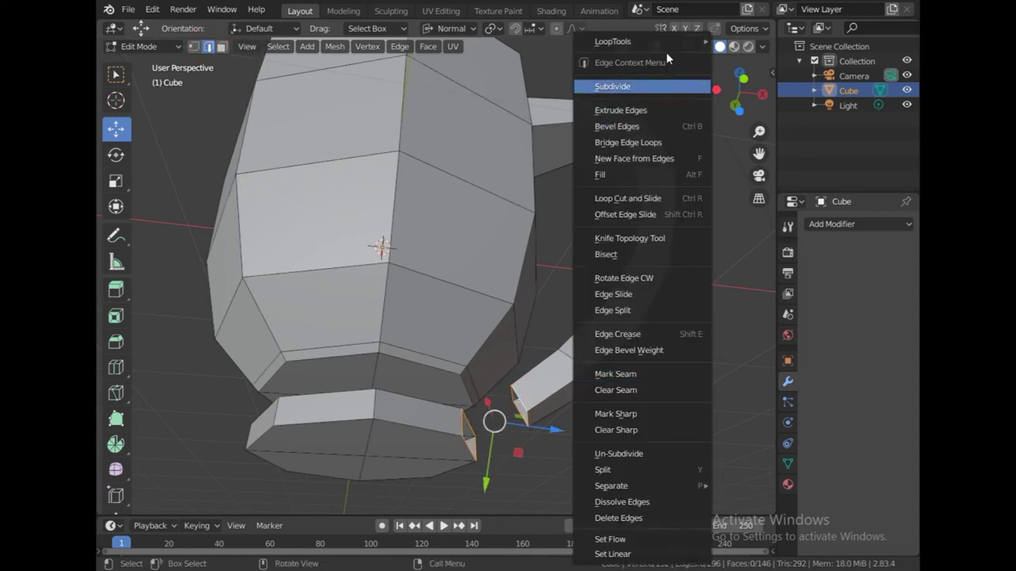
click(761, 42)
mouse_move(691, 281)
middle_down()
mouse_move(644, 336)
mouse_move(592, 320)
mouse_move(568, 352)
mouse_move(619, 382)
mouse_move(612, 412)
mouse_move(619, 397)
middle_up()
key(Tab)
Add a Subdivision Surface modifier at viewport level 3 and shade the mug smooth
click(857, 224)
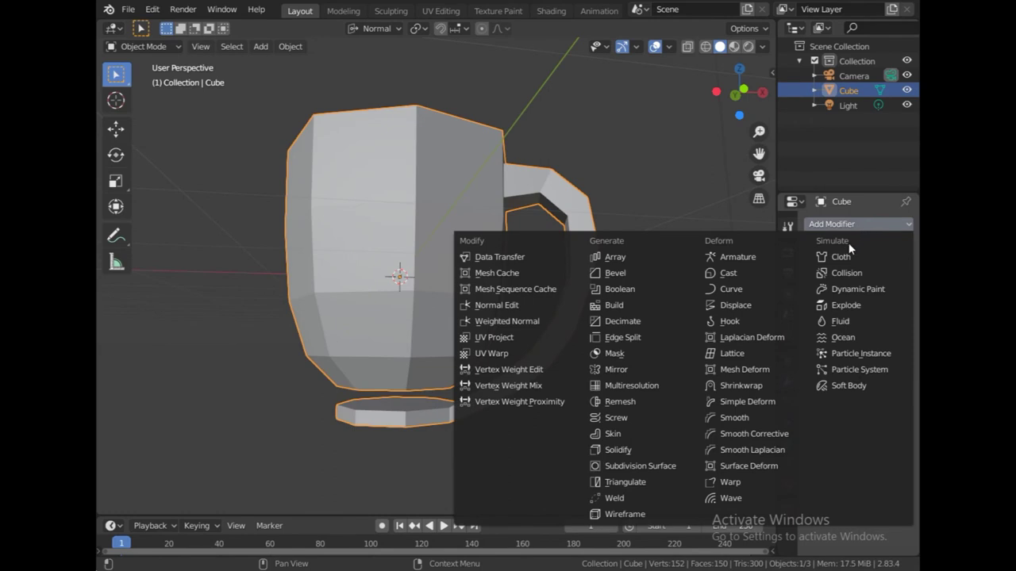
click(642, 467)
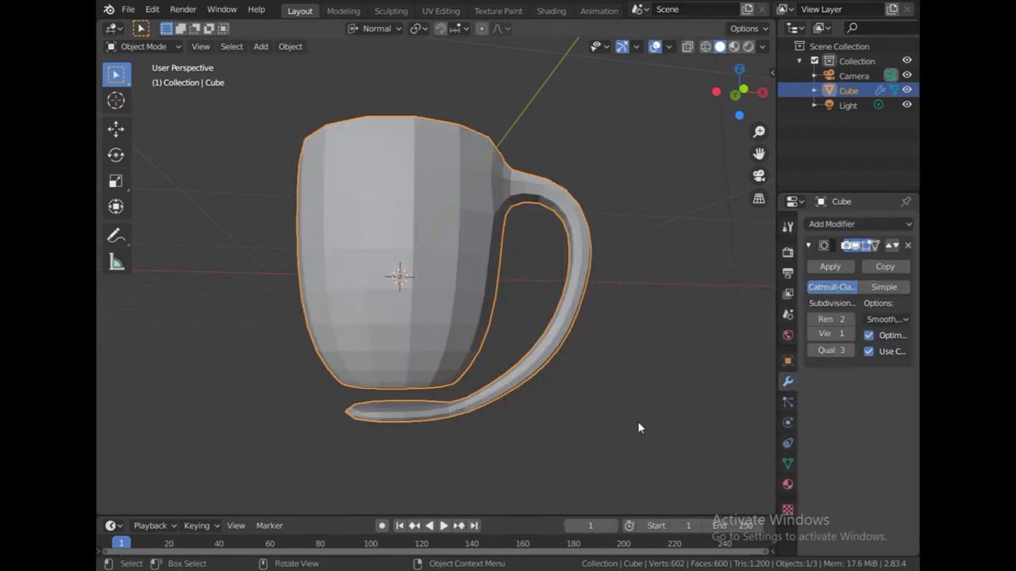
drag(833, 333, 853, 334)
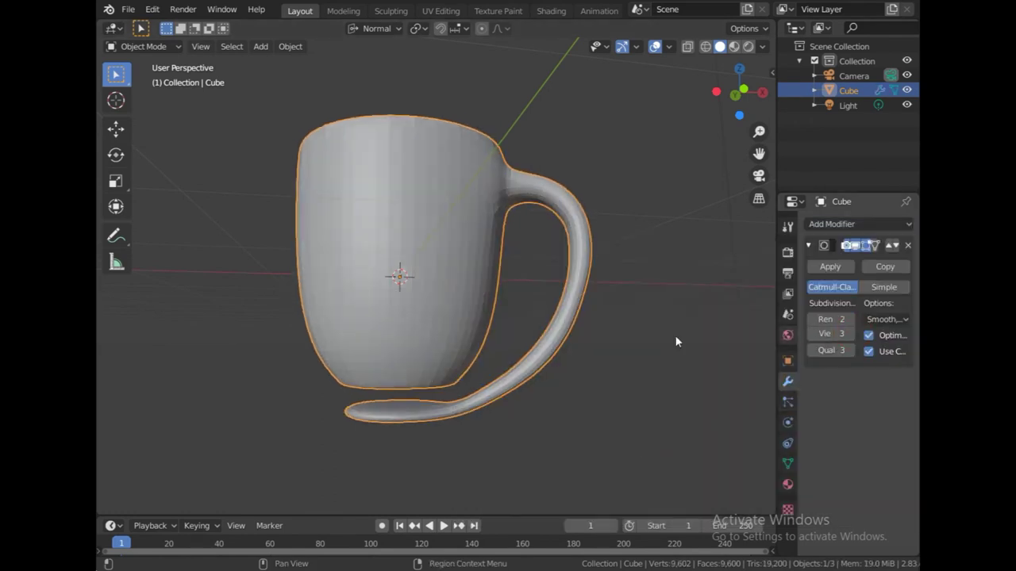
right_click(427, 212)
click(427, 212)
click(696, 373)
mouse_move(696, 373)
middle_down()
mouse_move(647, 434)
mouse_move(666, 400)
mouse_move(626, 375)
mouse_move(696, 380)
middle_up()
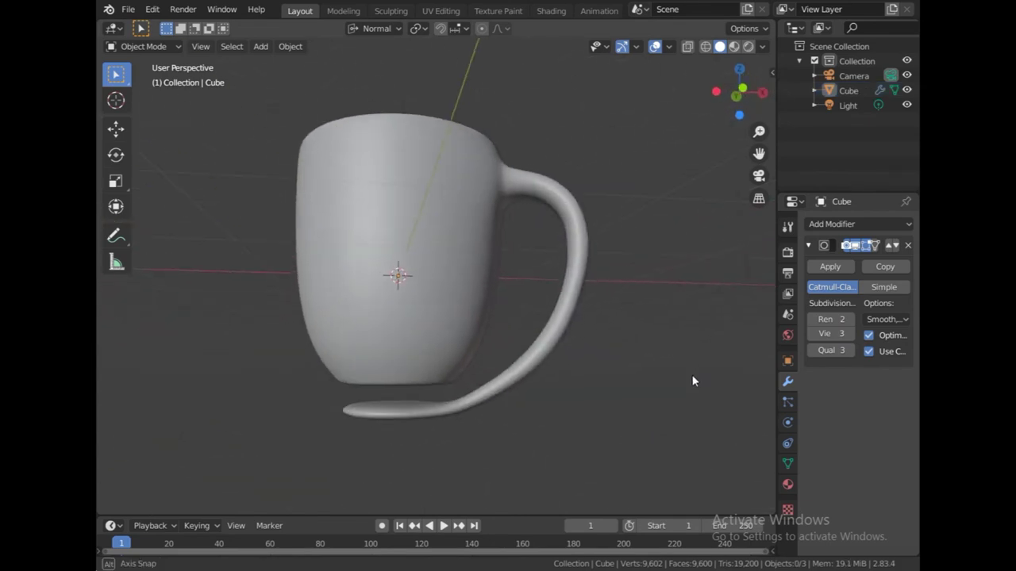
In Edit Mode, turn off the modifier's edit-mode display and switch to vertex select
click(450, 408)
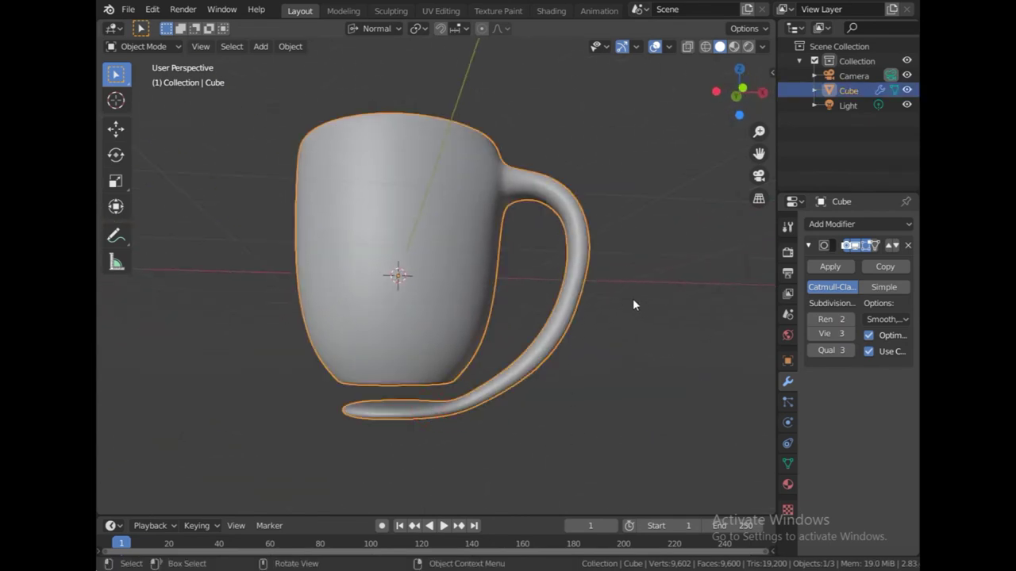
key(Tab)
scroll(626, 262, up, 5)
mouse_move(624, 243)
middle_down()
mouse_move(687, 269)
mouse_move(618, 302)
mouse_move(587, 270)
middle_up()
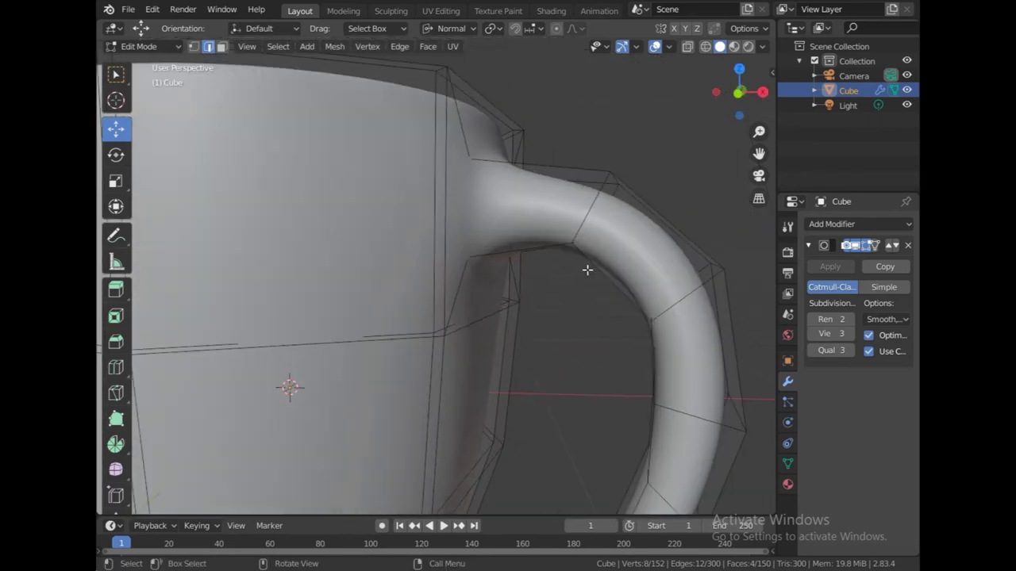
click(857, 246)
click(193, 47)
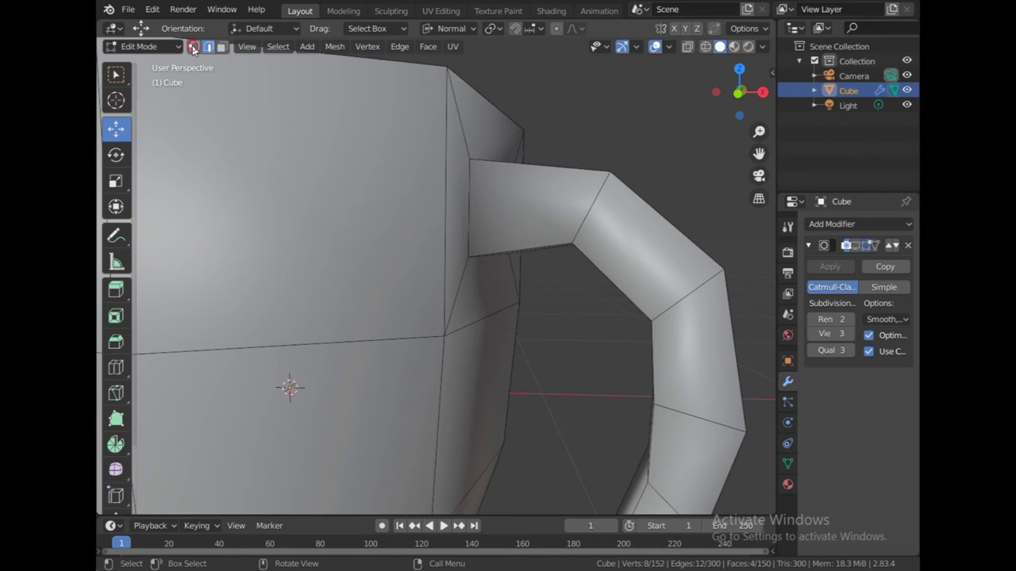
Knife-cut new edges across the handle's joints with the body and near the foot
key(k)
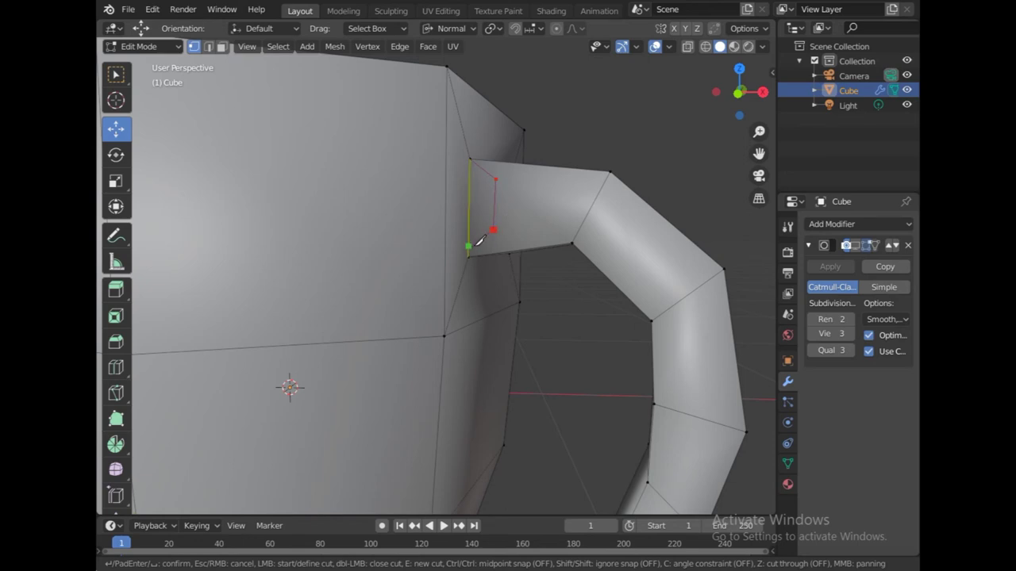
key(Return)
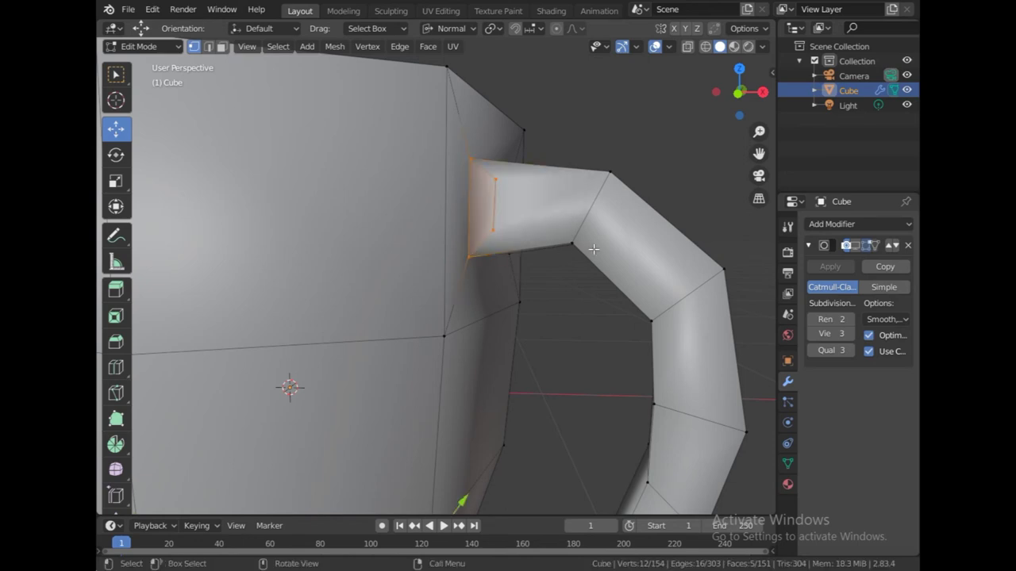
middle_drag(476, 248, 410, 239)
key(k)
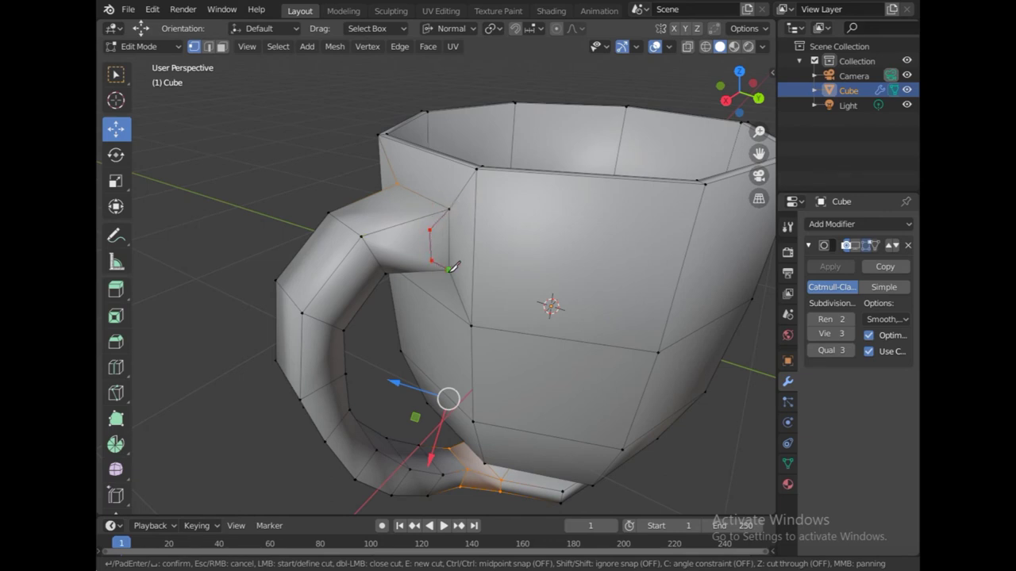
key(Return)
middle_drag(449, 273, 601, 235)
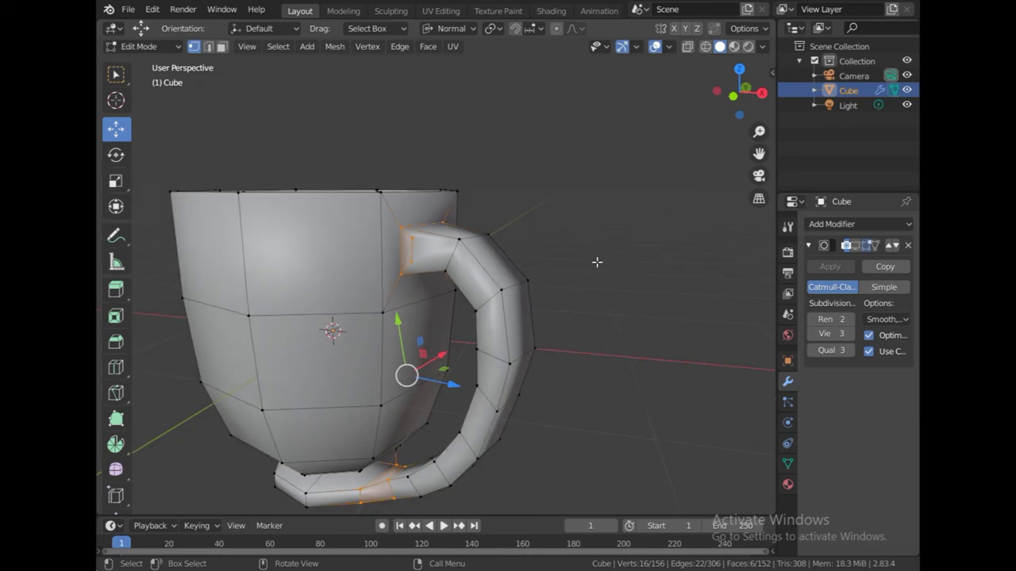
Add two loop cuts along the handle and slide them into place
key(ctrl+r)
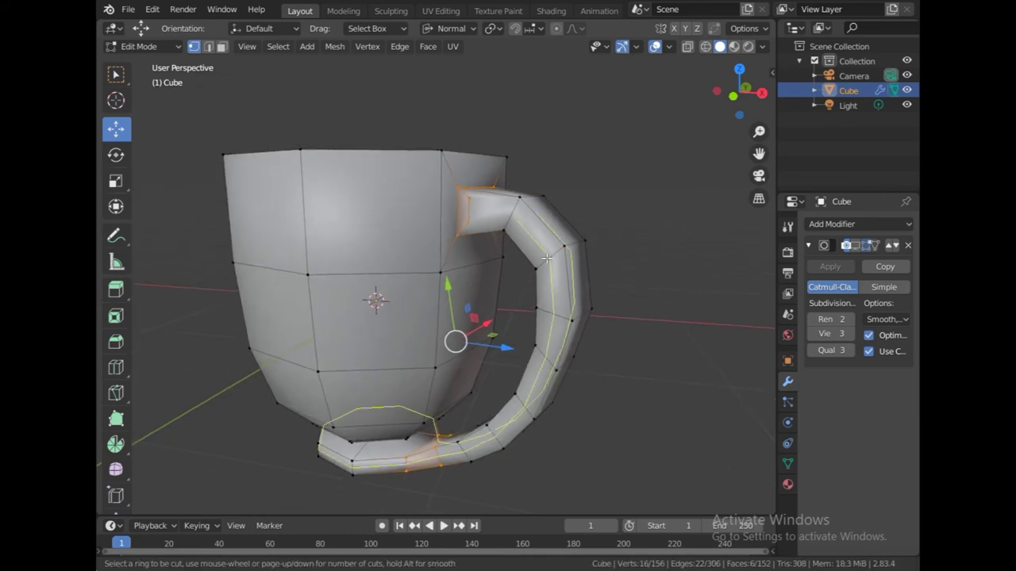
click(547, 259)
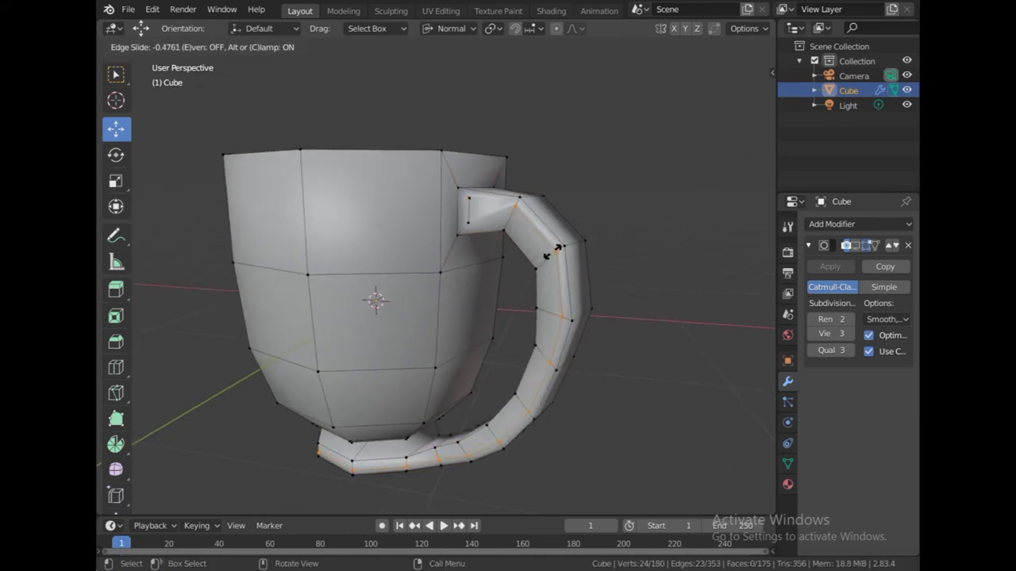
click(549, 251)
key(ctrl+r)
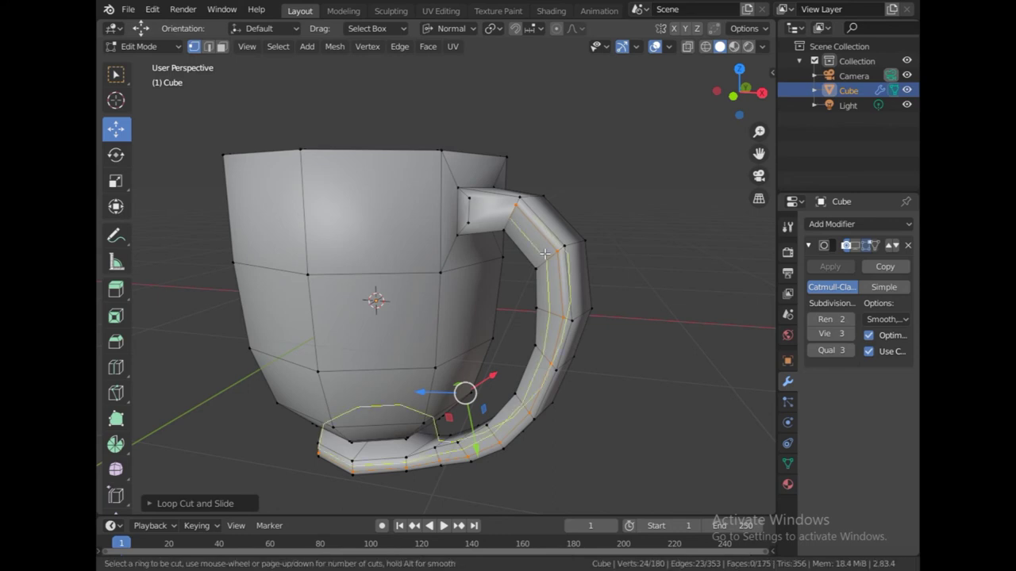
click(545, 254)
click(547, 256)
middle_drag(547, 256, 450, 223)
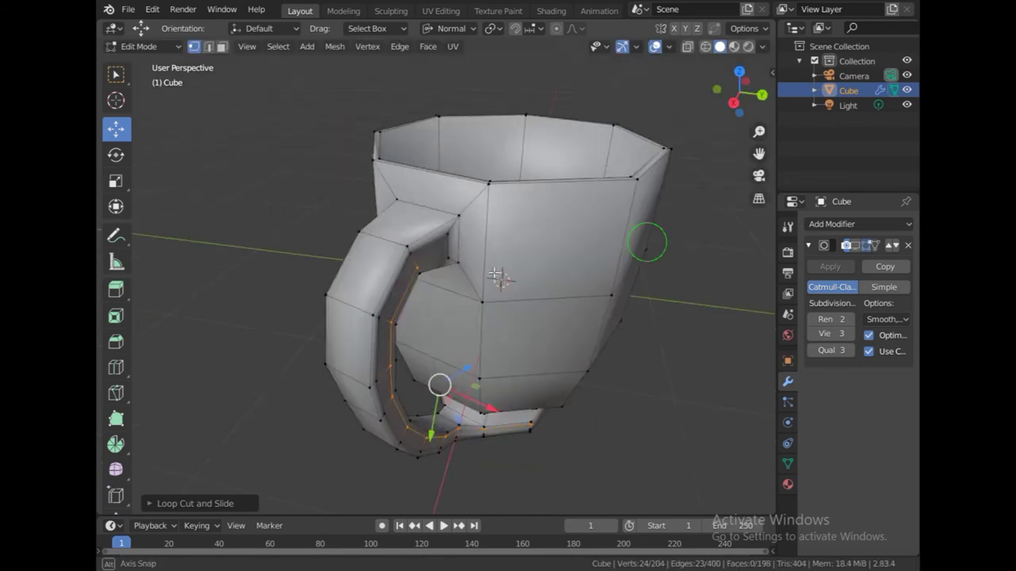
Select several neighbouring vertex pairs across the handle
click(443, 213)
shift+click(522, 207)
click(466, 250)
shift+click(523, 253)
click(491, 359)
click(459, 242)
shift+click(522, 246)
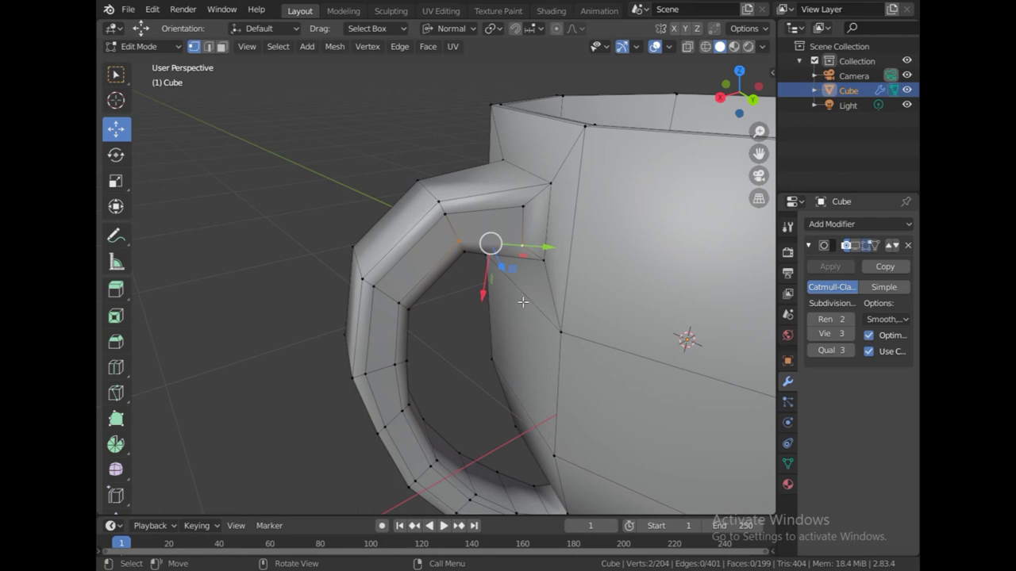
Connect two vertex pairs at the handle's top joint with new edges
middle_drag(319, 291, 437, 220)
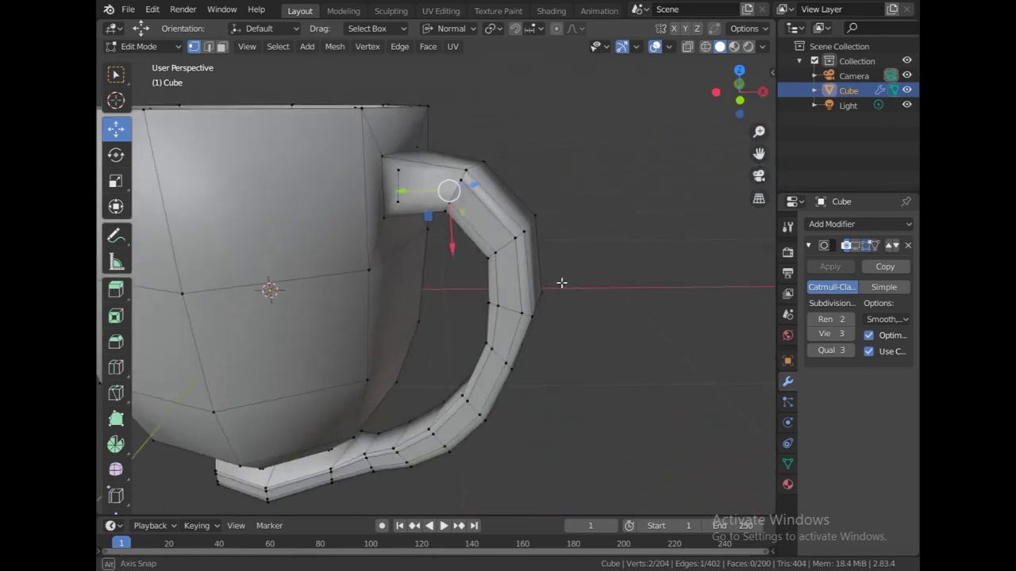
click(447, 204)
shift+click(393, 204)
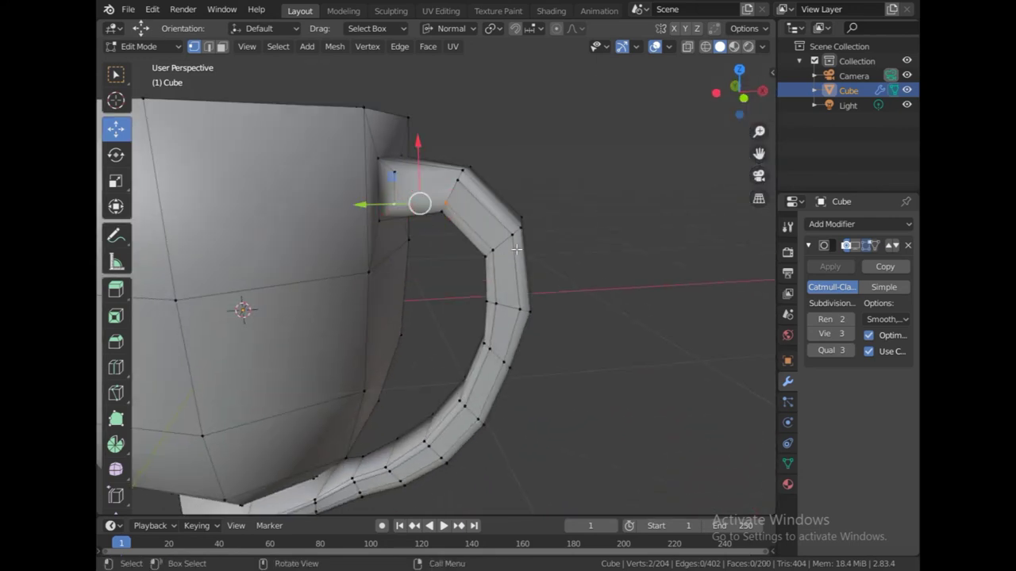
click(458, 181)
shift+click(394, 171)
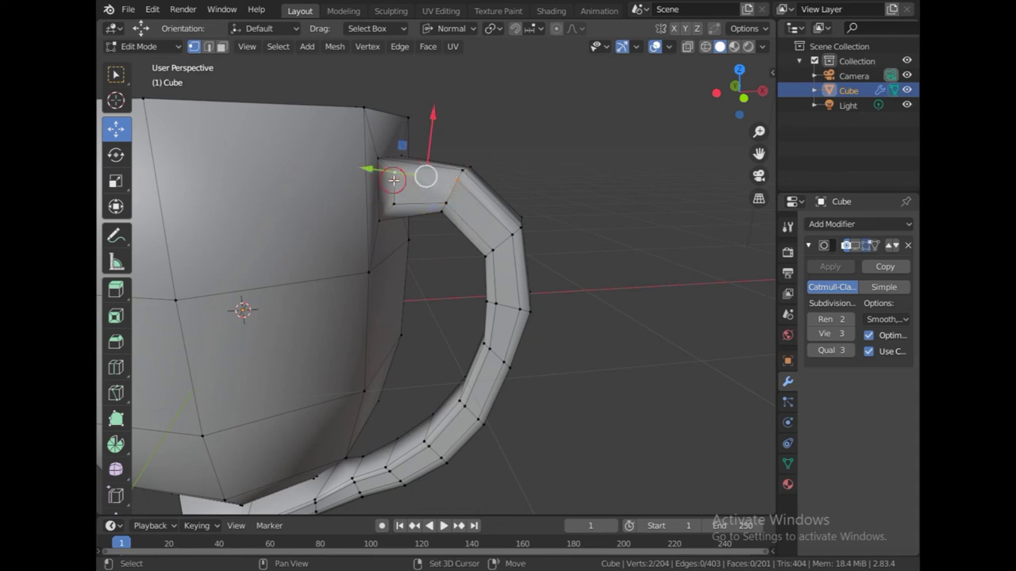
Deselect all, re-enable the modifier's edit-mode display, and return to Object Mode
click(661, 244)
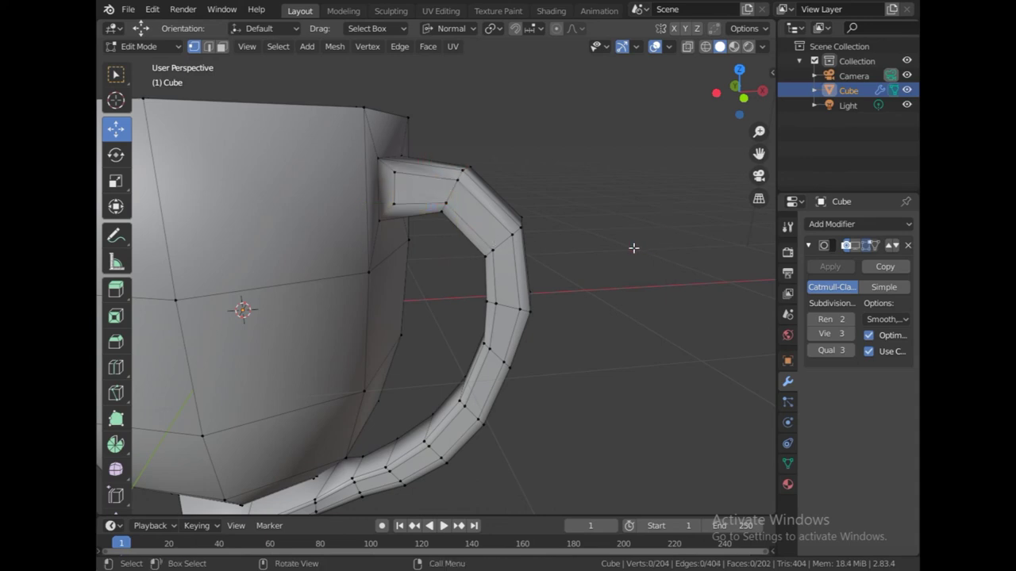
middle_drag(632, 245, 600, 258)
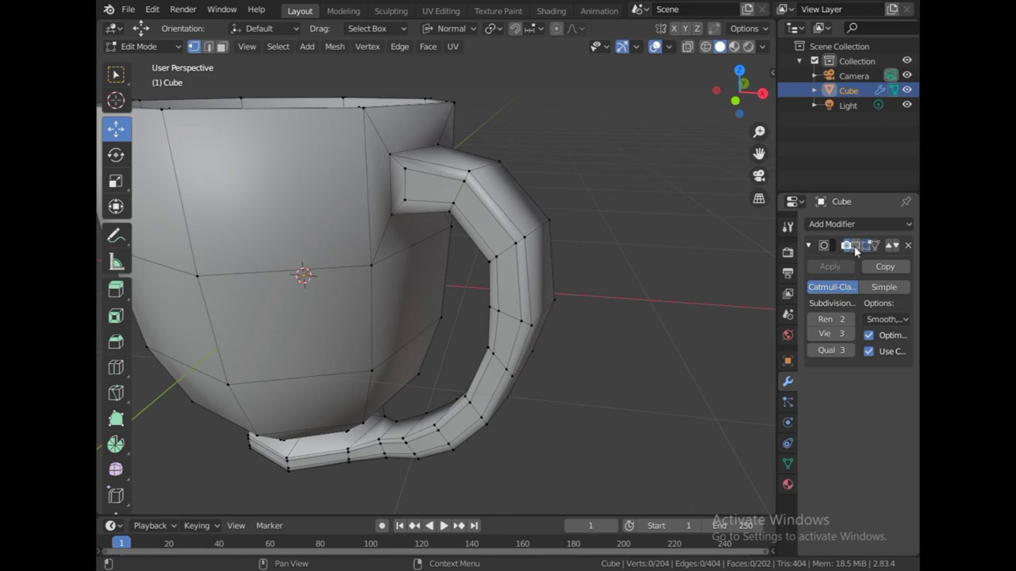
click(856, 249)
key(Tab)
Enter Edit Mode on the mug and select its bottom faces in face select
mouse_move(672, 337)
middle_down()
mouse_move(568, 359)
mouse_move(561, 315)
middle_up()
scroll(643, 292, up, 4)
scroll(657, 304, down, 3)
mouse_move(431, 335)
middle_down()
mouse_move(489, 408)
mouse_move(487, 346)
middle_up()
click(446, 355)
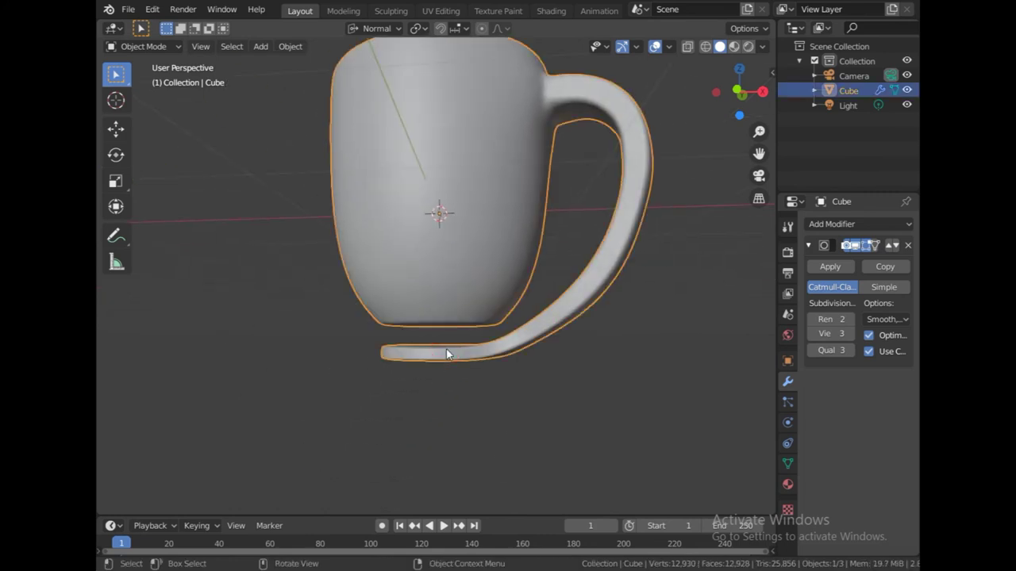
key(Tab)
middle_drag(455, 381, 413, 334)
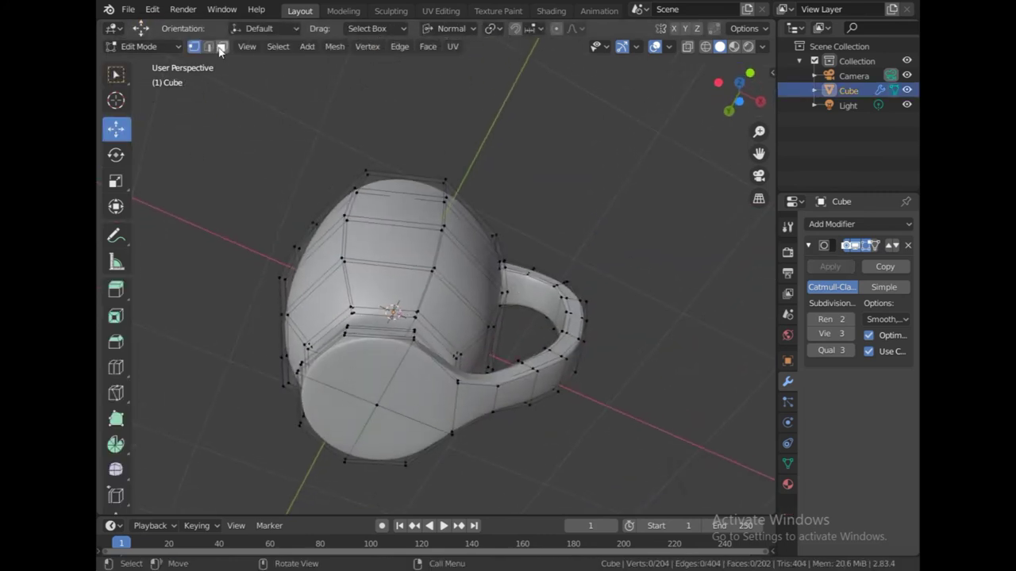
click(362, 365)
shift+click(389, 412)
shift+click(373, 428)
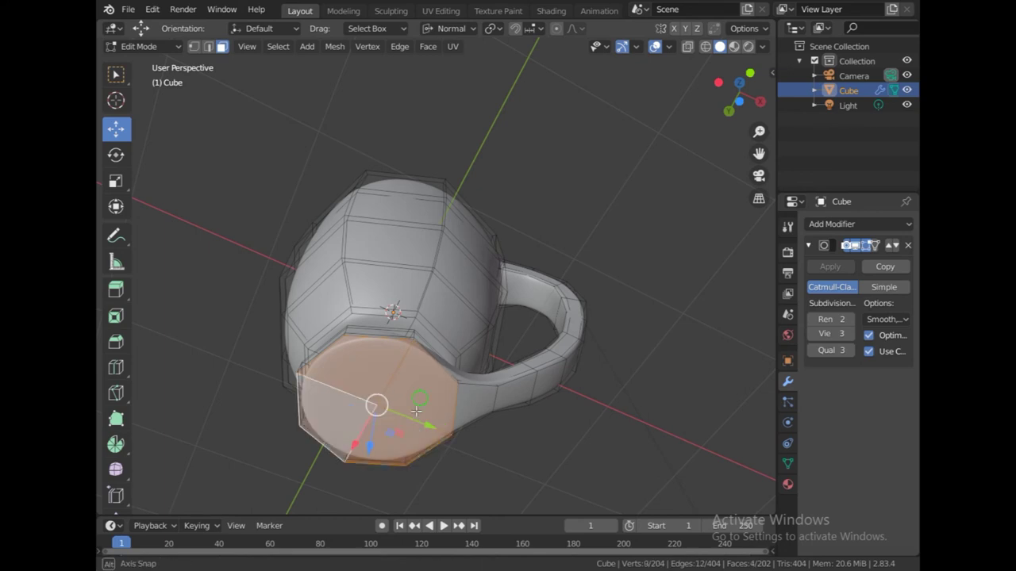
middle_drag(372, 429, 398, 451)
Push the foot's bottom faces about 0.022 m along their normal, then return to Object Mode
drag(398, 451, 399, 451)
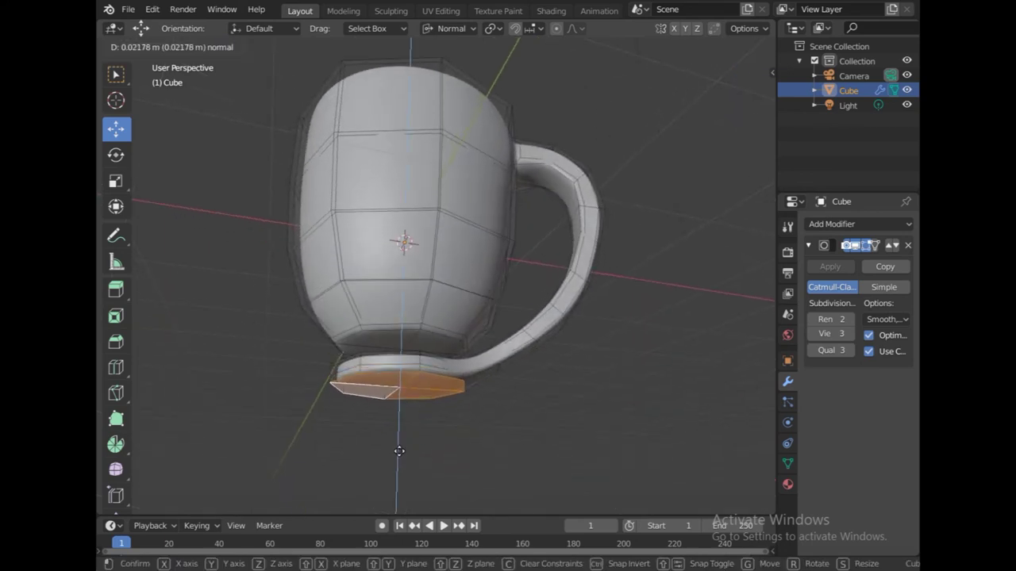
click(490, 447)
scroll(489, 445, up, 3)
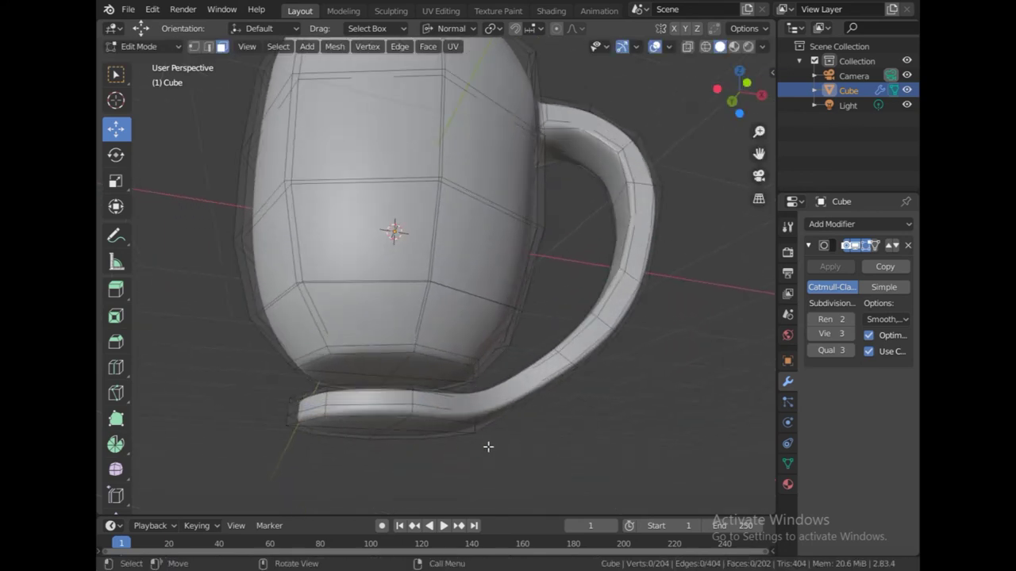
scroll(494, 447, up, 1)
key(Tab)
middle_drag(449, 407, 388, 389)
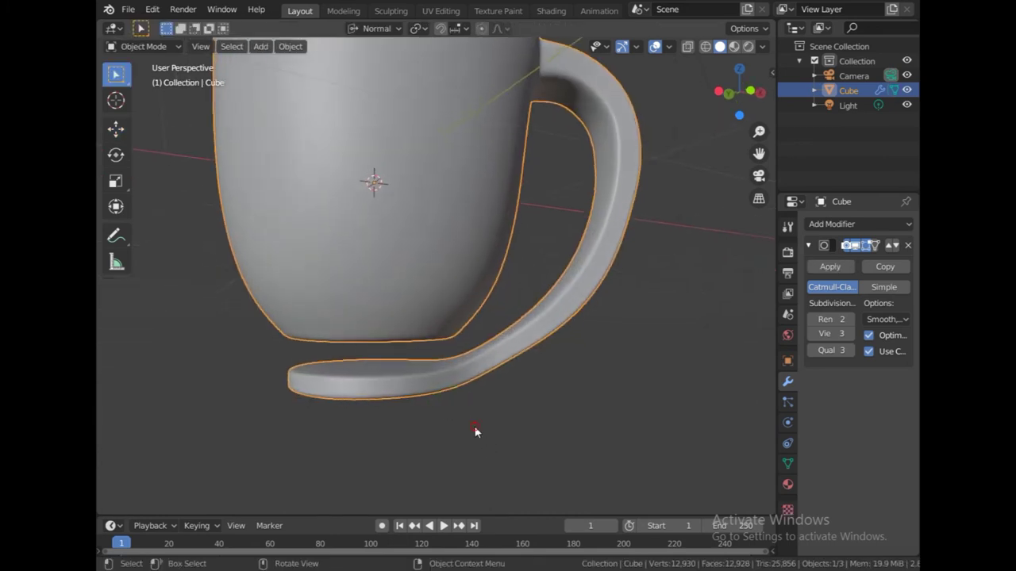
Move the foot's base vertices about 0.044 m along their normal and check the shape
key(Tab)
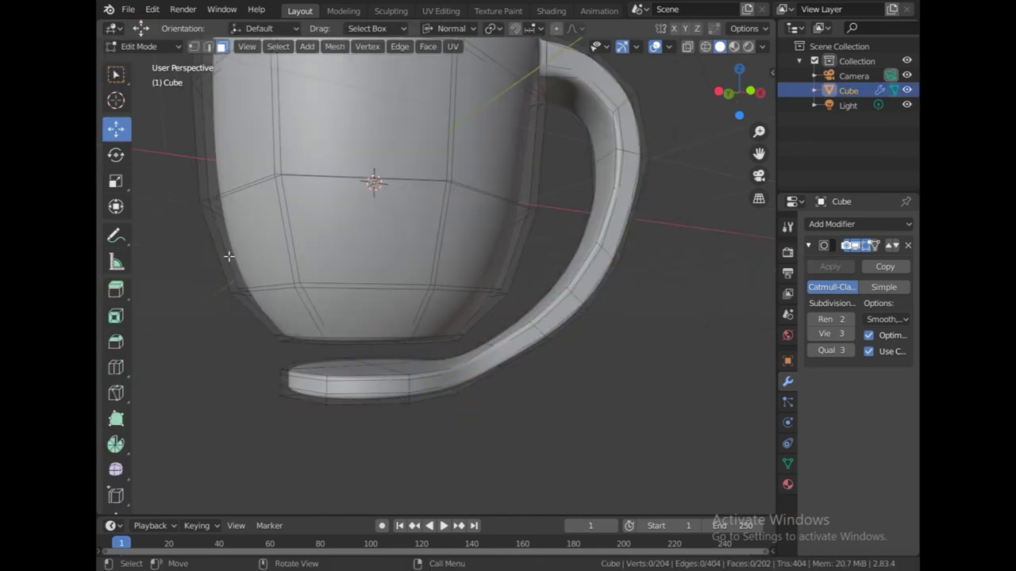
click(195, 46)
click(370, 366)
drag(370, 361, 374, 347)
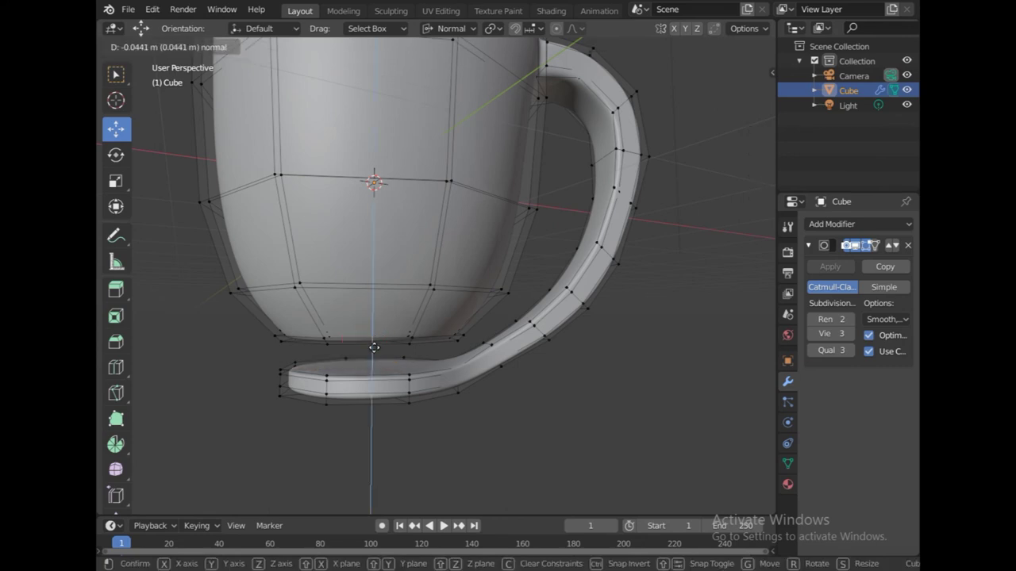
click(370, 371)
key(Tab)
mouse_move(574, 442)
middle_down()
mouse_move(507, 414)
mouse_move(548, 451)
mouse_move(563, 375)
middle_up()
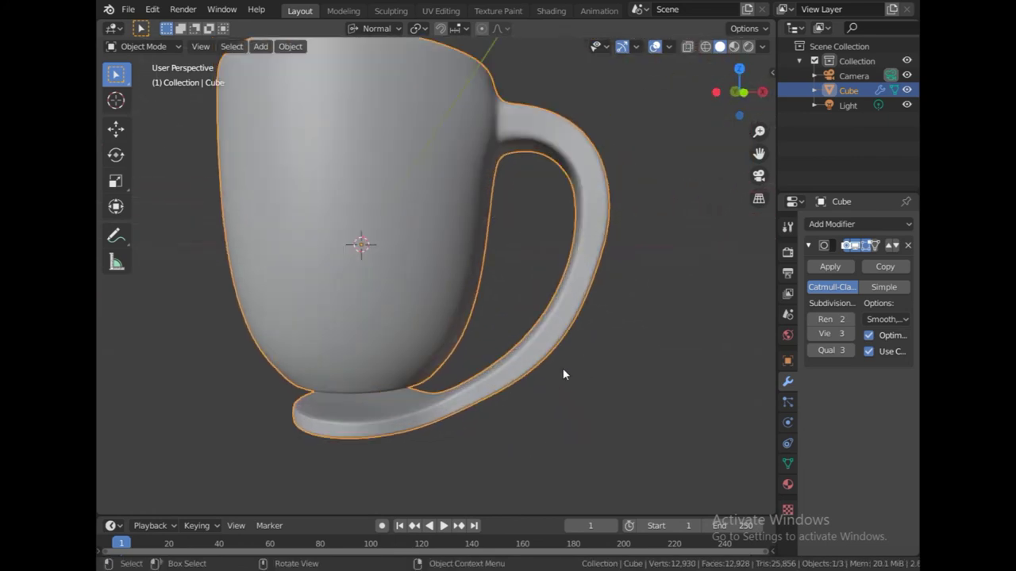
Scale down the handle's edge loop to slim its lower curve, then return to Object Mode
key(Tab)
mouse_move(616, 423)
middle_down()
mouse_move(574, 404)
mouse_move(564, 380)
middle_up()
alt+click(563, 380)
key(s)
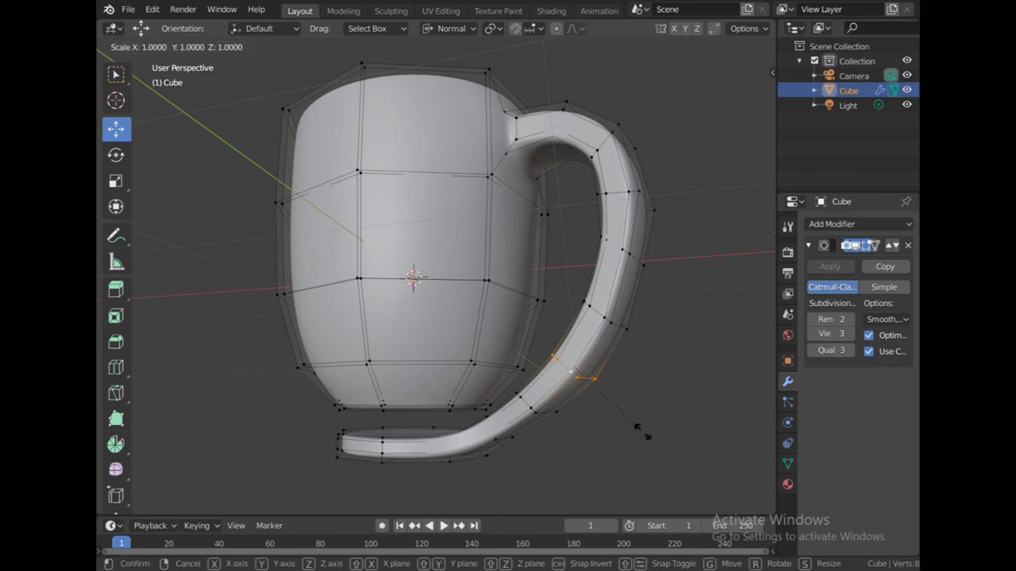
click(637, 425)
key(Tab)
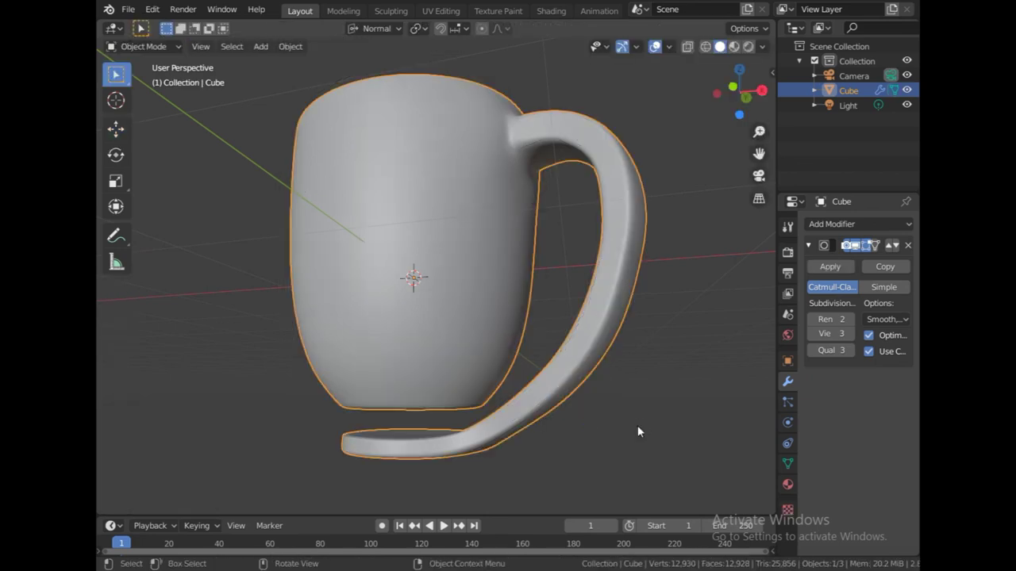
Add two loop cuts on the mug body at their default position, then return to Object Mode
click(562, 424)
mouse_move(563, 424)
middle_down()
mouse_move(461, 425)
mouse_move(501, 381)
mouse_move(452, 431)
mouse_move(585, 410)
mouse_move(389, 384)
middle_up()
scroll(390, 384, up, 2)
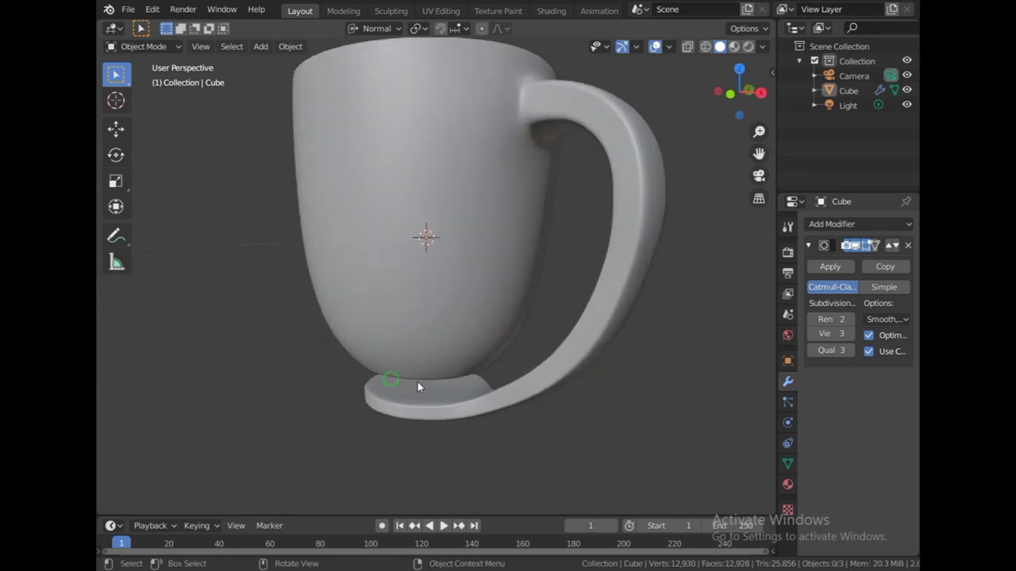
scroll(463, 385, down, 3)
mouse_move(463, 385)
middle_down()
mouse_move(377, 300)
mouse_move(379, 357)
middle_up()
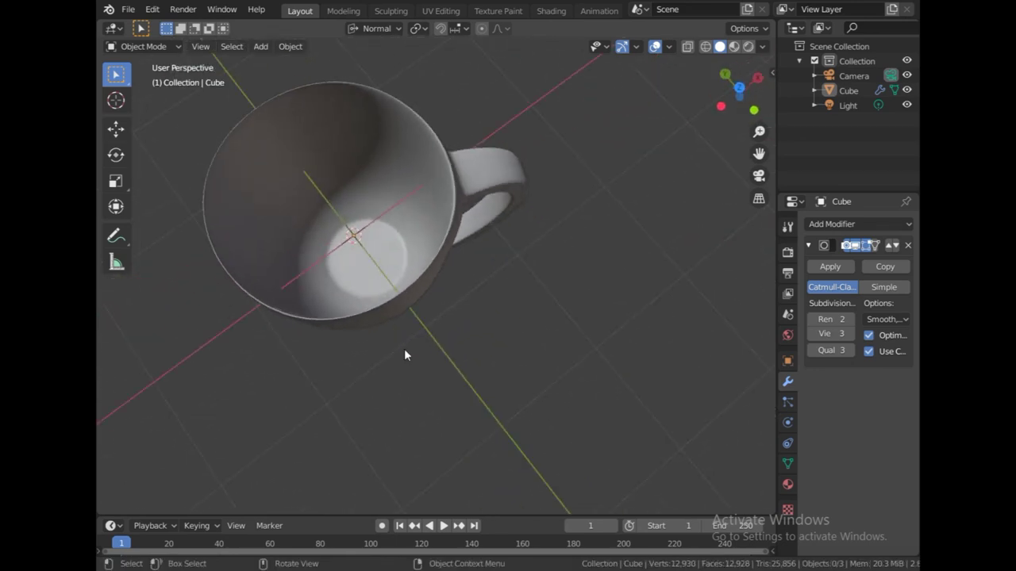
key(Tab)
scroll(464, 264, up, 3)
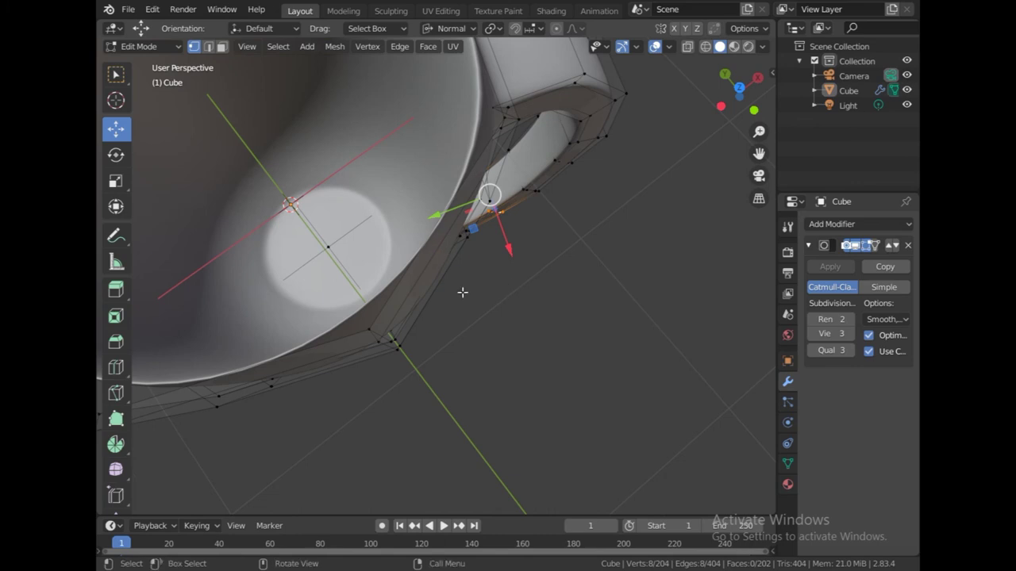
key(ctrl+r)
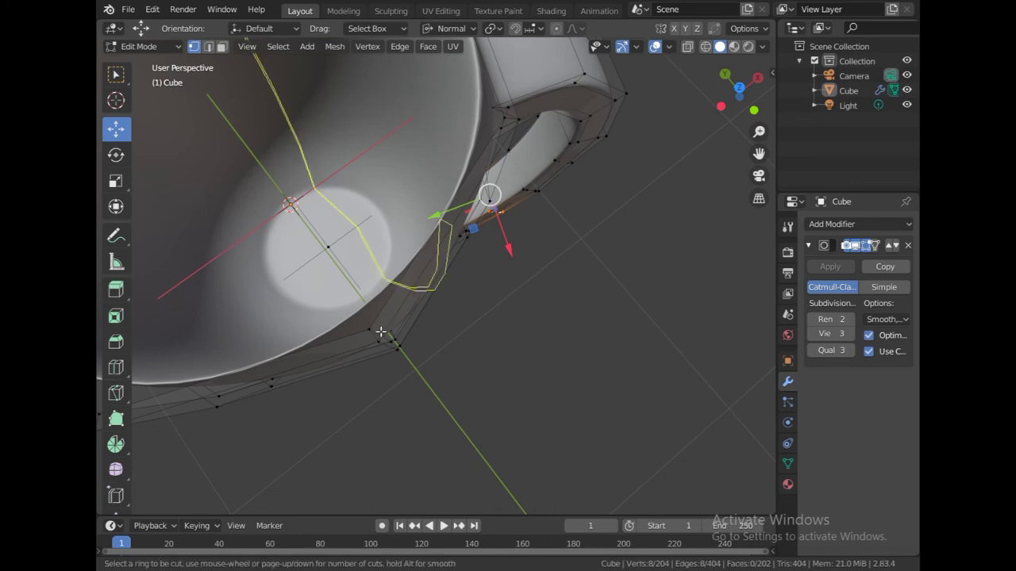
scroll(376, 336, up, 1)
click(375, 335)
right_click(375, 336)
key(Tab)
scroll(484, 382, down, 5)
mouse_move(486, 386)
middle_down()
mouse_move(491, 340)
mouse_move(442, 290)
middle_up()
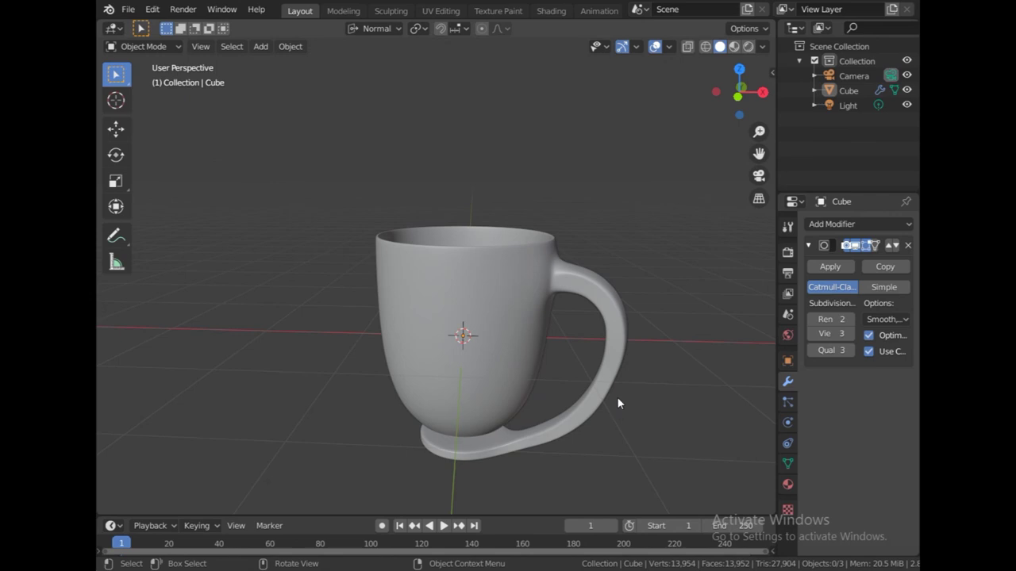
Bring up the mug's material settings and preview the mug in Rendered shading
click(788, 483)
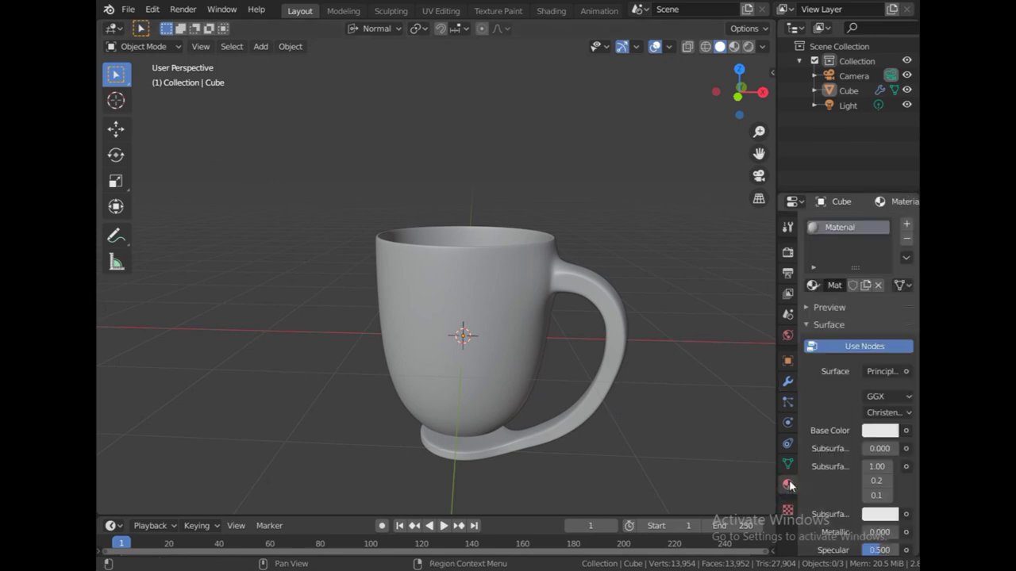
scroll(872, 428, down, 4)
scroll(866, 420, down, 5)
scroll(859, 411, up, 3)
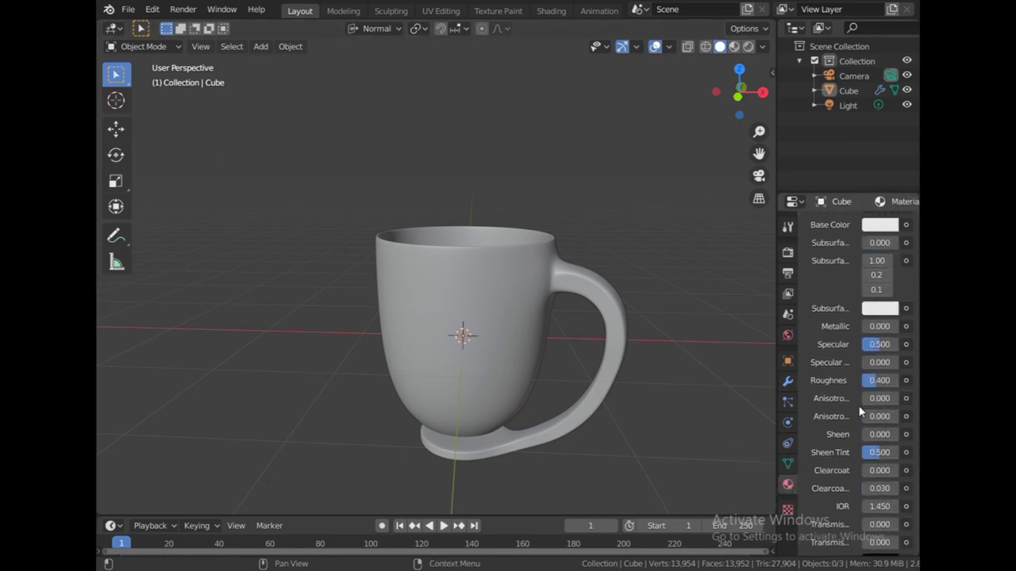
click(747, 46)
mouse_move(670, 287)
middle_down()
mouse_move(558, 339)
mouse_move(439, 305)
middle_up()
scroll(654, 381, down, 2)
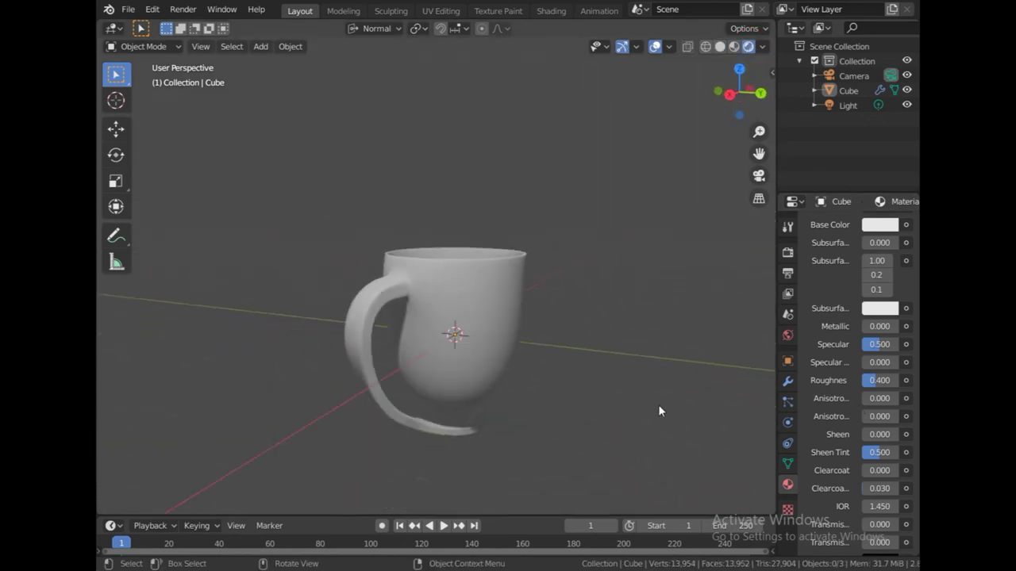
scroll(859, 267, up, 1)
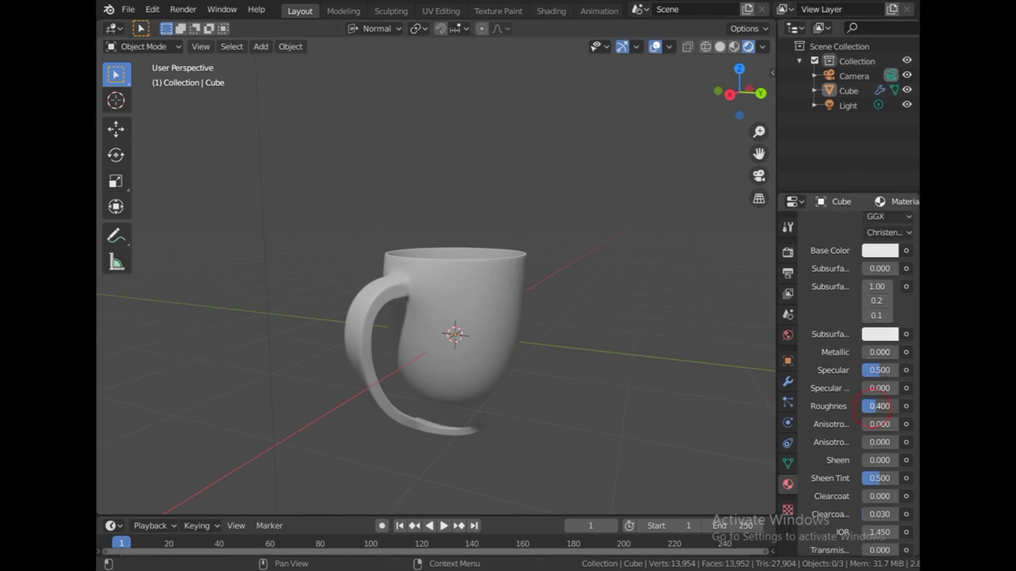
Set Metallic 0.288, Specular and Specular Tint 1.000, and Roughness 0.298
drag(879, 356, 891, 356)
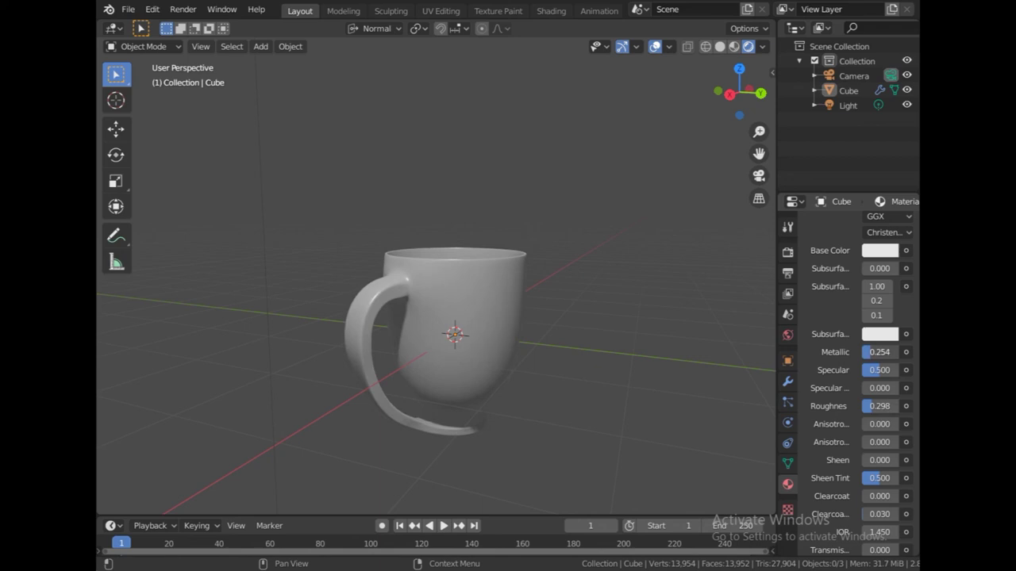
middle_drag(492, 310, 624, 309)
scroll(476, 311, up, 3)
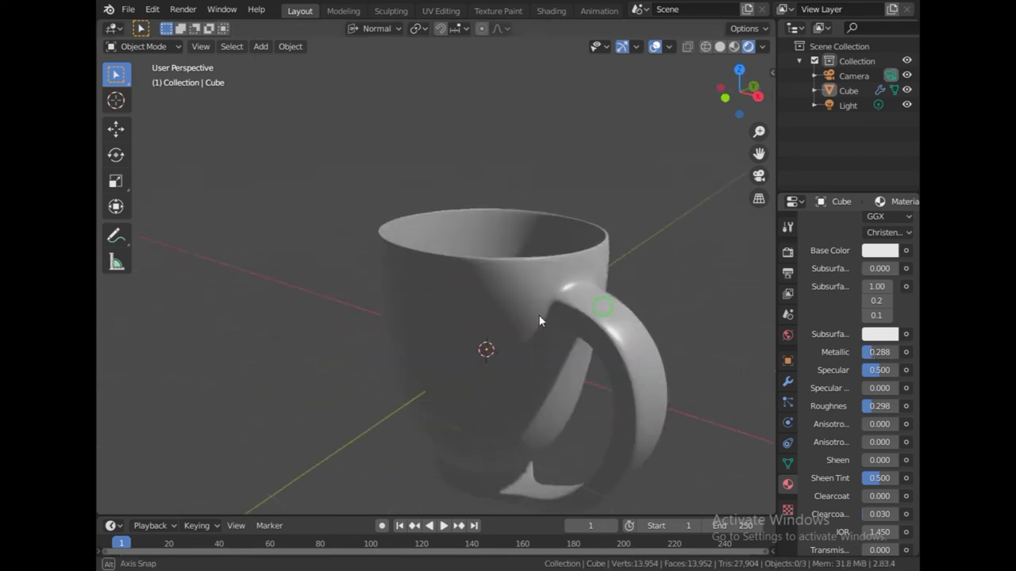
middle_drag(476, 312, 466, 314)
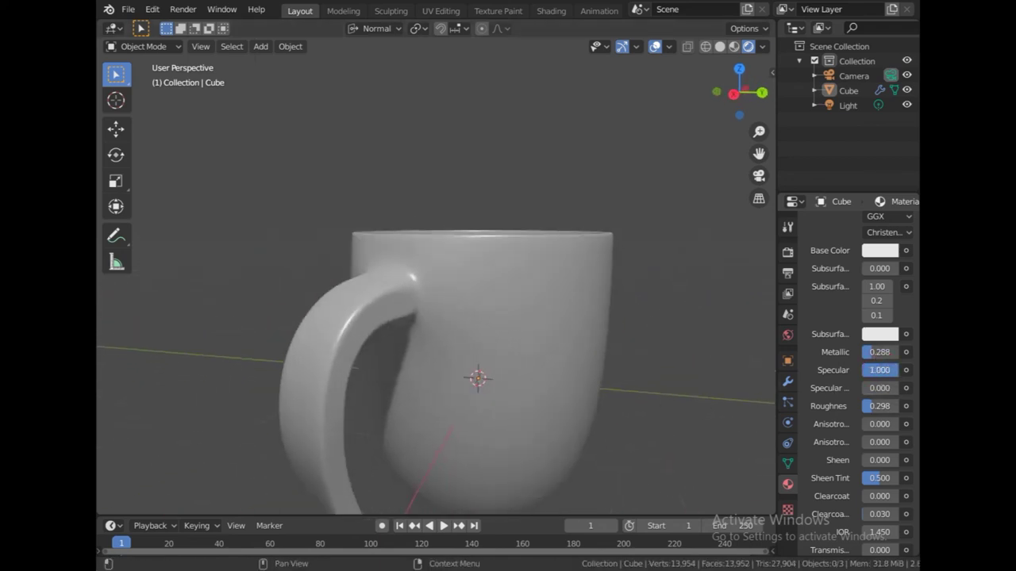
middle_drag(601, 344, 541, 334)
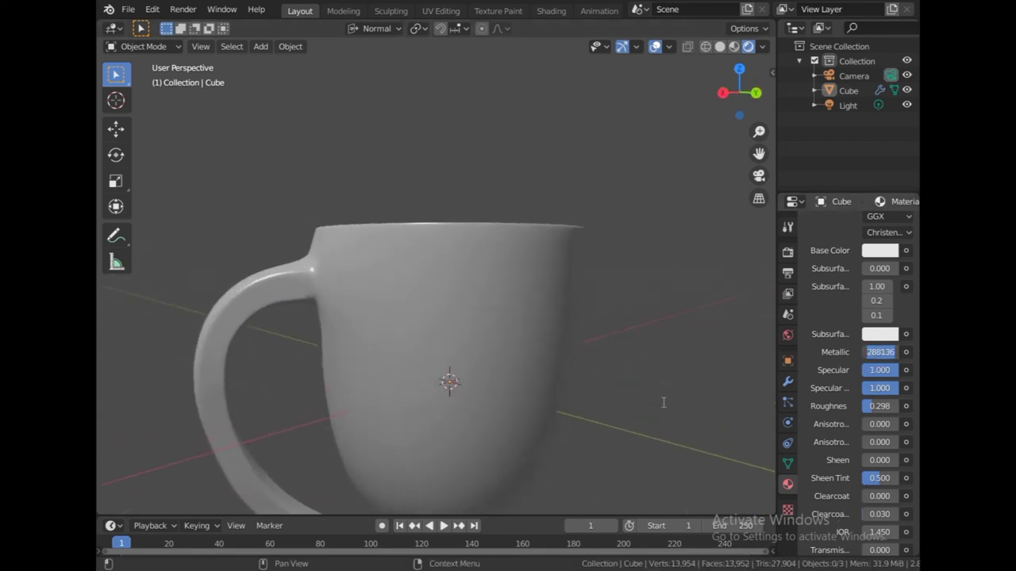
click(870, 512)
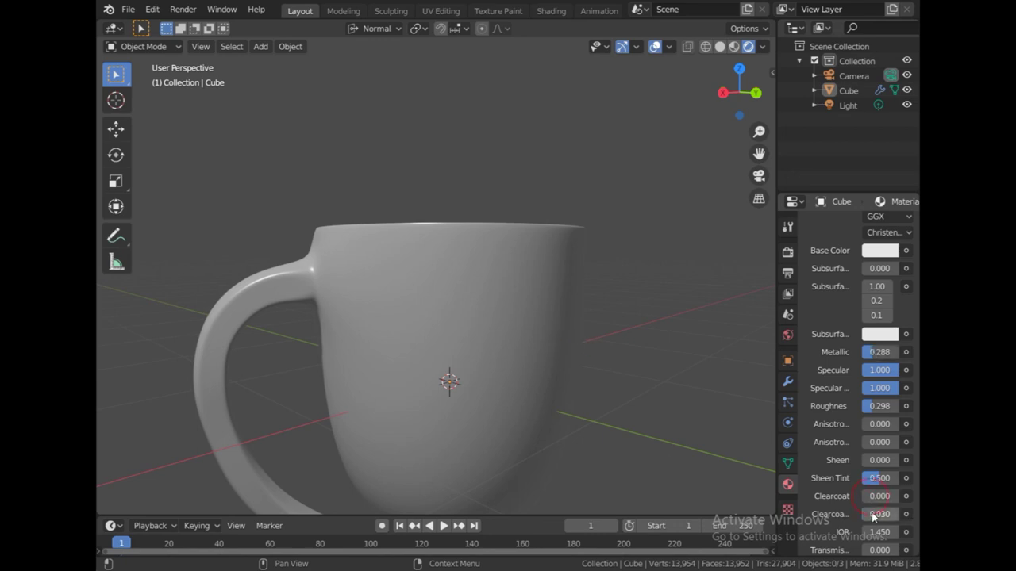
Set Clearcoat Roughness to 1.000, Clearcoat to 0.559, and Roughness to 0.315
drag(872, 513, 896, 513)
middle_drag(560, 325, 559, 265)
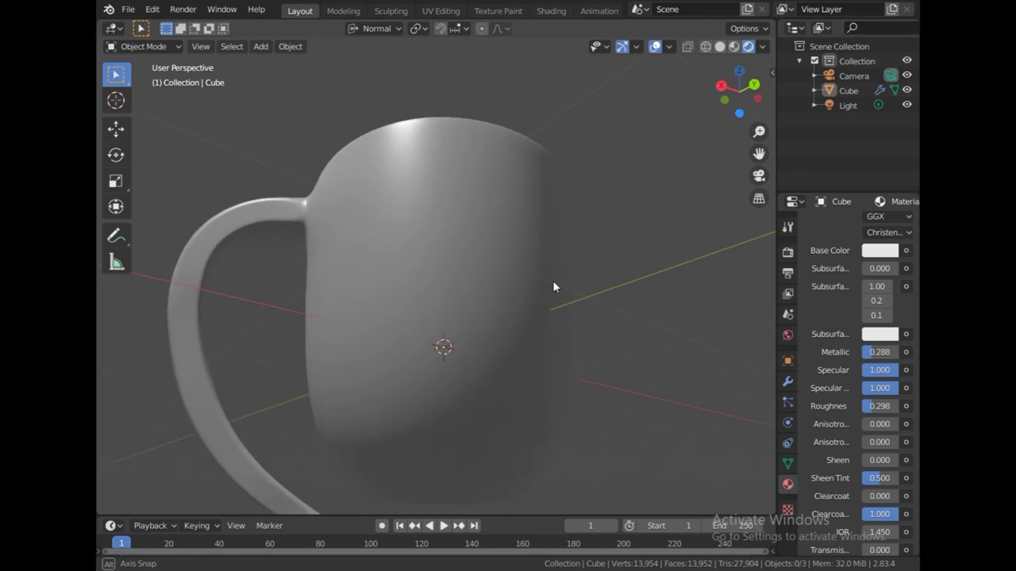
mouse_move(873, 405)
mouse_down()
mouse_move(833, 406)
mouse_move(864, 406)
mouse_up()
mouse_move(503, 274)
middle_down()
mouse_move(584, 337)
mouse_move(621, 324)
mouse_move(607, 327)
middle_up()
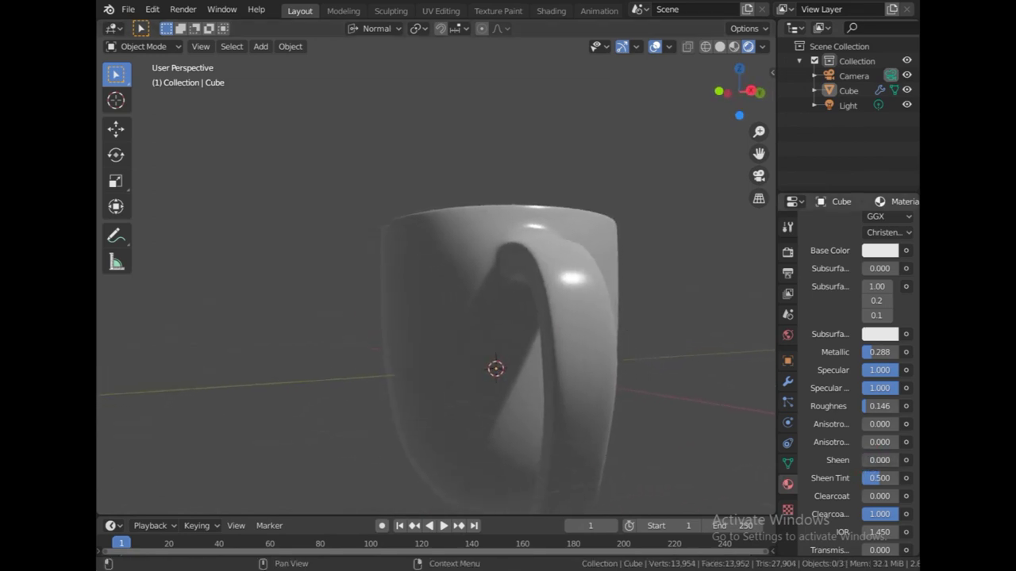
drag(879, 496, 913, 496)
Orbit and zoom around the mug to inspect the glossy clearcoat finish
mouse_move(556, 365)
middle_down()
mouse_move(491, 351)
mouse_move(539, 343)
mouse_move(631, 364)
middle_up()
scroll(632, 370, down, 4)
middle_drag(528, 345, 567, 414)
scroll(841, 357, up, 2)
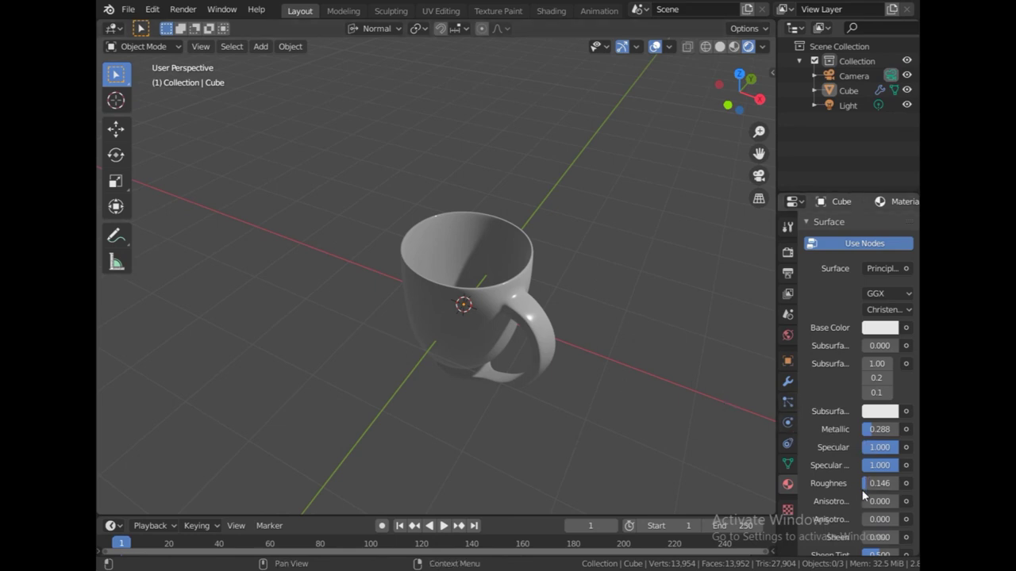
mouse_move(603, 341)
middle_down()
mouse_move(629, 331)
mouse_move(521, 269)
mouse_move(565, 332)
mouse_move(537, 403)
mouse_move(624, 312)
mouse_move(674, 302)
middle_up()
scroll(569, 335, up, 3)
scroll(635, 317, down, 3)
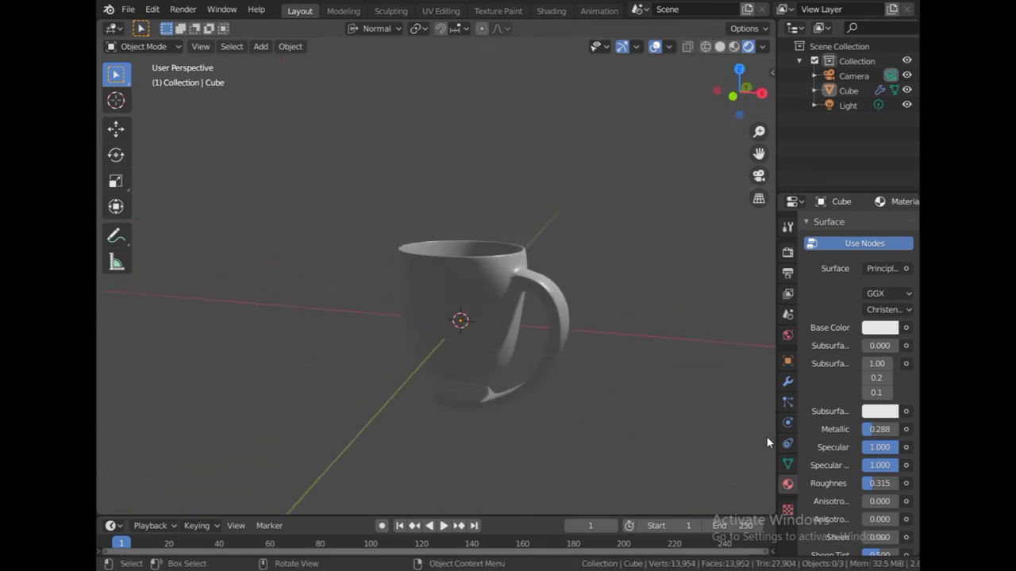